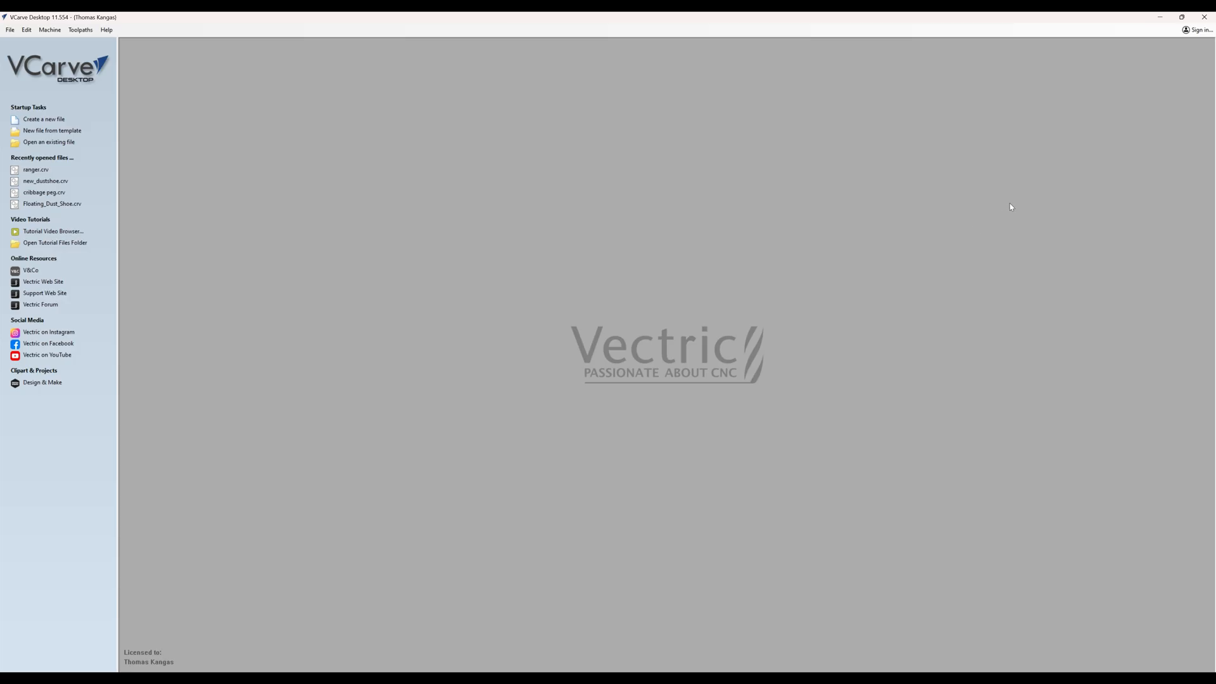
Create a new single-sided job 391 mm wide, 225 mm high and 35 mm thick, keeping the Cherry material appearance
click(57, 119)
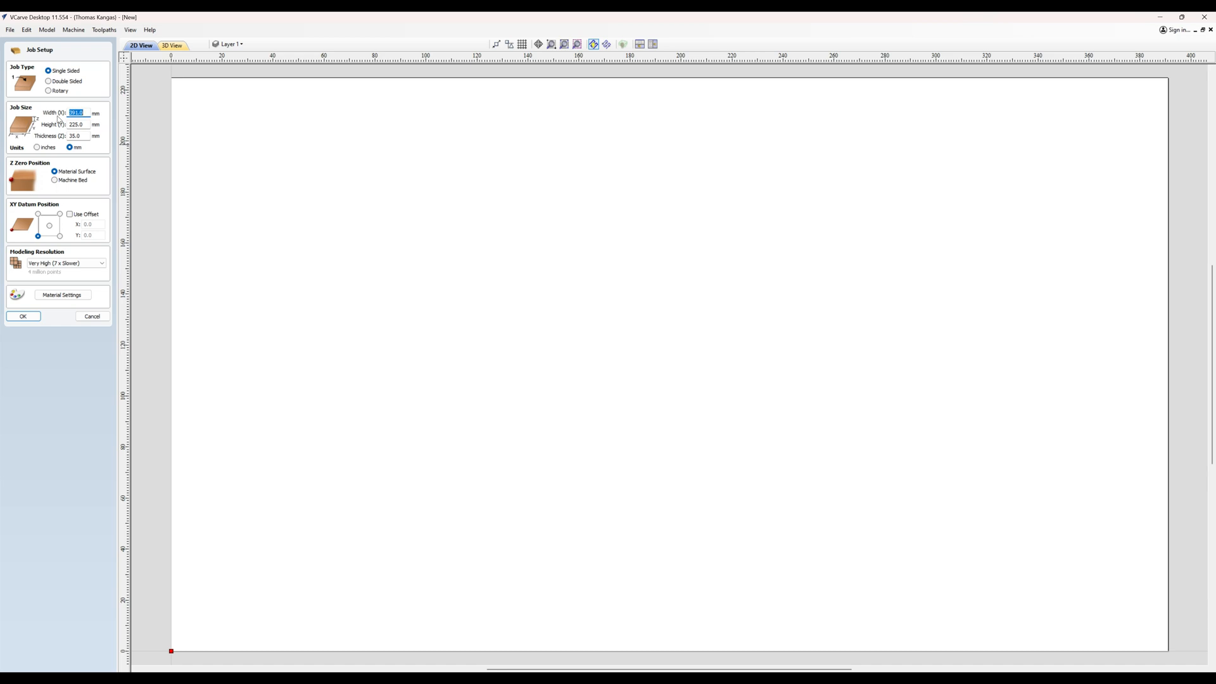
key(Tab)
click(80, 135)
click(61, 296)
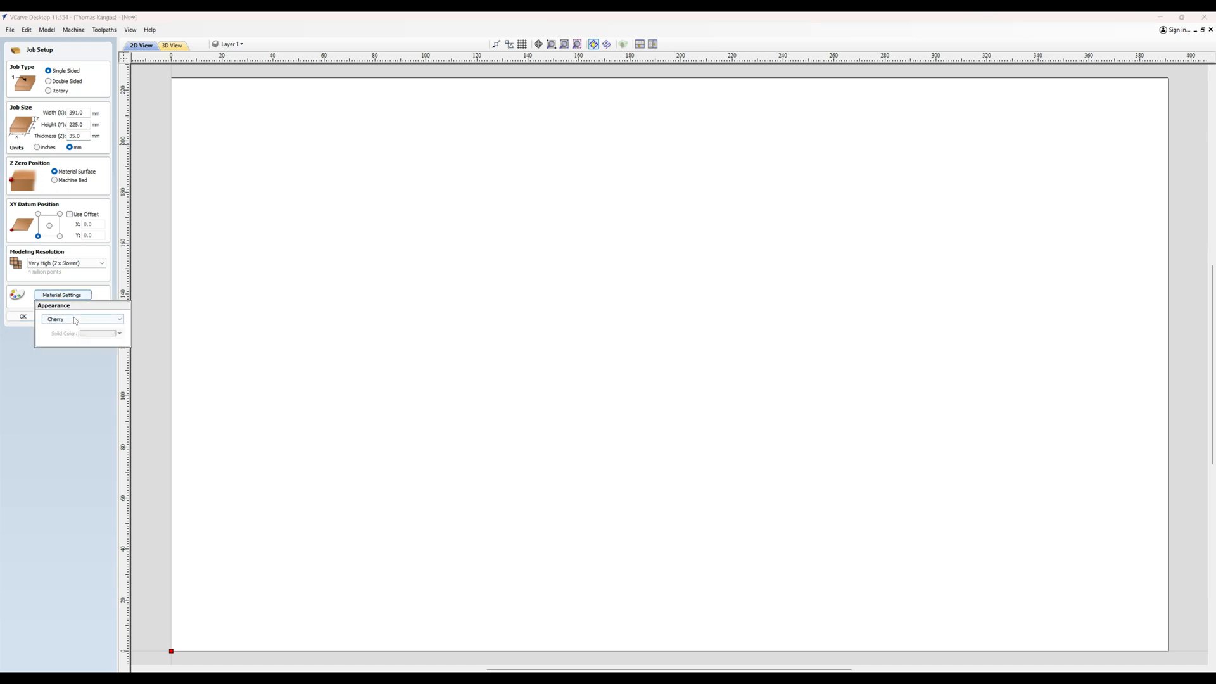
click(27, 307)
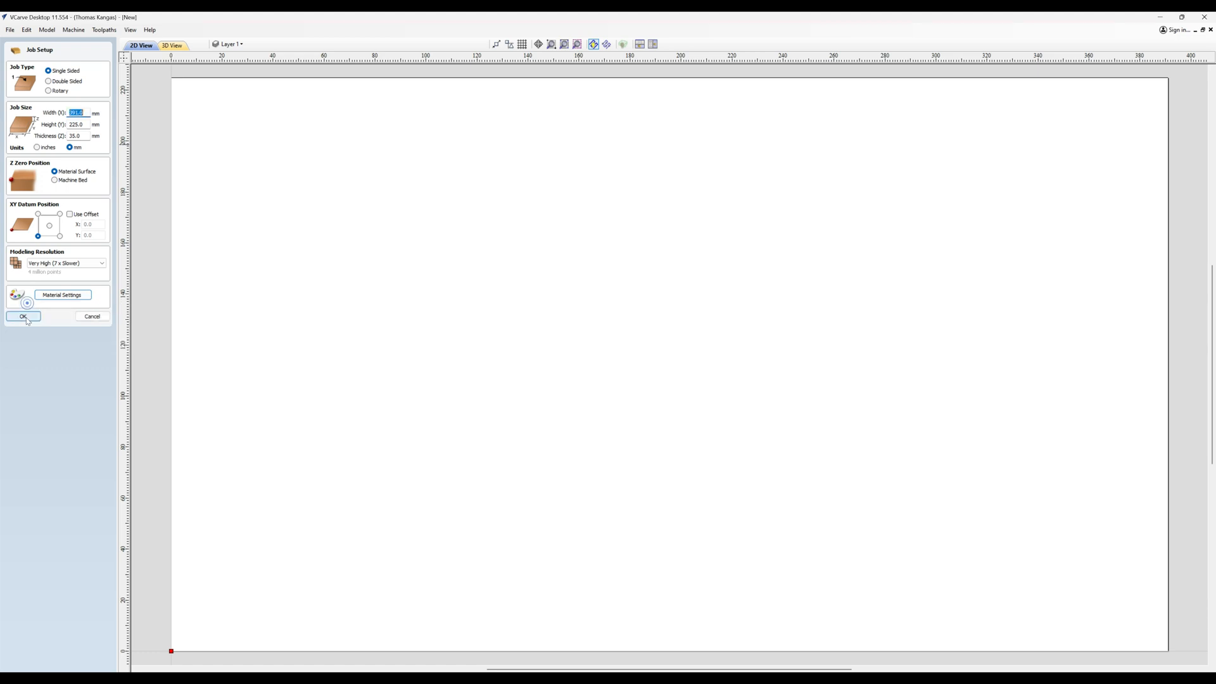
click(25, 317)
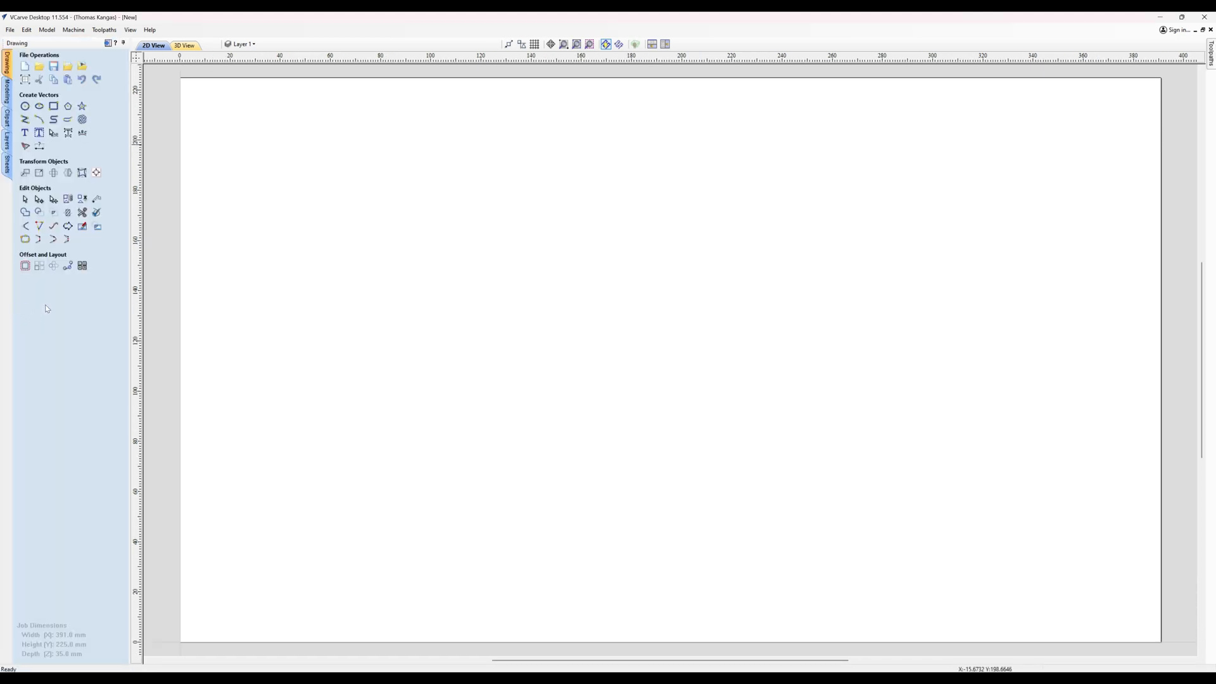
Import the ranger_coat.svg vectors and center the artwork in the job area
click(68, 67)
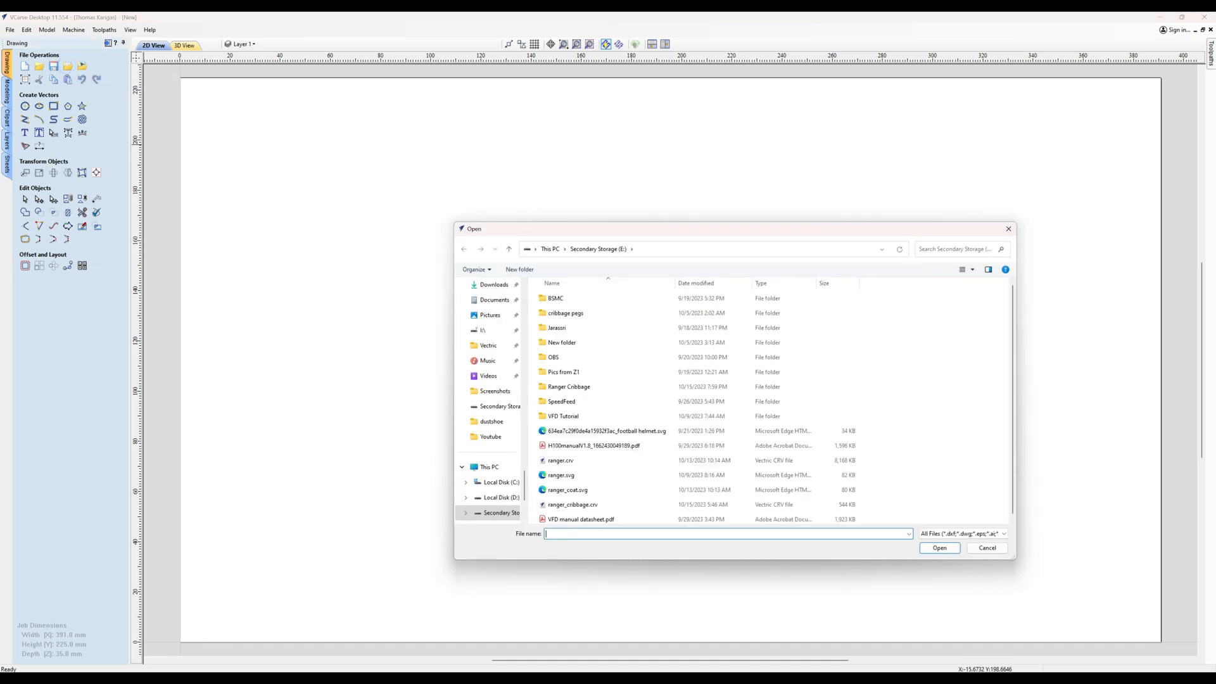
click(584, 491)
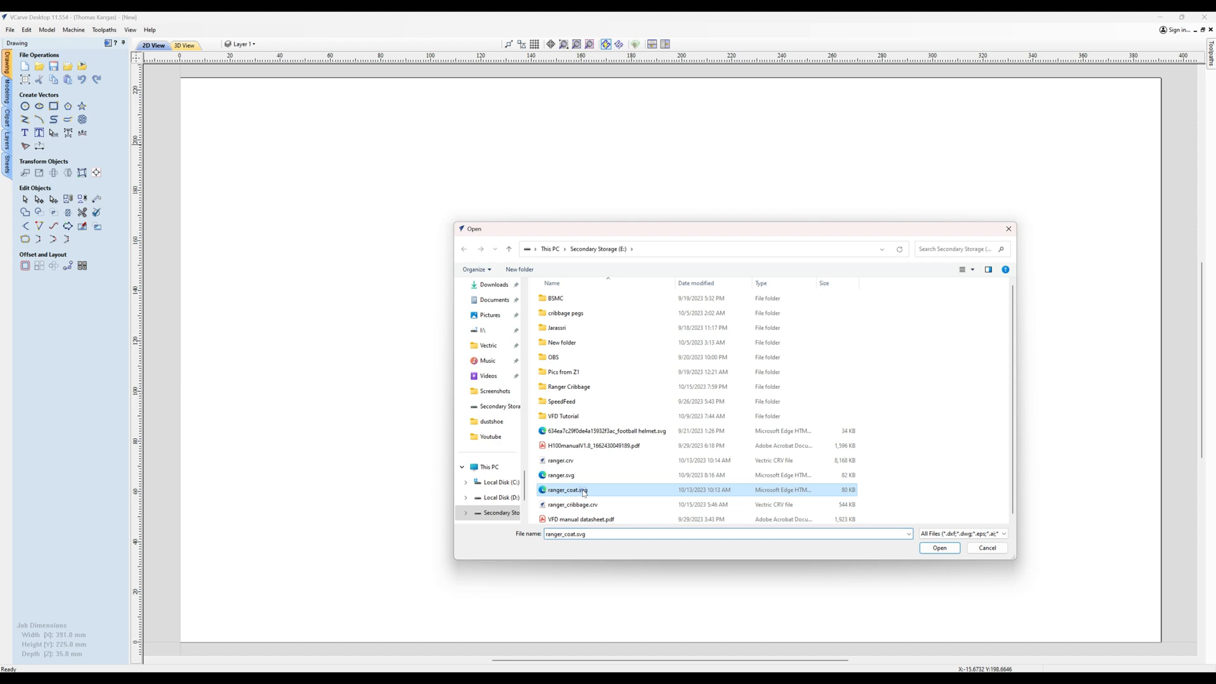
click(937, 549)
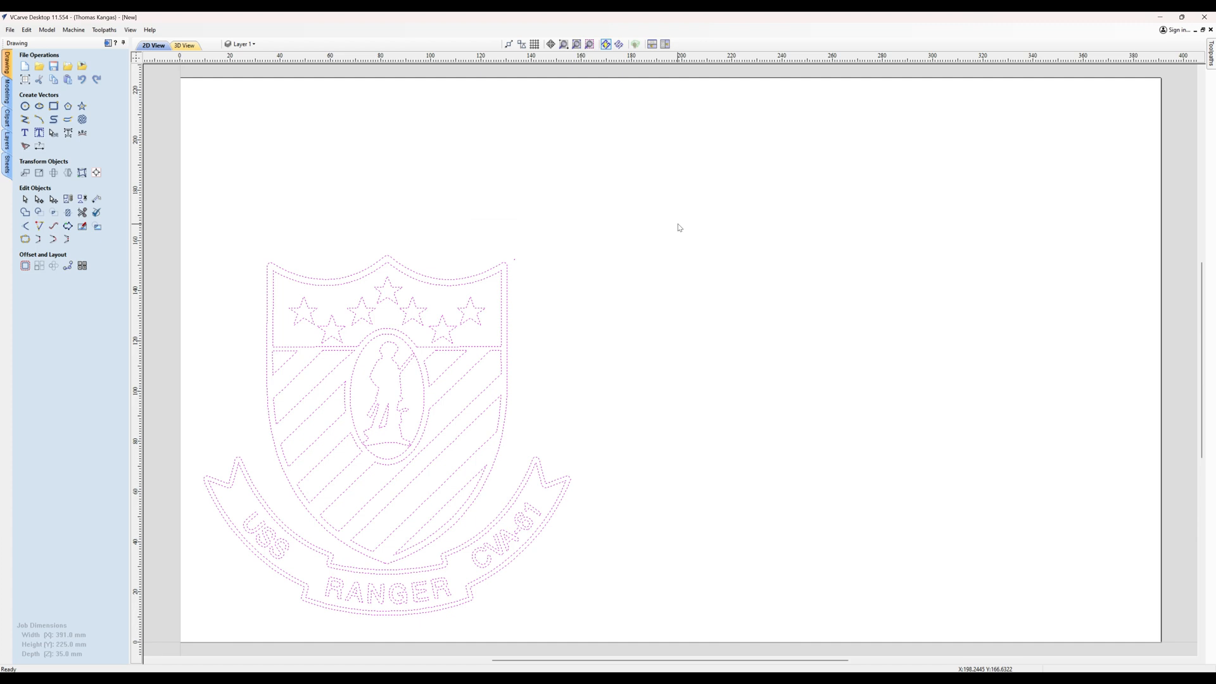
key(F9)
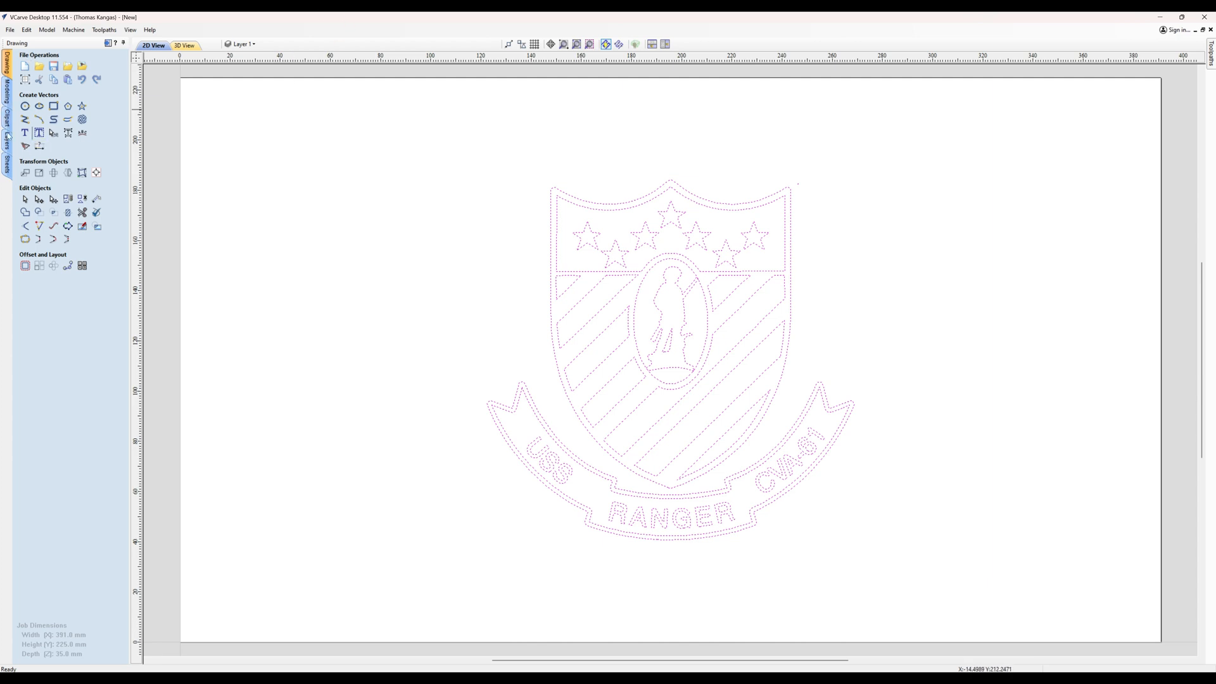
Draw a 391 × 225 mm rectangle with 30 mm external radiused corners and center it on the material
click(53, 106)
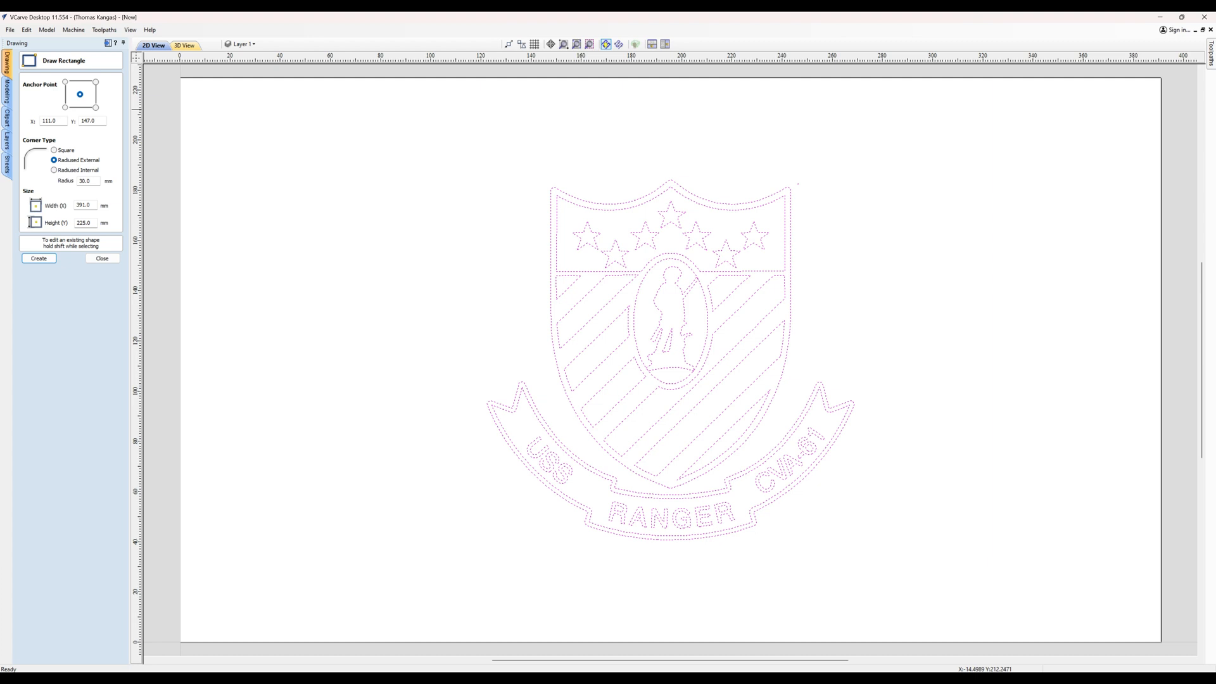
click(39, 258)
click(101, 258)
click(406, 556)
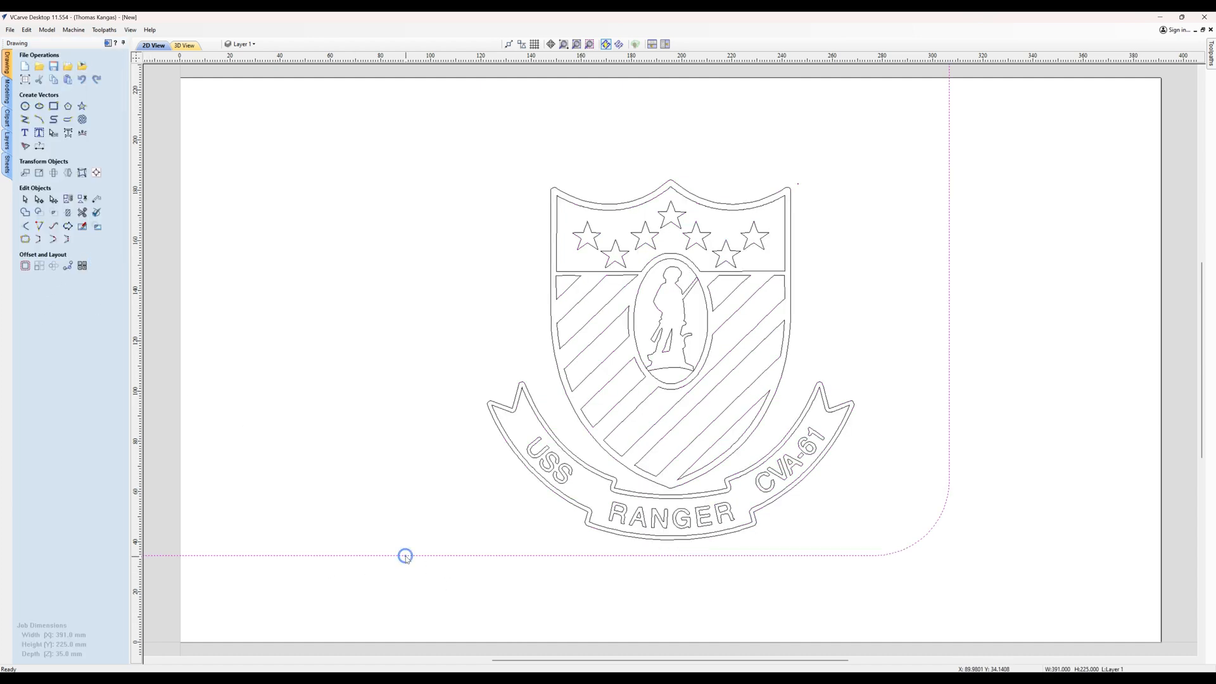
key(F9)
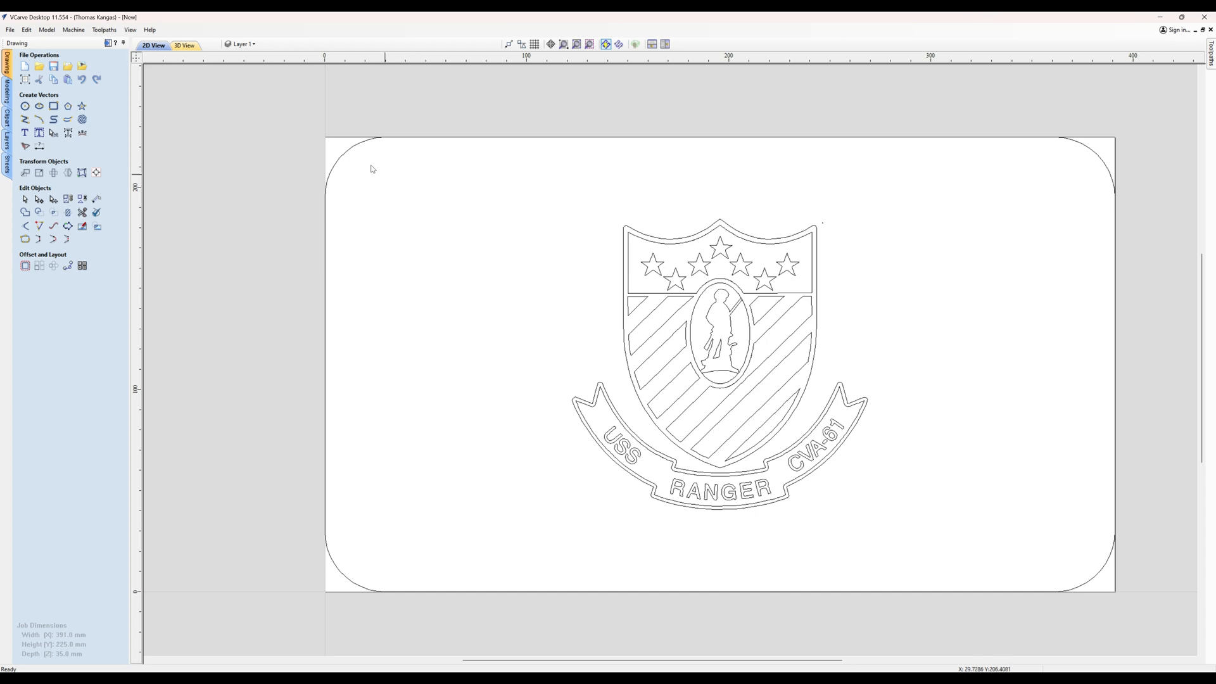
Try offsetting the rounded outer rectangle inwards by 30 mm, and delete the offset vector
click(353, 150)
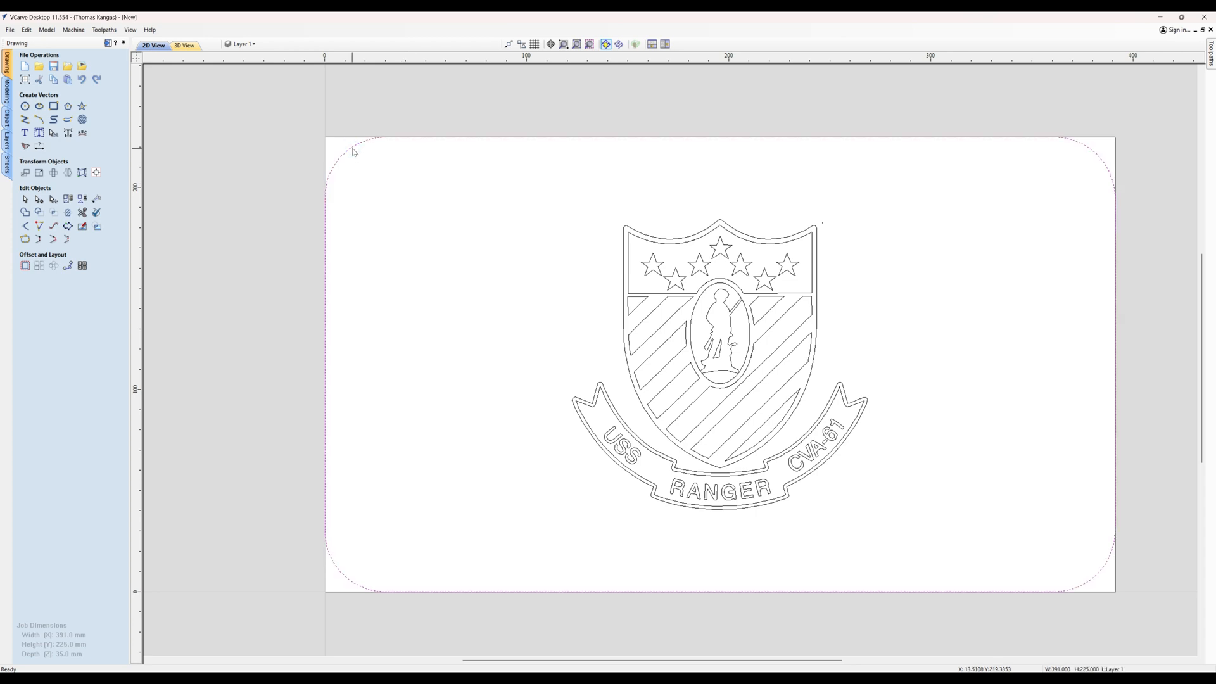
click(19, 269)
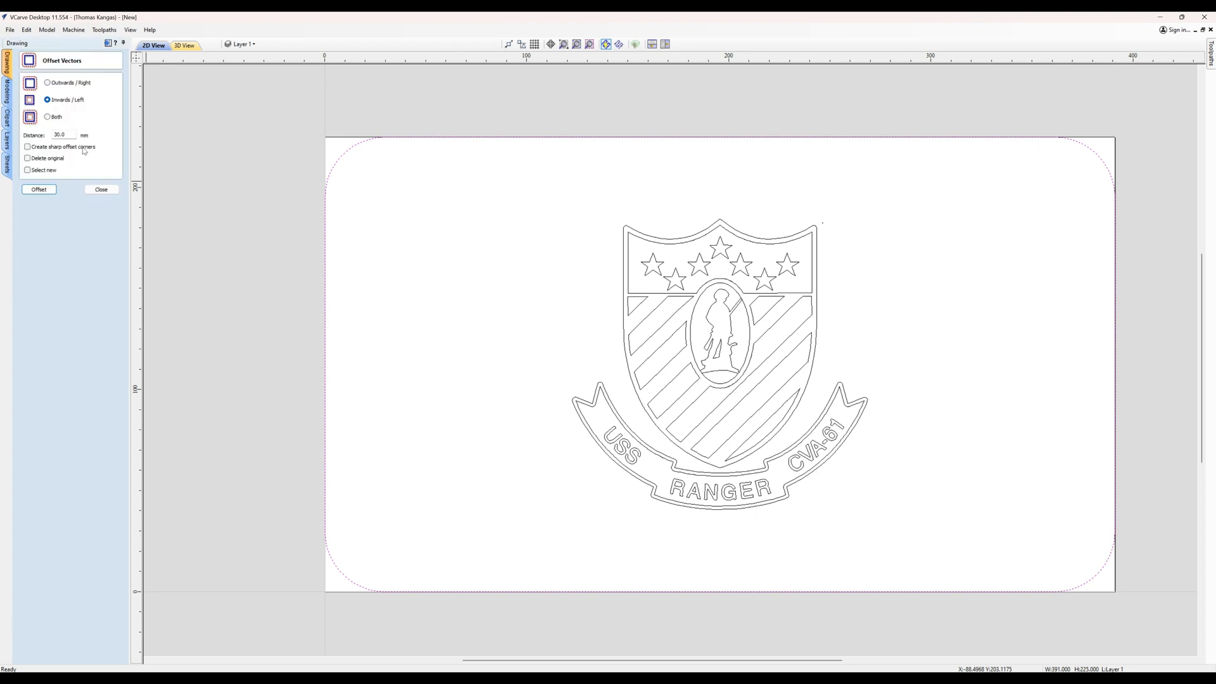
click(47, 190)
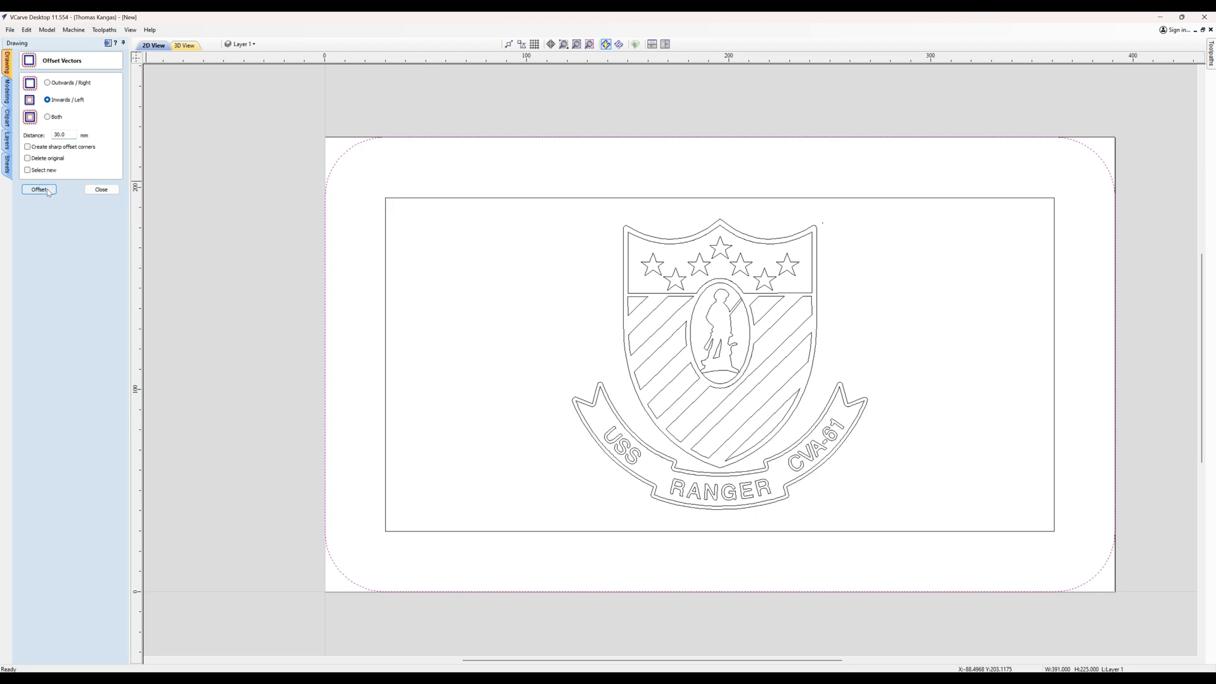
click(431, 200)
key(Delete)
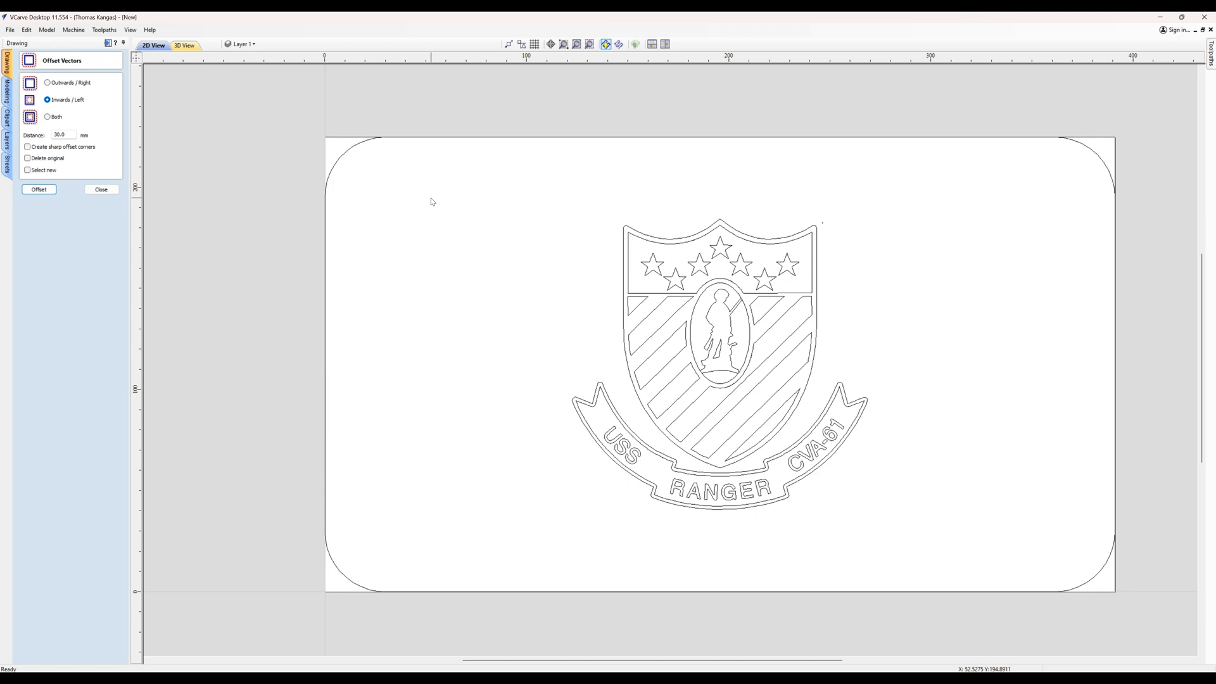
click(101, 189)
Draw a 361 × 195 mm rectangle with 30 mm external radiused corners and center it on the material
click(53, 107)
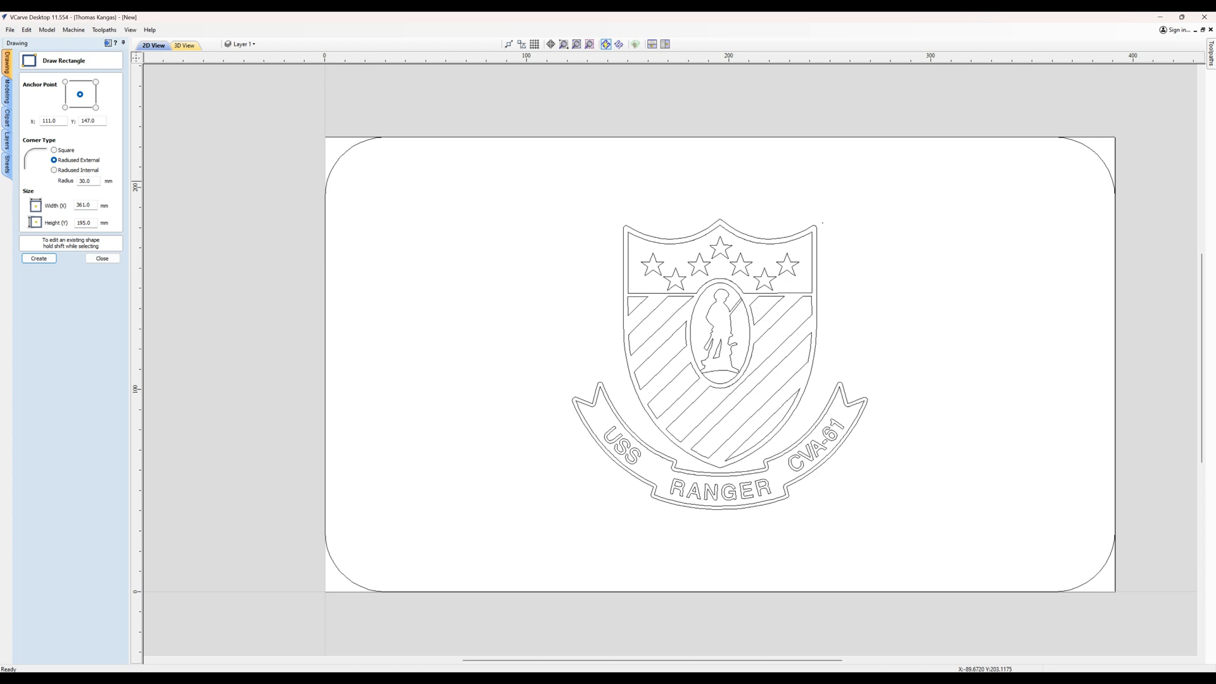
double_click(83, 206)
text(361)
double_click(93, 223)
text(195)
click(39, 259)
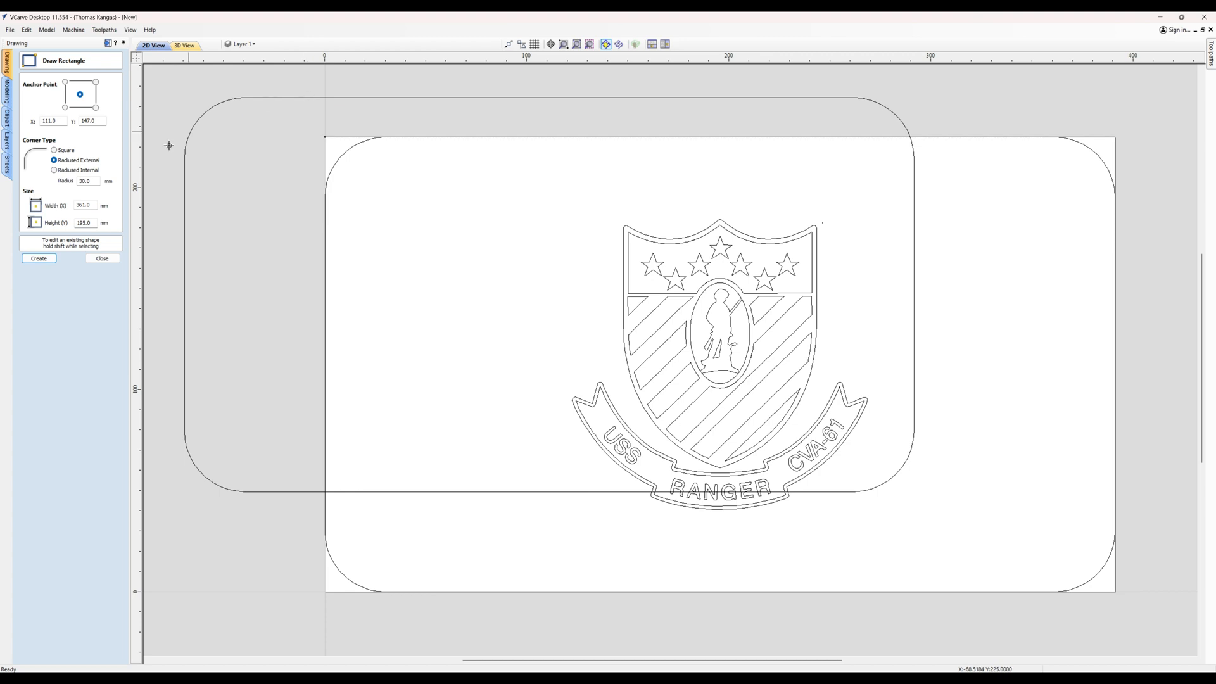
click(102, 258)
click(413, 97)
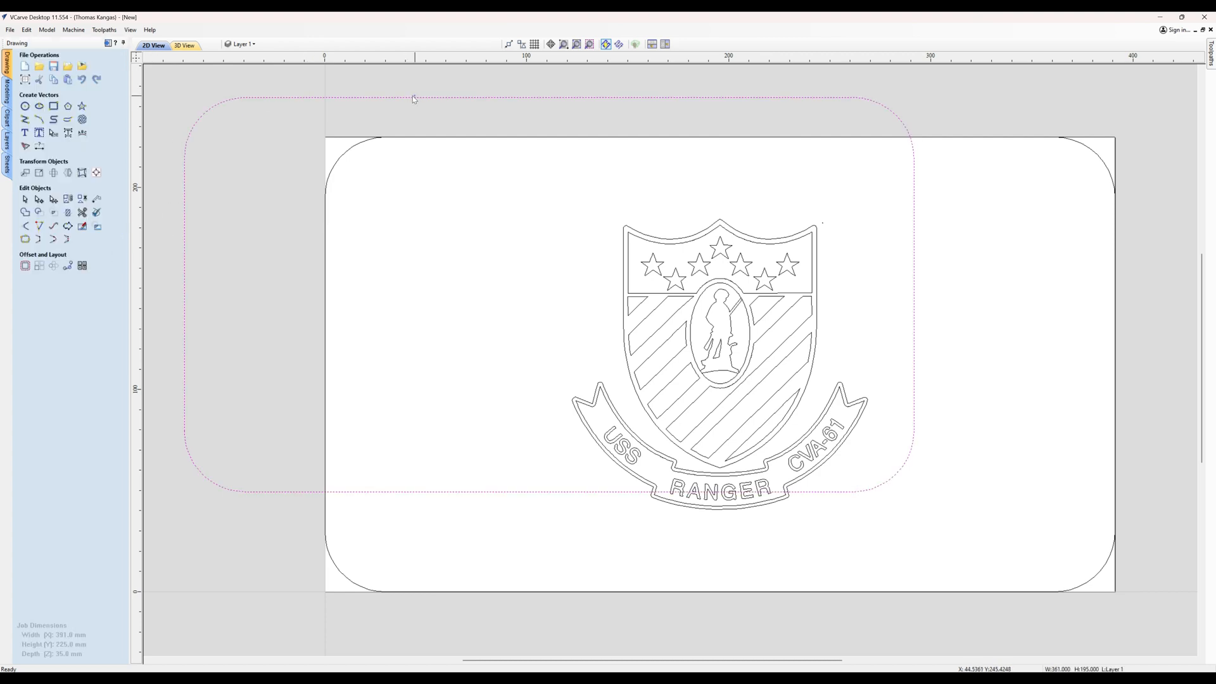
key(F9)
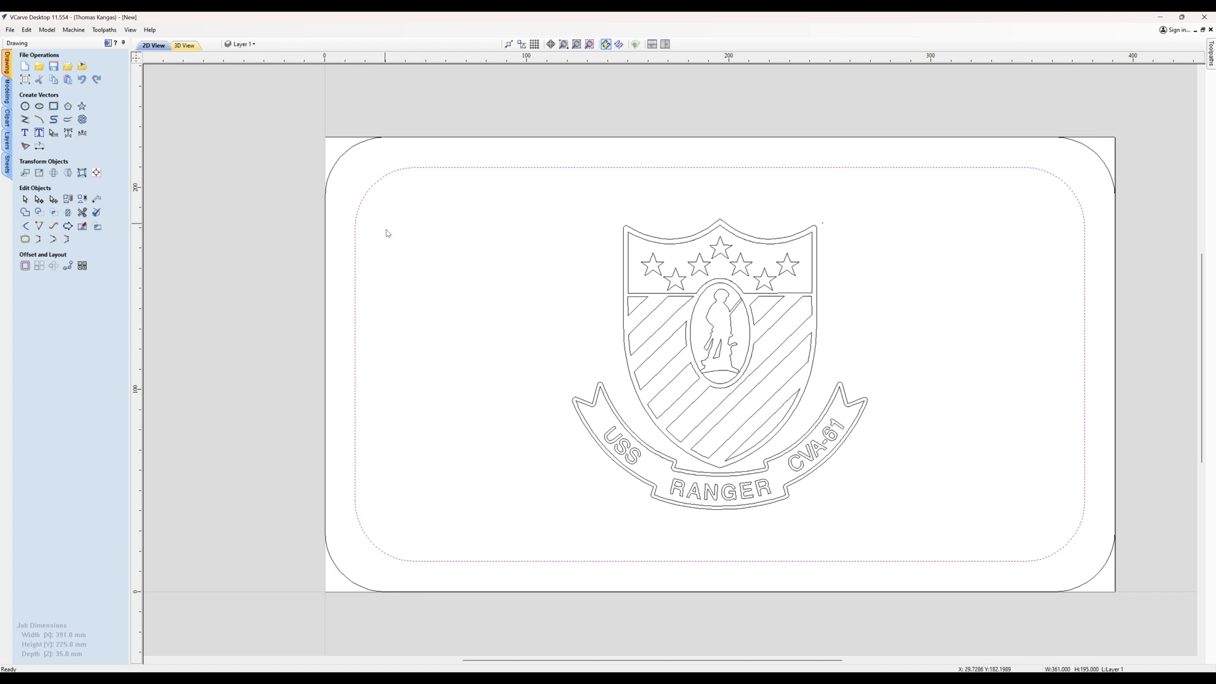
click(427, 232)
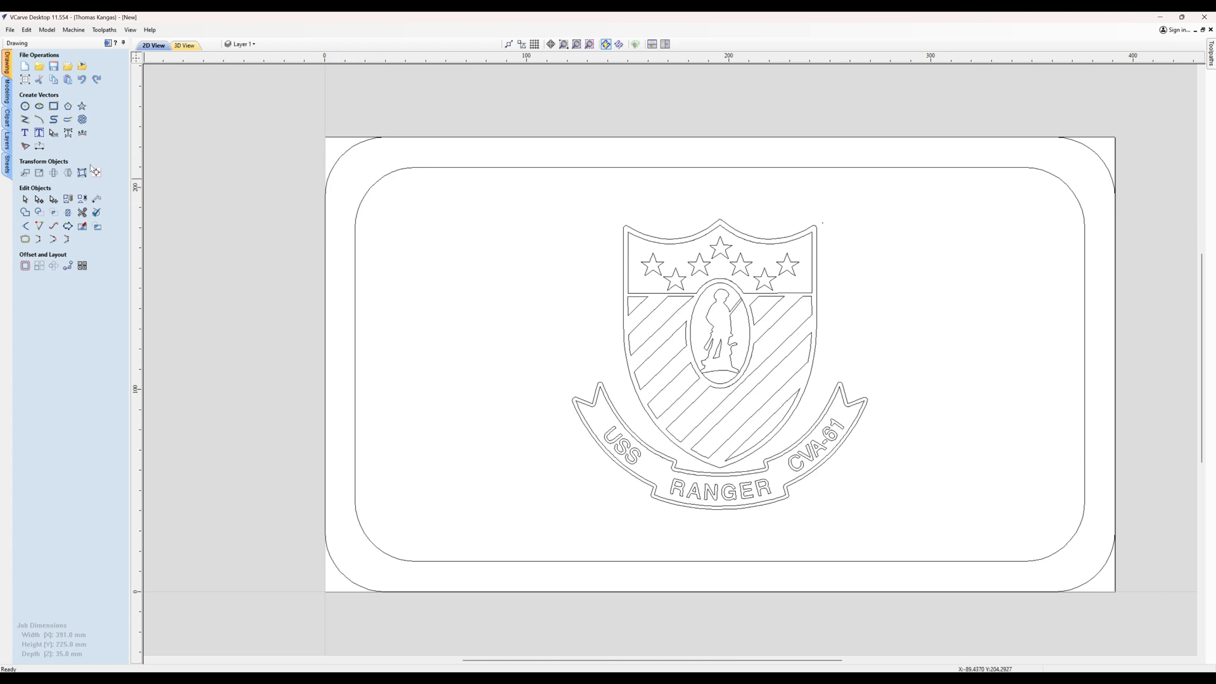
Draw a 3.175 mm diameter circle on the midpoint of the inner rectangle's upper edge, at X 195.5
click(24, 107)
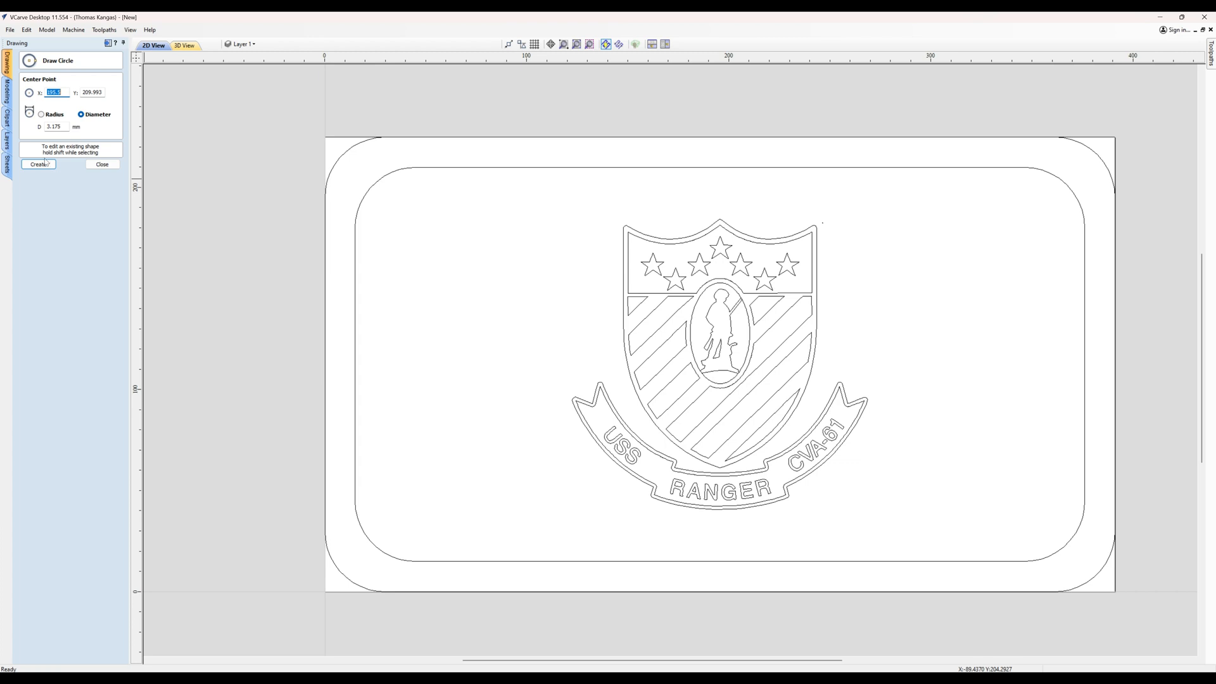
scroll(720, 172, up, 1)
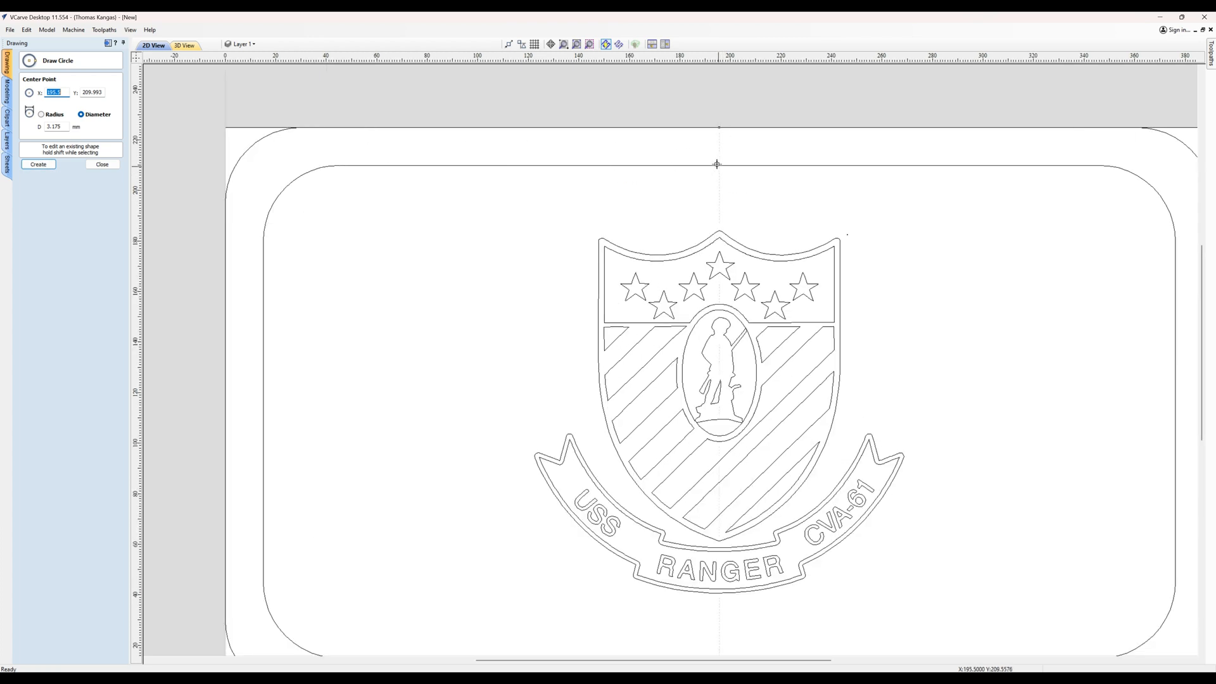
scroll(716, 164, up, 2)
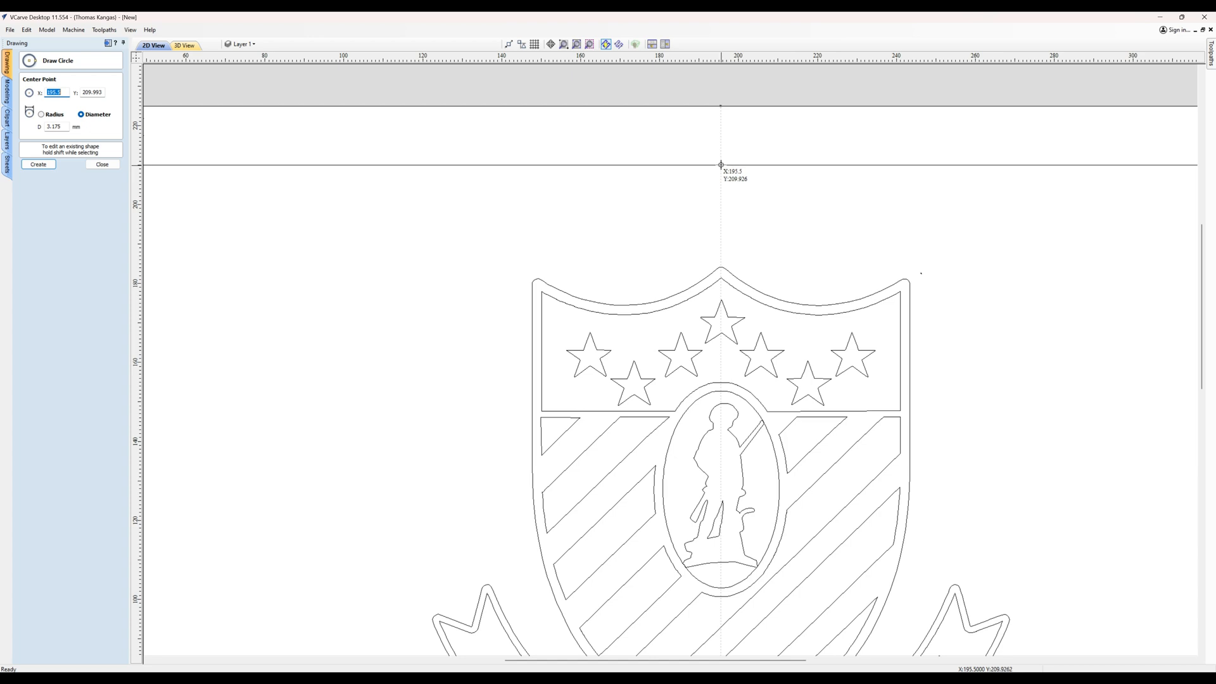
scroll(720, 165, up, 3)
click(720, 166)
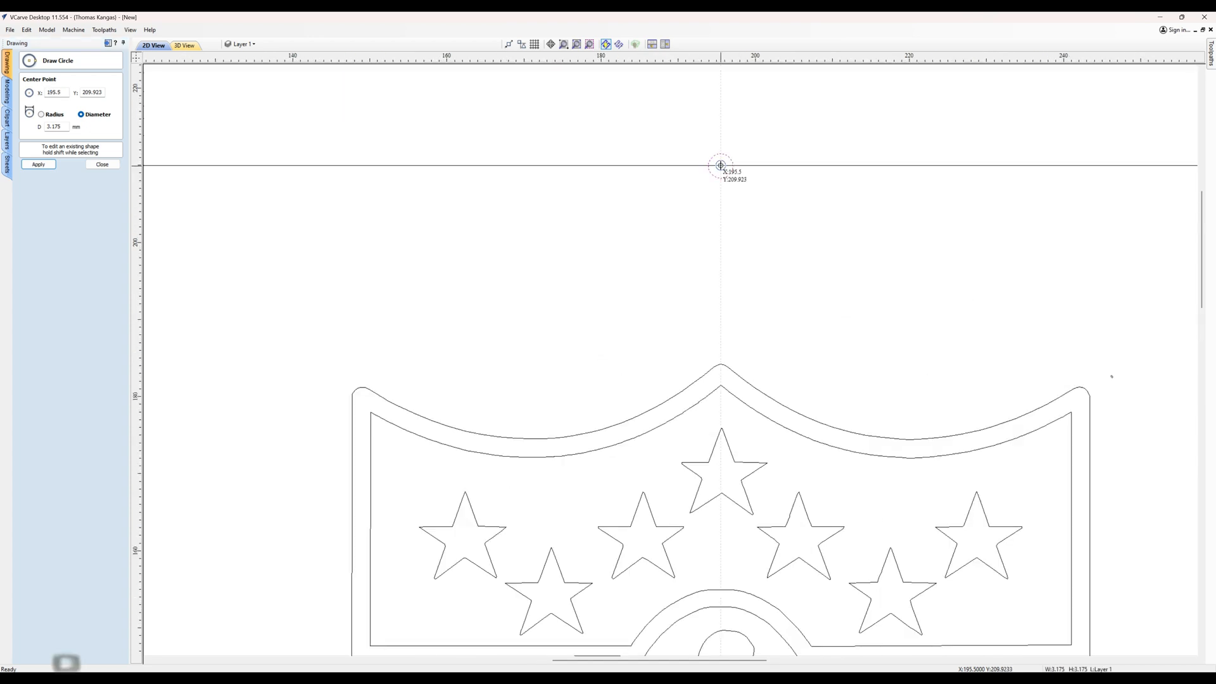
click(102, 164)
Copy the small circle with a relative move of 5 mm in Y
click(729, 177)
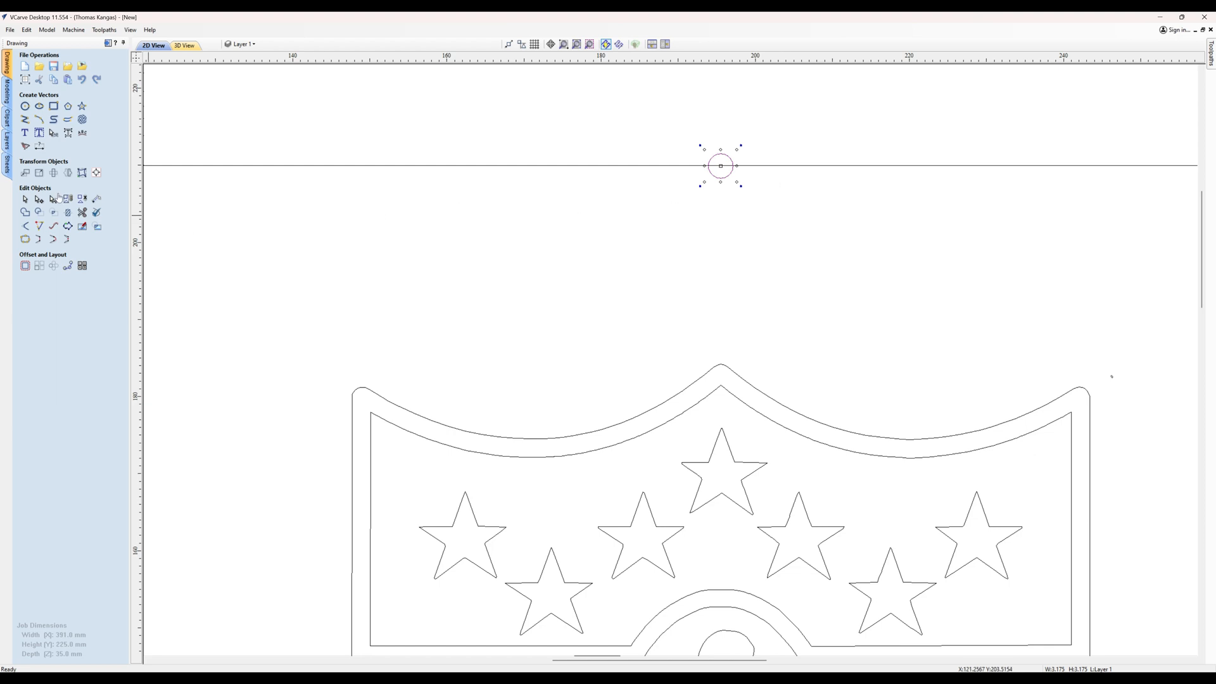
click(30, 177)
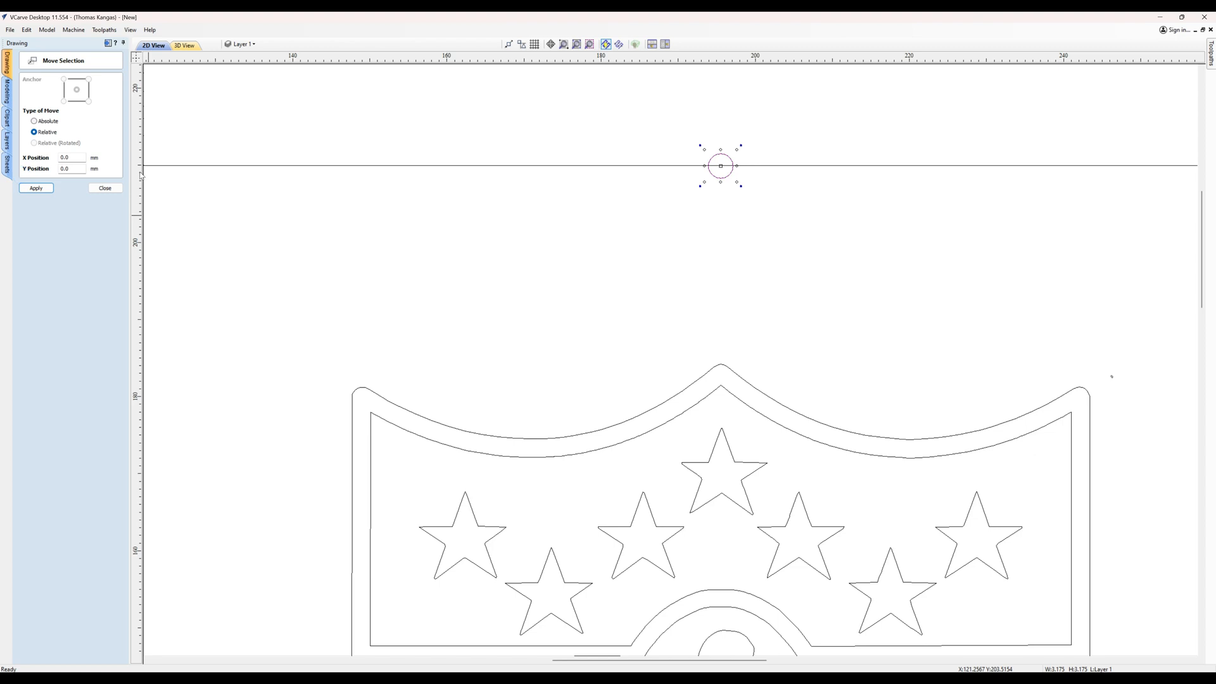
double_click(75, 169)
text(5)
click(37, 188)
click(105, 188)
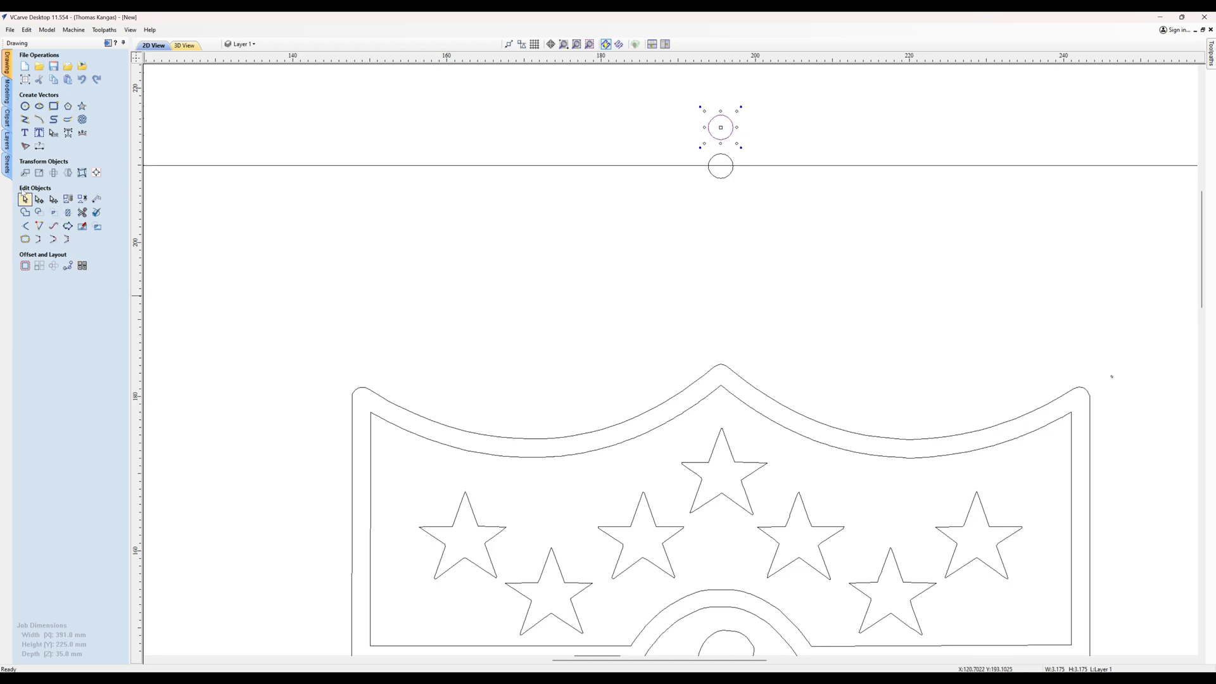
Copy the upper circle another 5 mm in Y to add a third circle to the column
click(25, 172)
click(77, 169)
text(5)
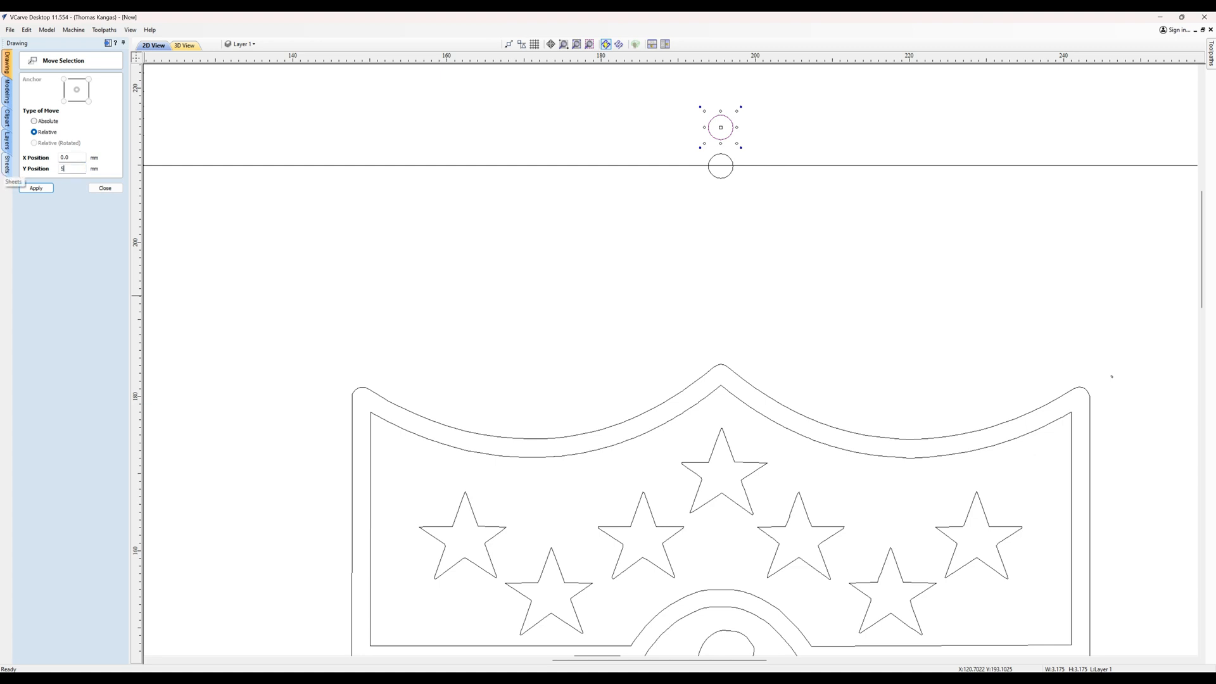
click(36, 188)
click(105, 188)
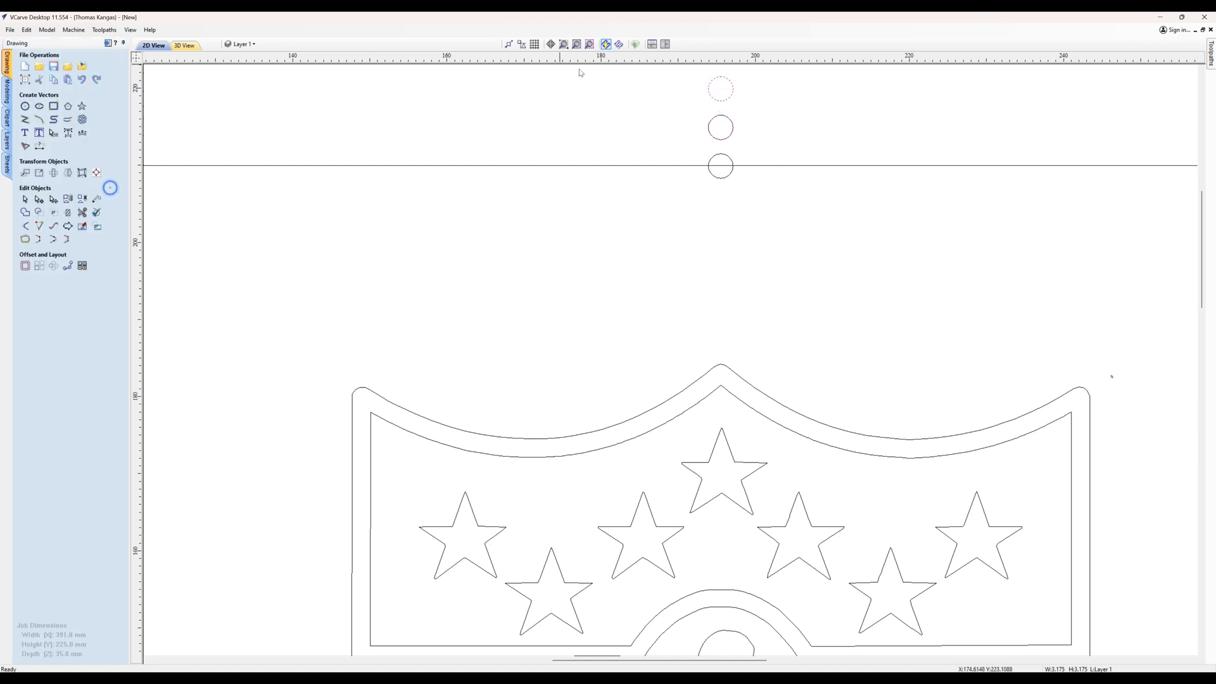
Copy the circle on the inner rectangle's upper edge by -5 mm in Y to add a fourth circle
click(726, 178)
click(25, 172)
double_click(71, 169)
text(-5)
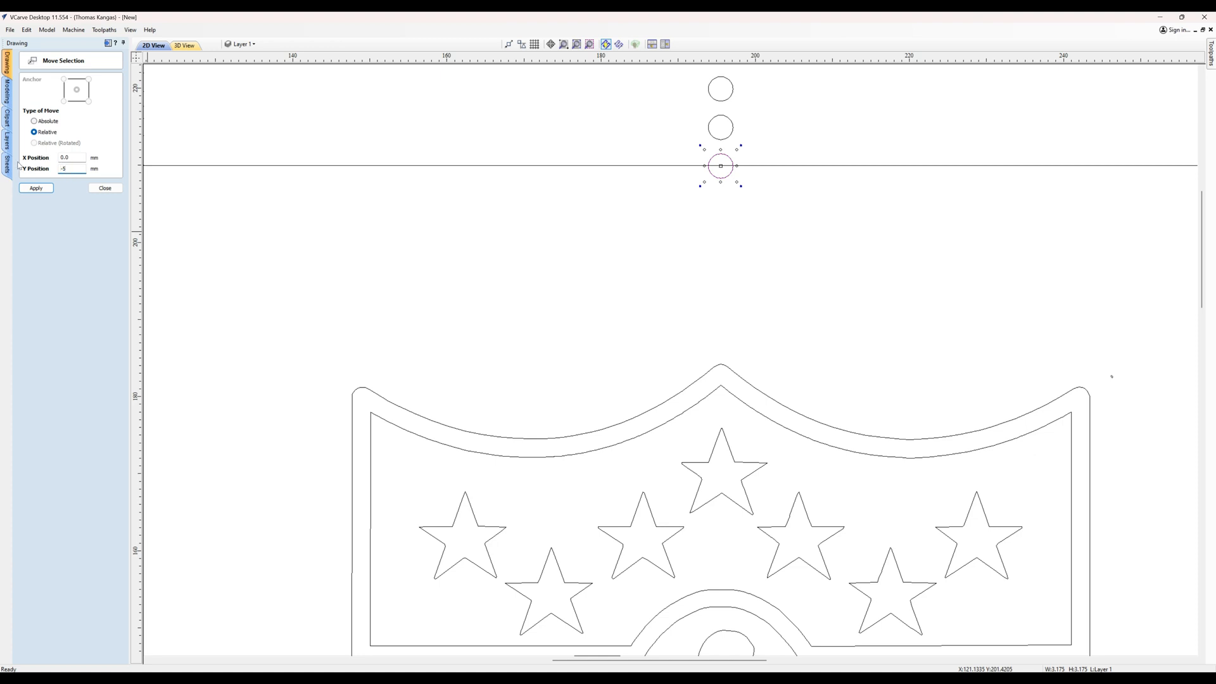
click(35, 188)
click(105, 188)
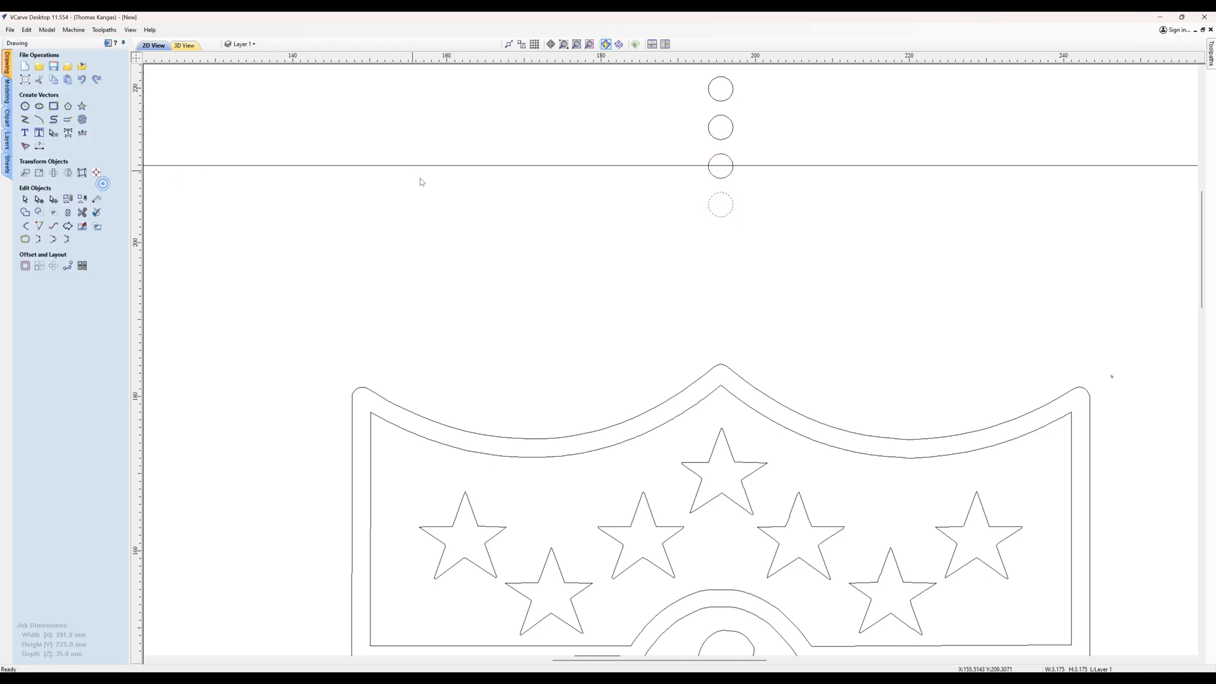
Group the four circles and move the group down so it is centered on the inner rectangle's upper edge
click(818, 196)
drag(687, 75, 760, 230)
click(67, 200)
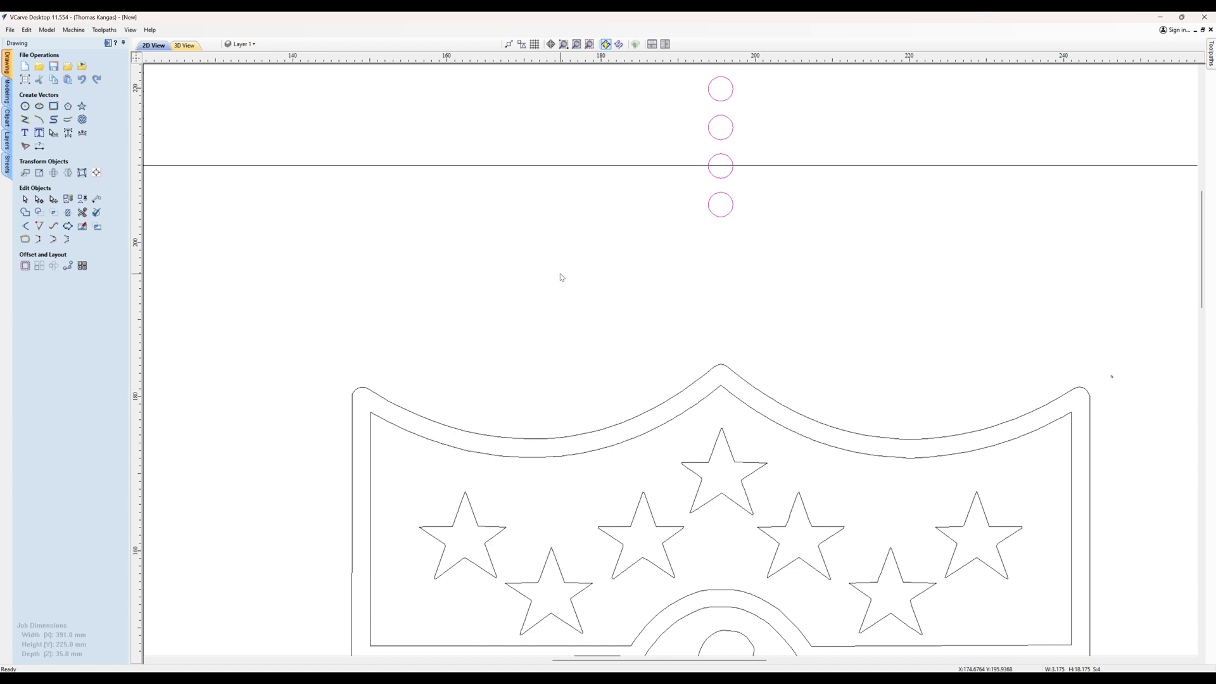
click(725, 216)
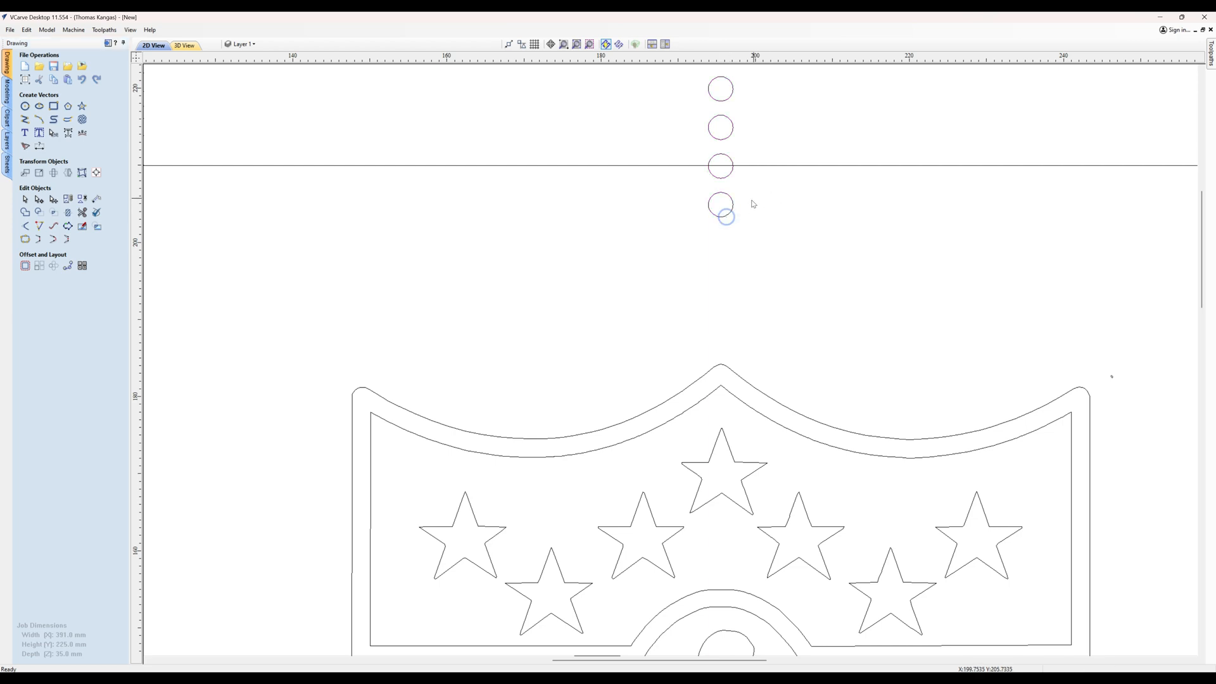
click(719, 215)
drag(722, 144, 719, 165)
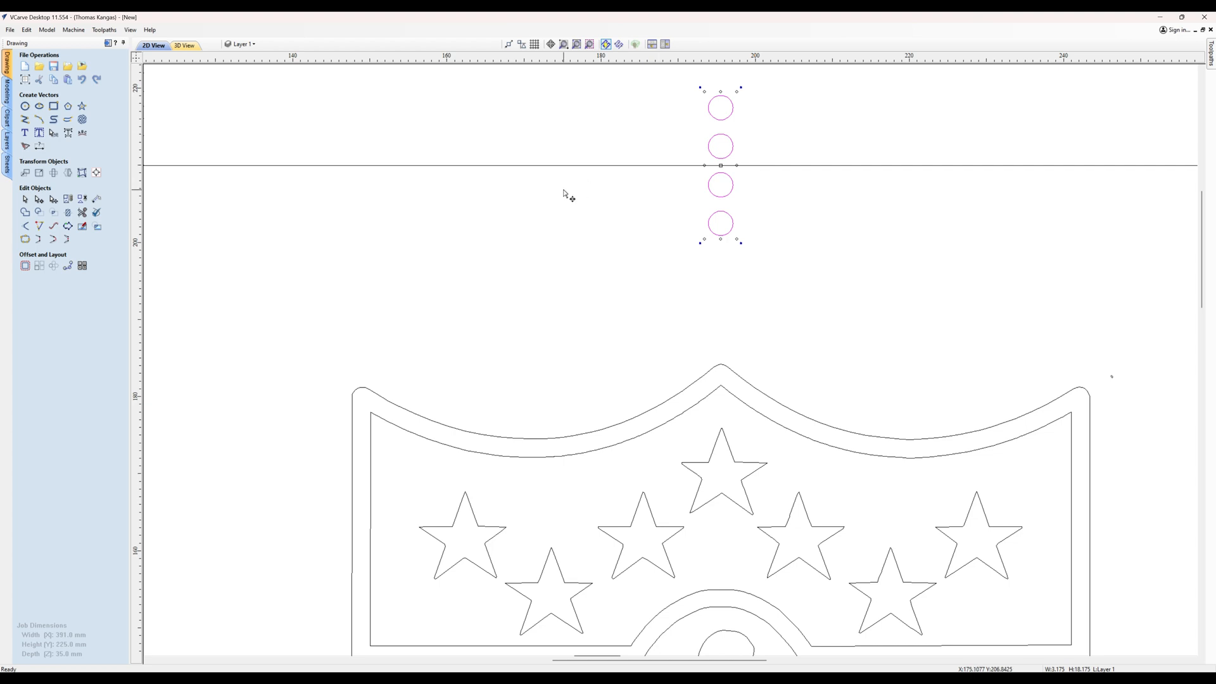
scroll(565, 188, down, 4)
scroll(566, 187, down, 3)
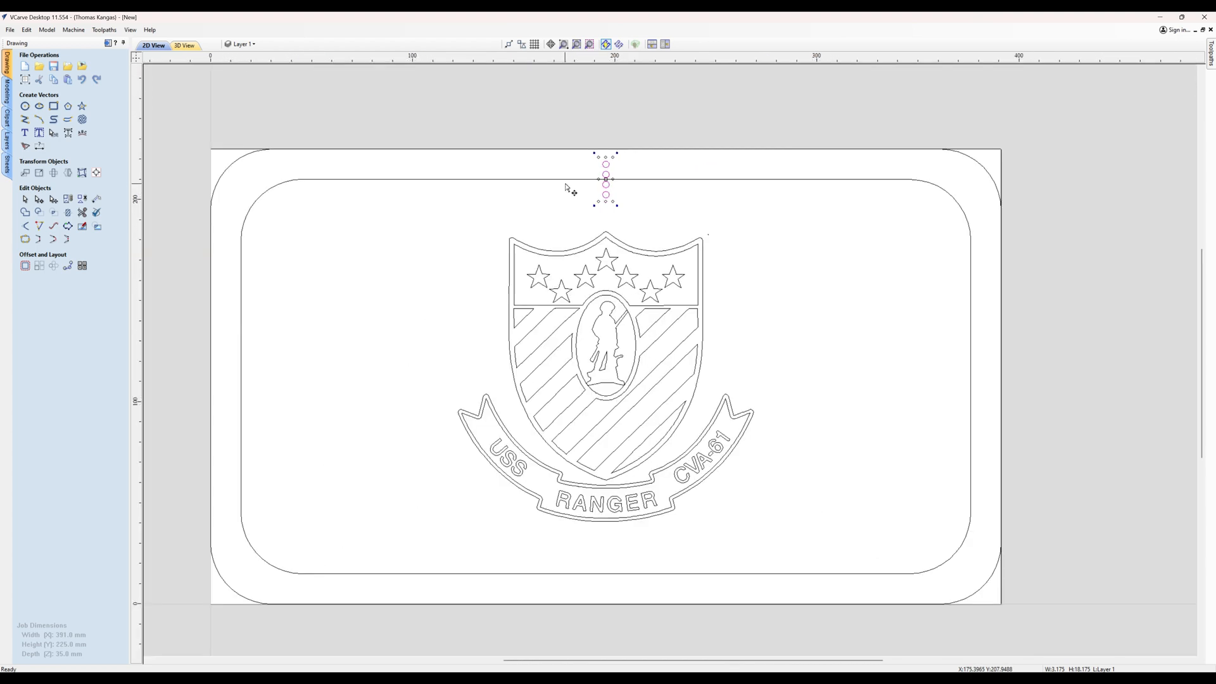
Copy the four-circle group along the inner rounded rectangle as 150 copies aligned to the curve, and remove the guide rectangle
scroll(494, 257, up, 1)
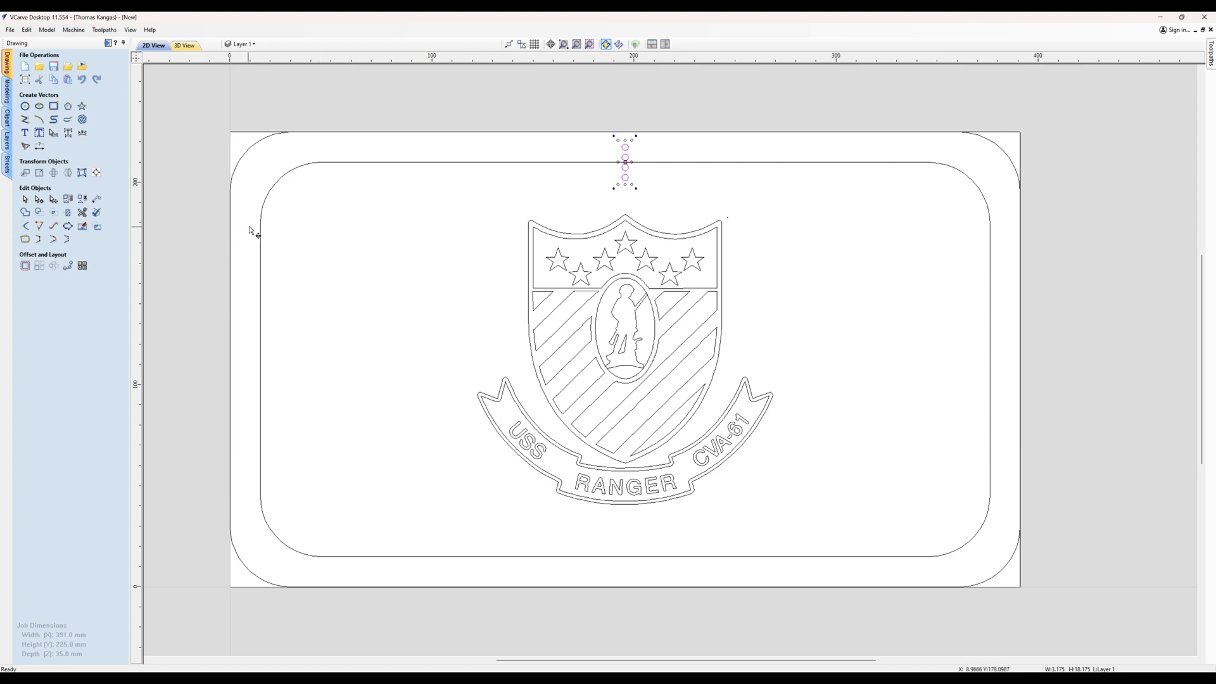
shift+click(391, 163)
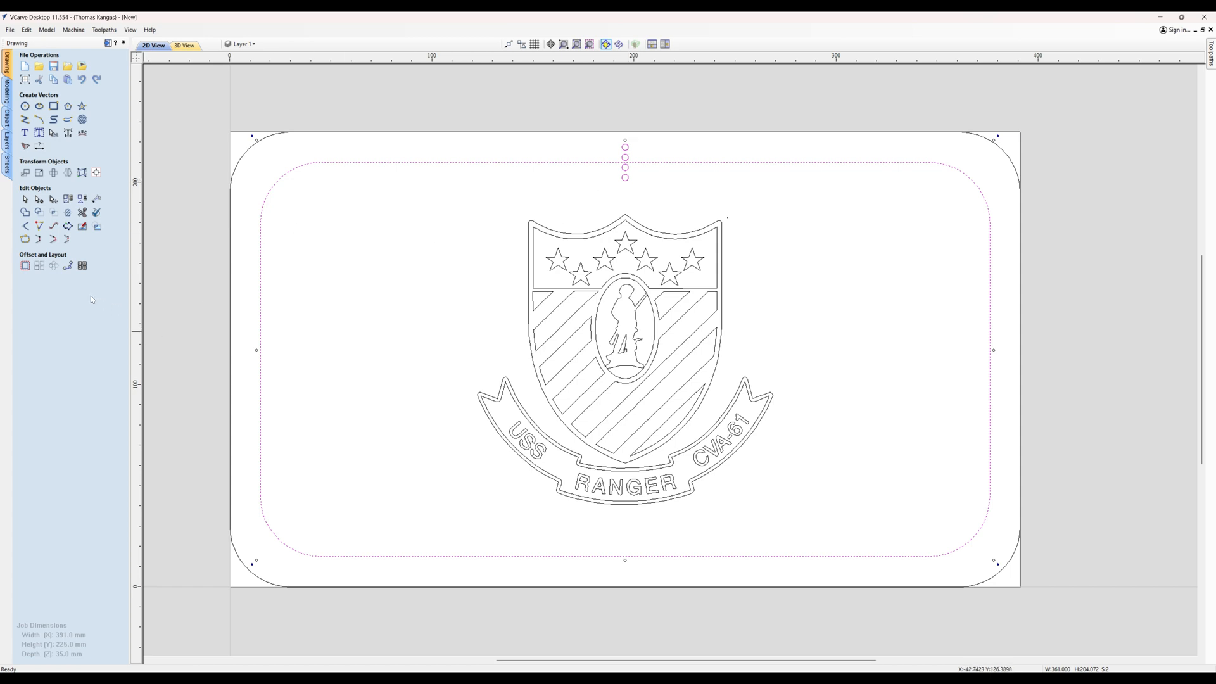
click(68, 267)
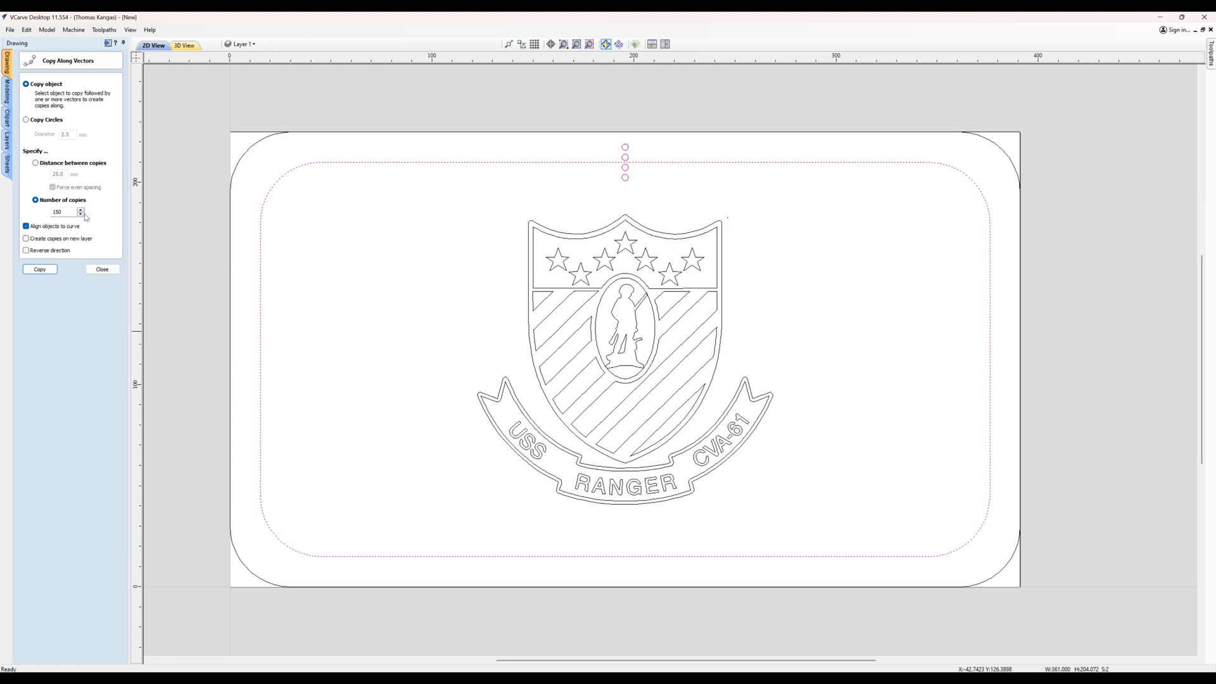
click(40, 270)
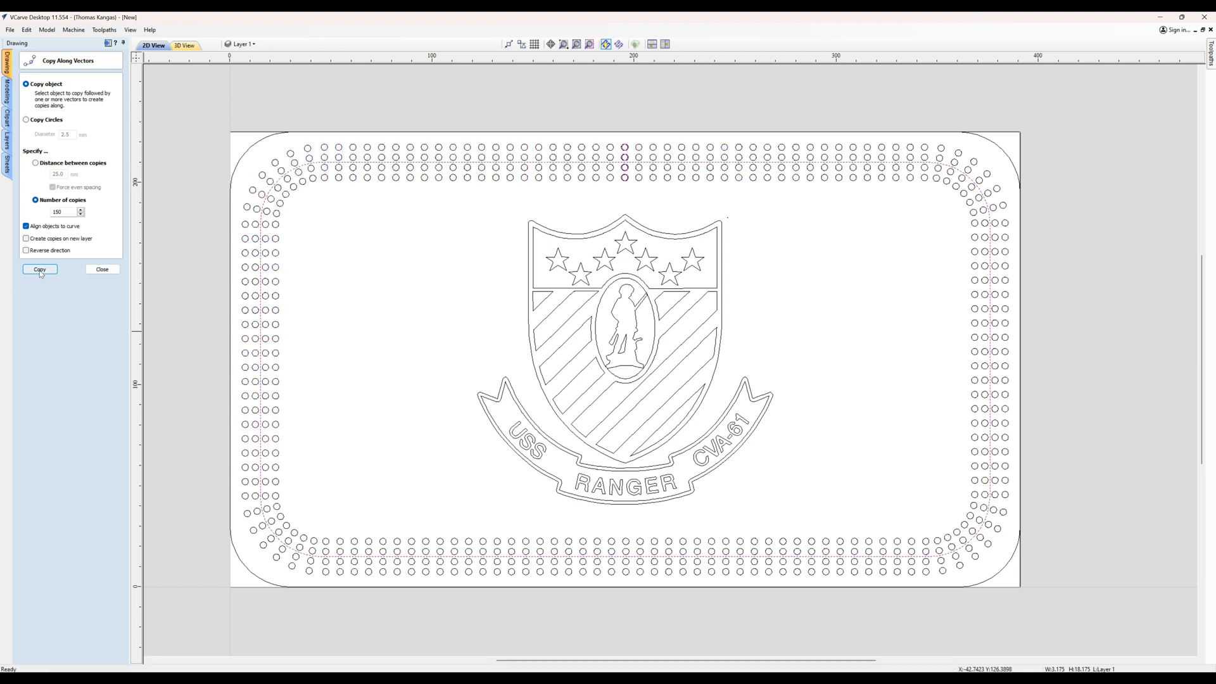
click(100, 269)
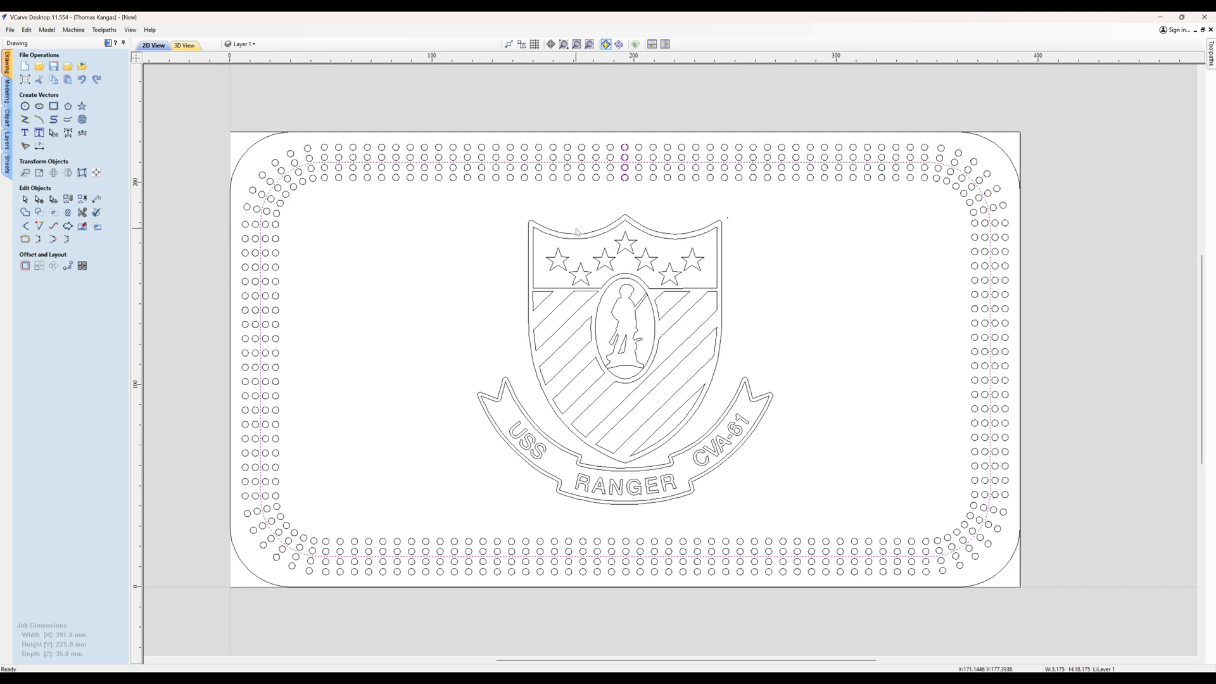
click(628, 185)
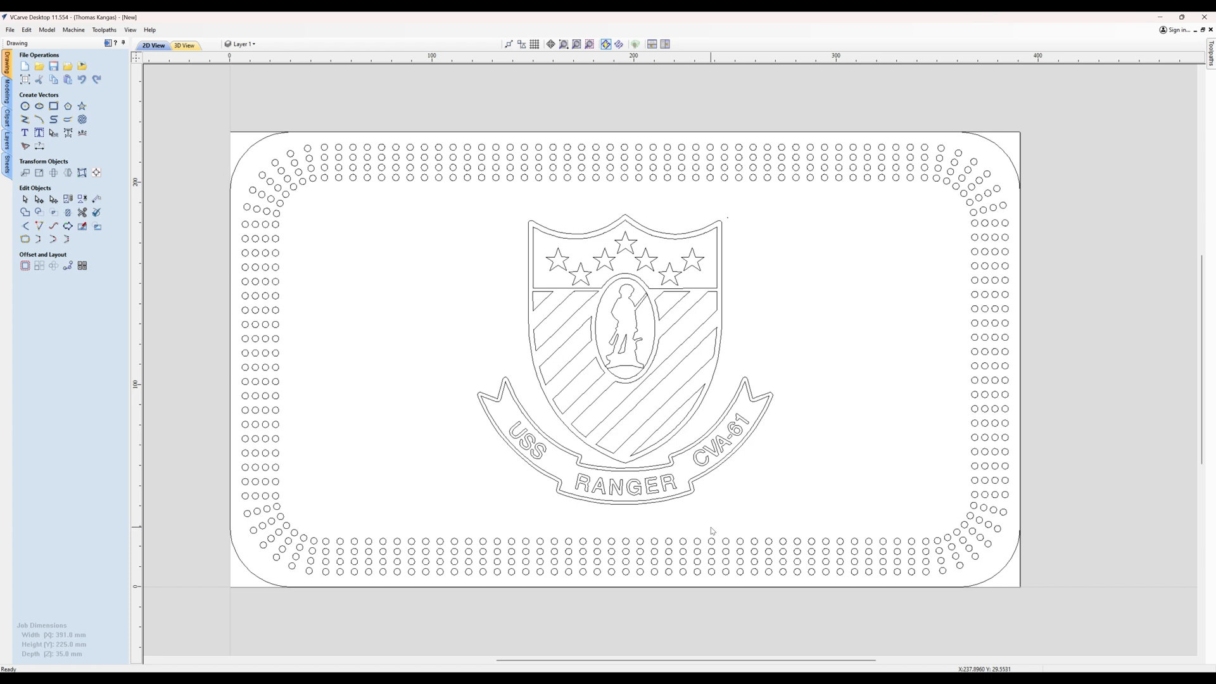
Delete separating columns in the track's lower run, from just right of center toward the lower-left corner, leaving five-column blocks
click(655, 543)
key(Delete)
click(612, 546)
key(Delete)
key(Delete)
click(438, 573)
key(Delete)
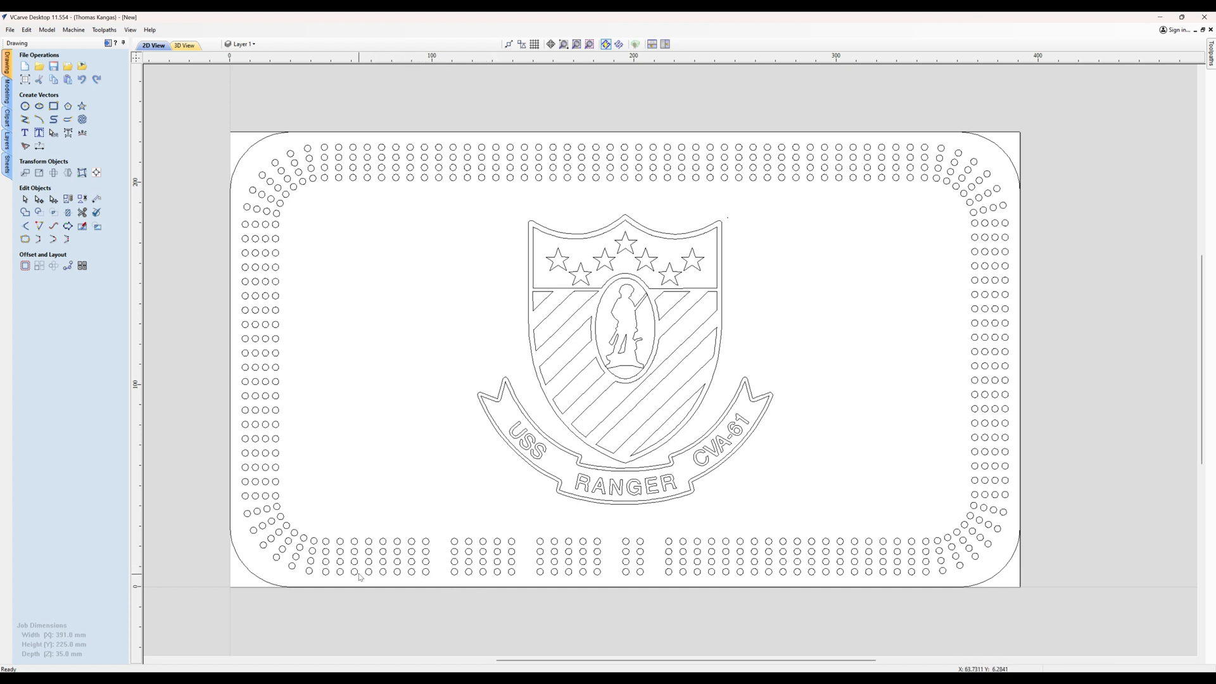
Delete every sixth row of circles up the track's left side and through the upper-left corner
click(256, 452)
key(Delete)
click(275, 367)
key(Delete)
click(276, 281)
key(Delete)
click(285, 194)
key(Delete)
Delete every sixth column of circles along the track's upper run through the upper-right corner
click(353, 178)
key(Delete)
click(438, 177)
key(Delete)
click(524, 178)
key(Delete)
click(608, 180)
key(Delete)
click(694, 181)
key(Delete)
click(780, 180)
key(Delete)
click(867, 180)
key(Delete)
click(945, 181)
key(Delete)
Delete every sixth row of circles down the track's right side to the lower-right corner
click(974, 238)
key(Delete)
click(975, 324)
key(Delete)
click(975, 409)
key(Delete)
click(976, 495)
key(Delete)
Delete every sixth column from the lower-right corner back along the lower run, leaving one isolated column right of center
click(936, 538)
key(Delete)
click(854, 557)
key(Delete)
click(768, 543)
key(Delete)
click(683, 543)
key(Delete)
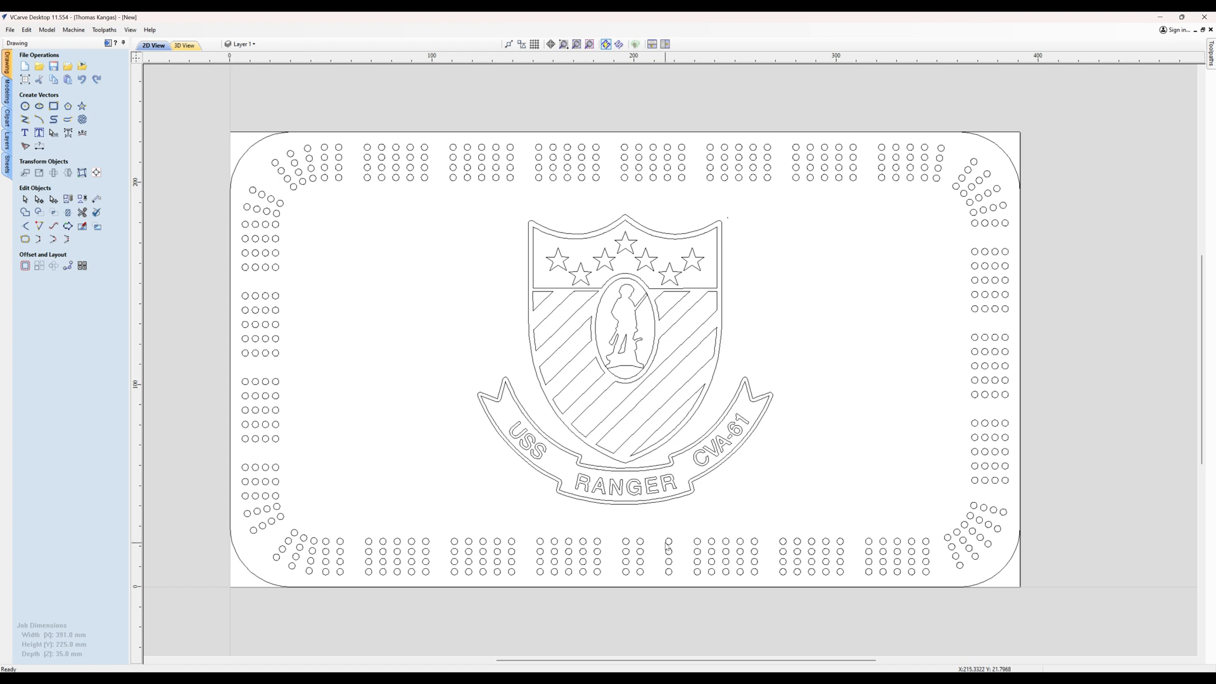
Ungroup the isolated four-circle column in the lower run and reduce it to a single circle centered across the track
click(666, 541)
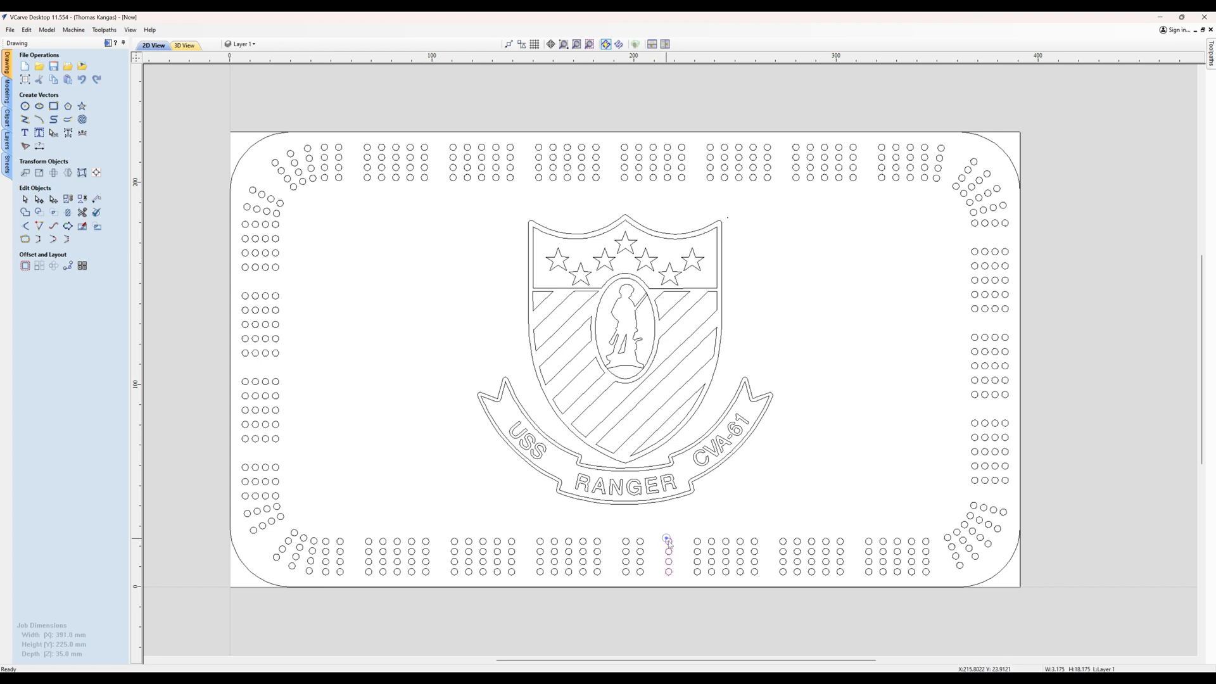
click(82, 198)
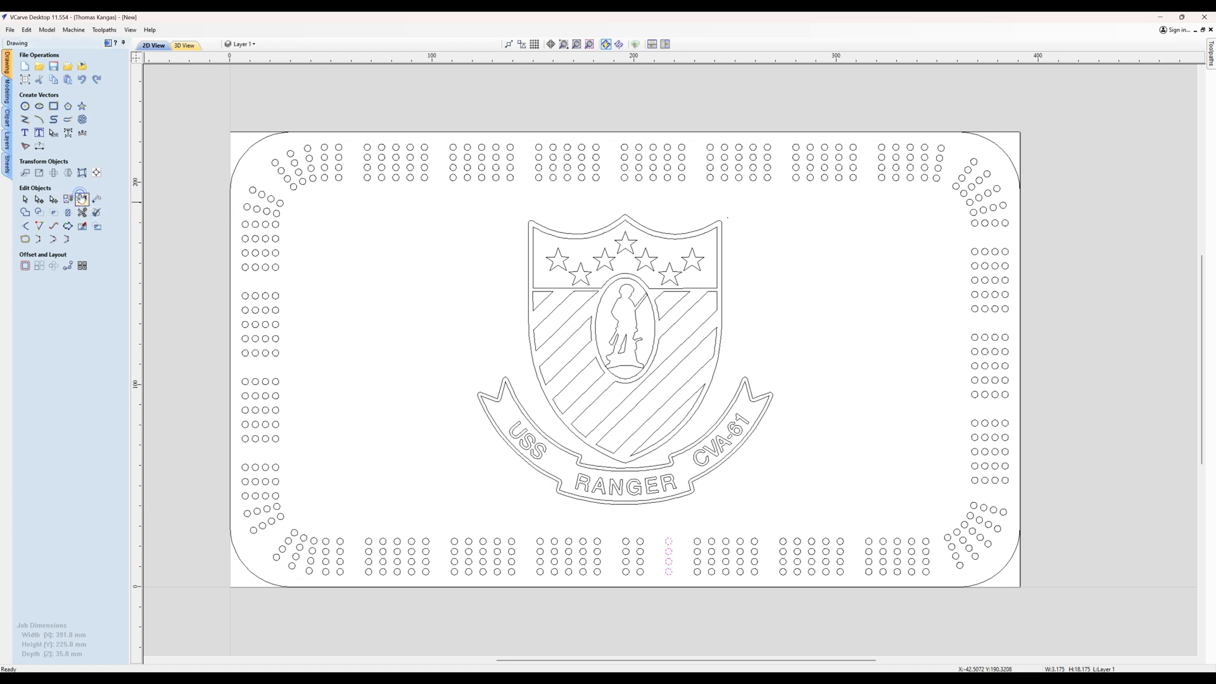
click(675, 550)
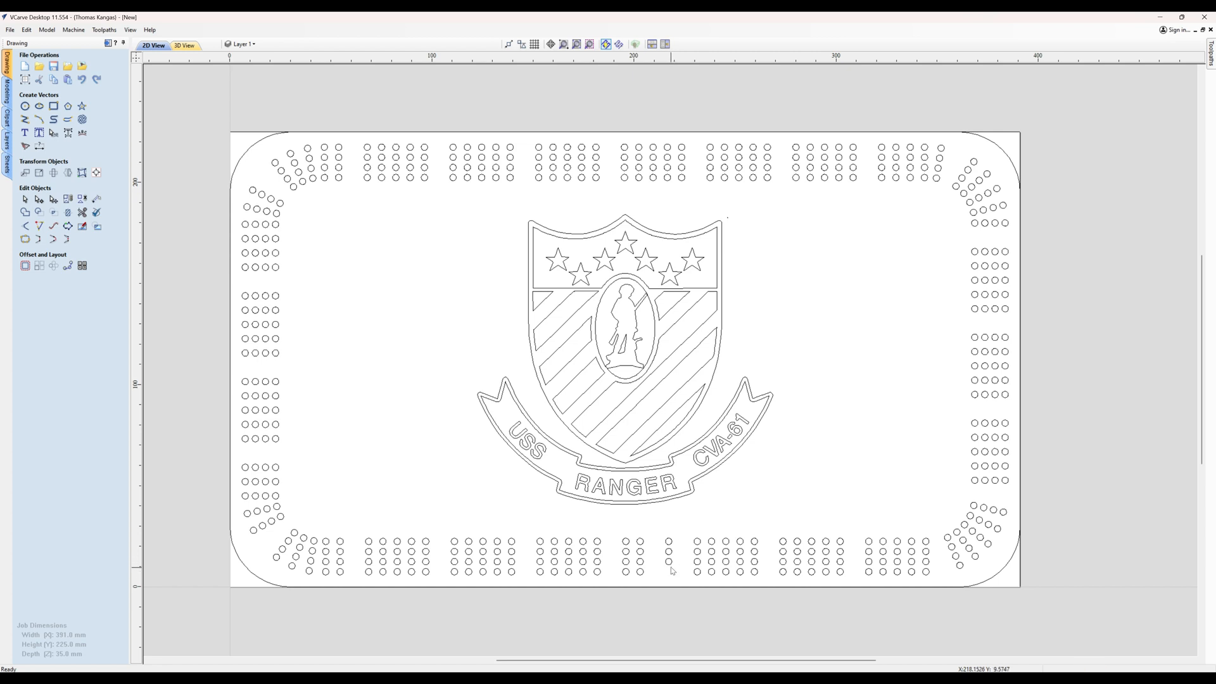
click(670, 562)
key(Delete)
click(671, 542)
key(Delete)
click(669, 553)
click(723, 503)
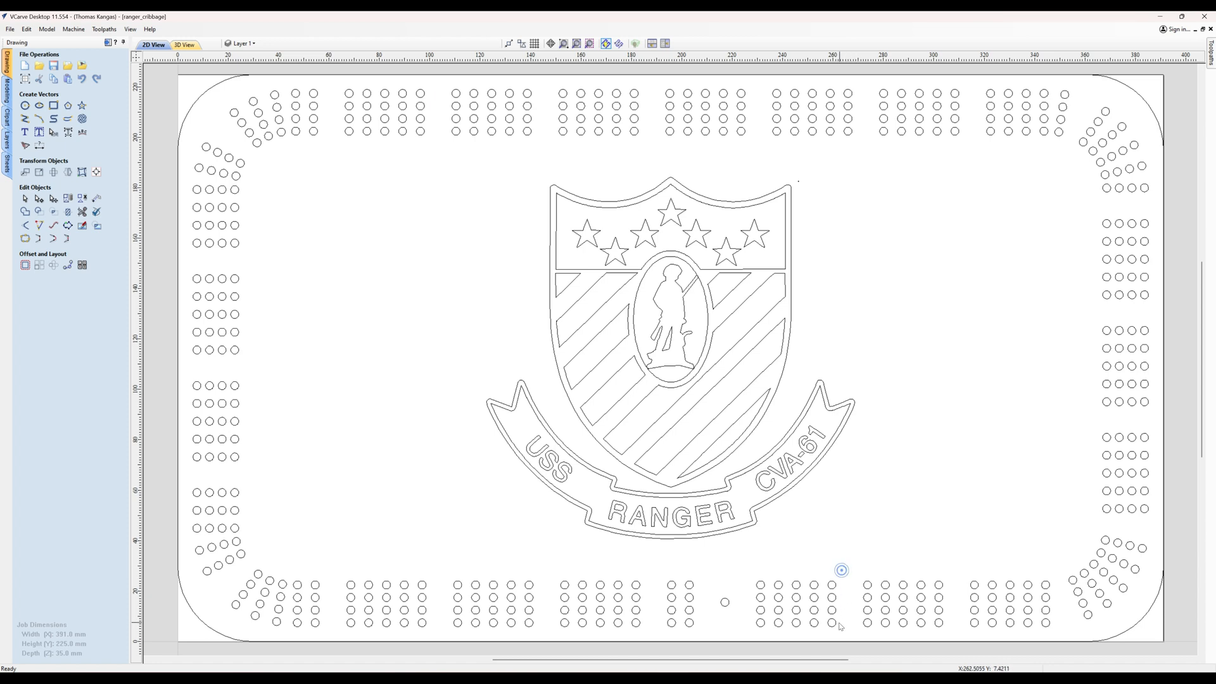
Place a copy of the lower run's five-column block to the right of the crest, rotated a quarter turn
click(849, 564)
drag(852, 574, 751, 630)
drag(795, 604, 915, 410)
click(999, 405)
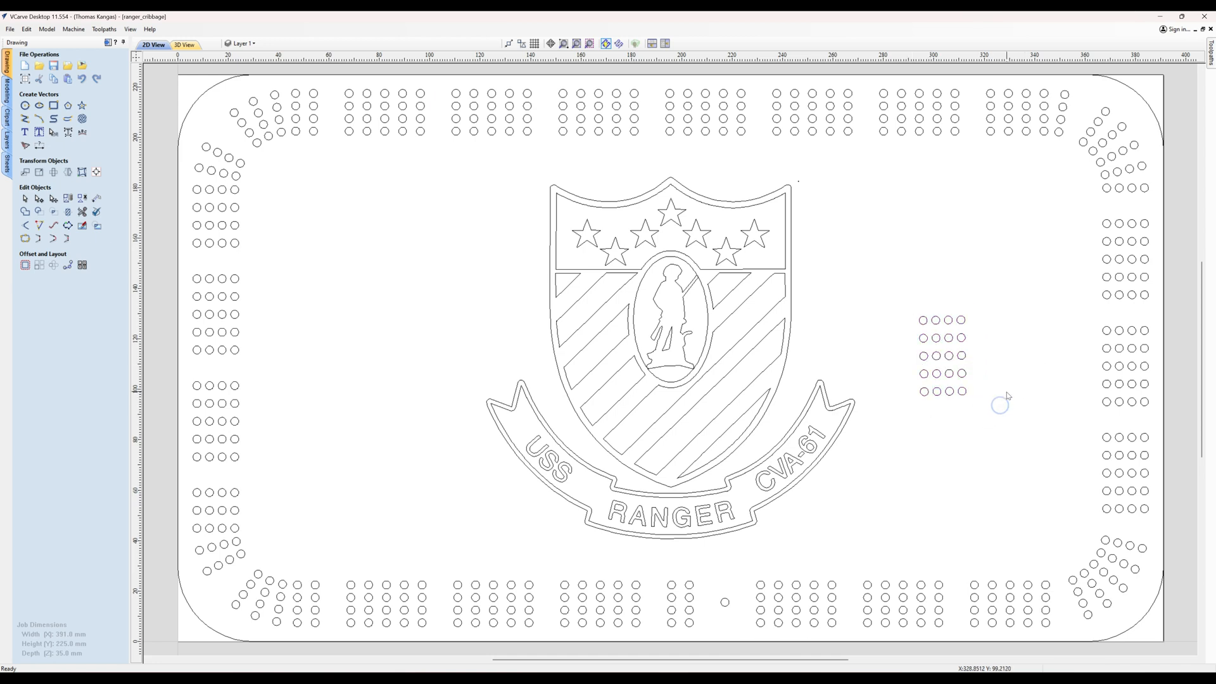
Copy the upper two rows of the new circle block directly above it to make seven rows
key(m)
drag(913, 309, 972, 348)
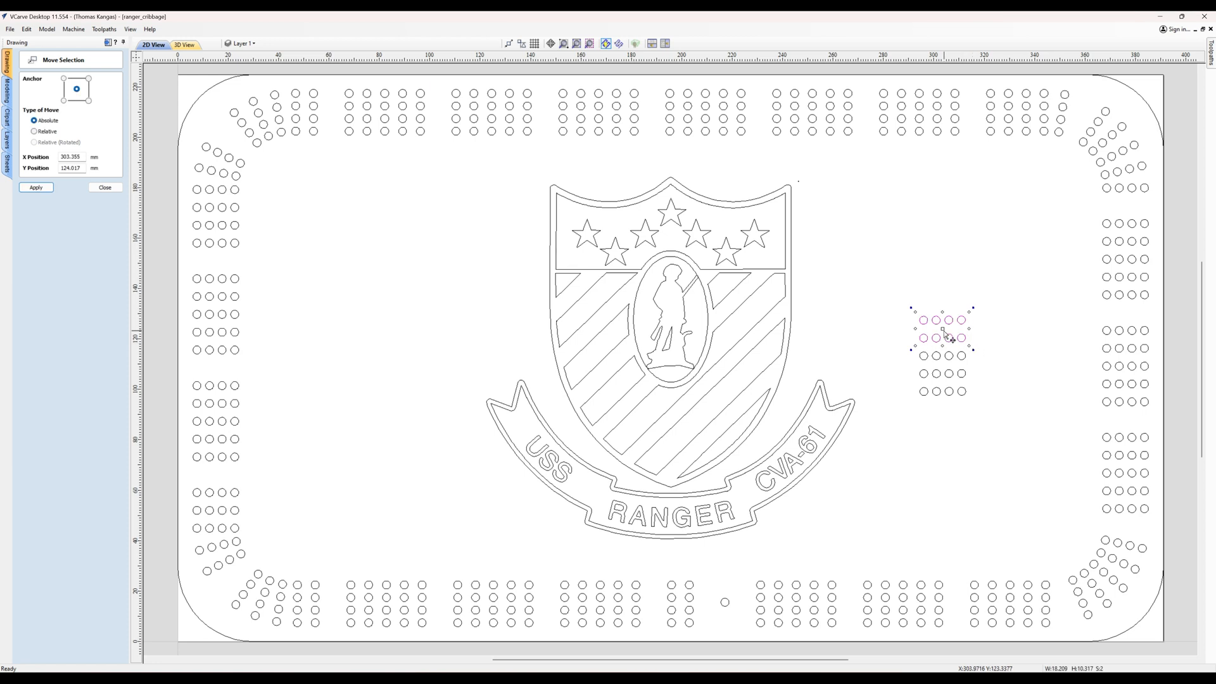
drag(945, 326, 943, 295)
click(998, 282)
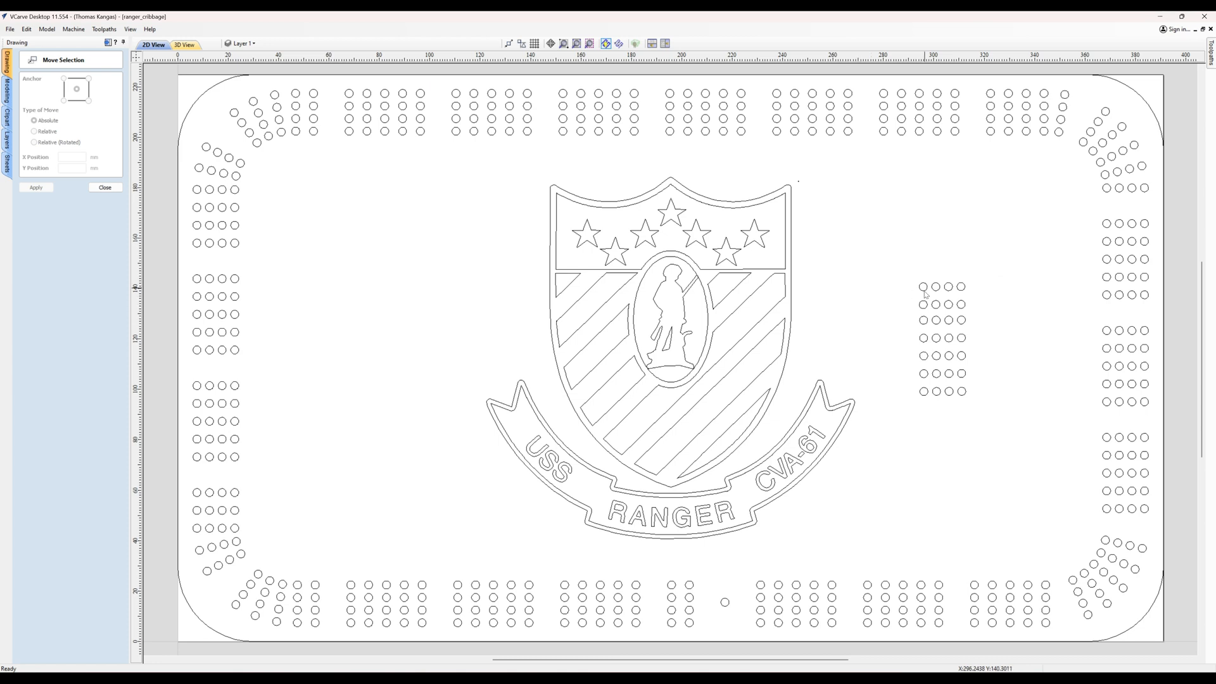
Copy the uppermost row of the seven-row circle block one row higher
click(935, 288)
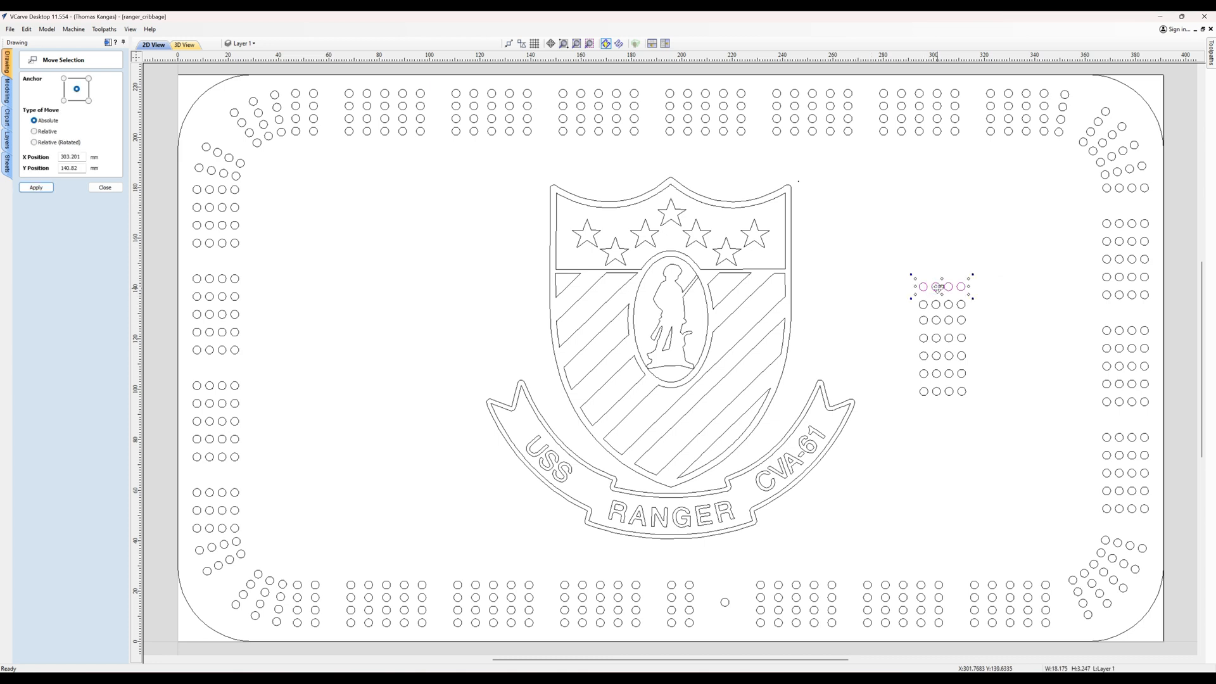
drag(939, 287, 944, 270)
click(105, 187)
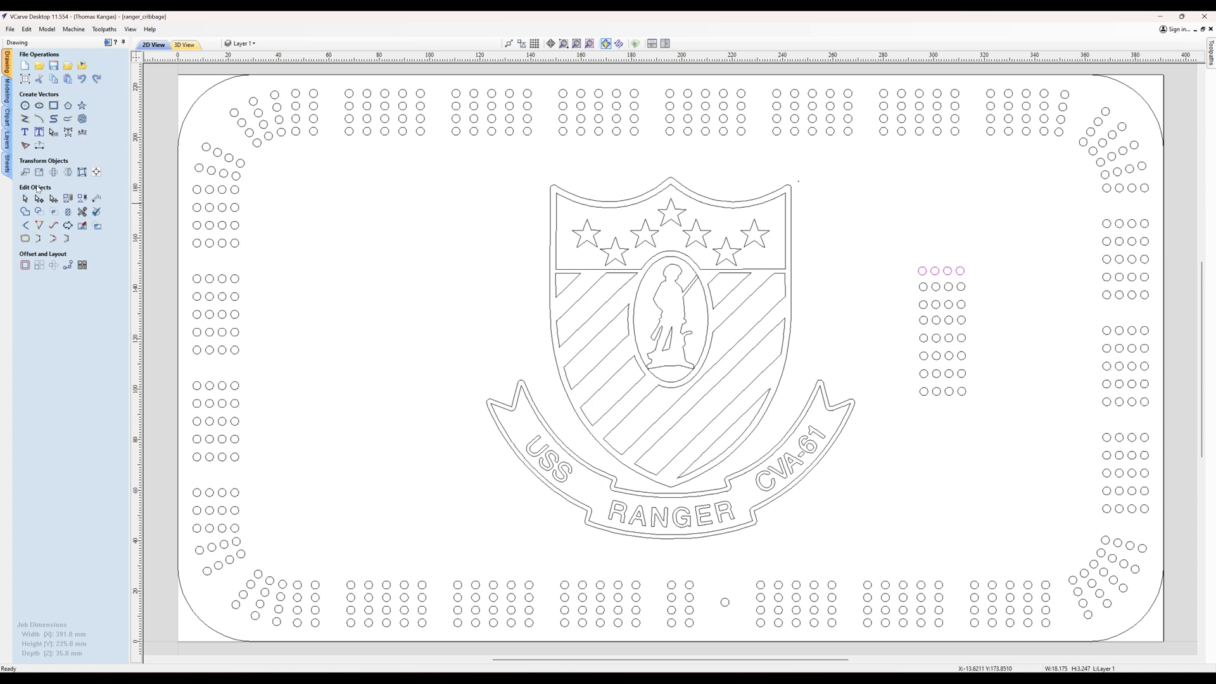
Ungroup the added uppermost row and reduce it to a single circle centered slightly above the seven-row block
click(85, 198)
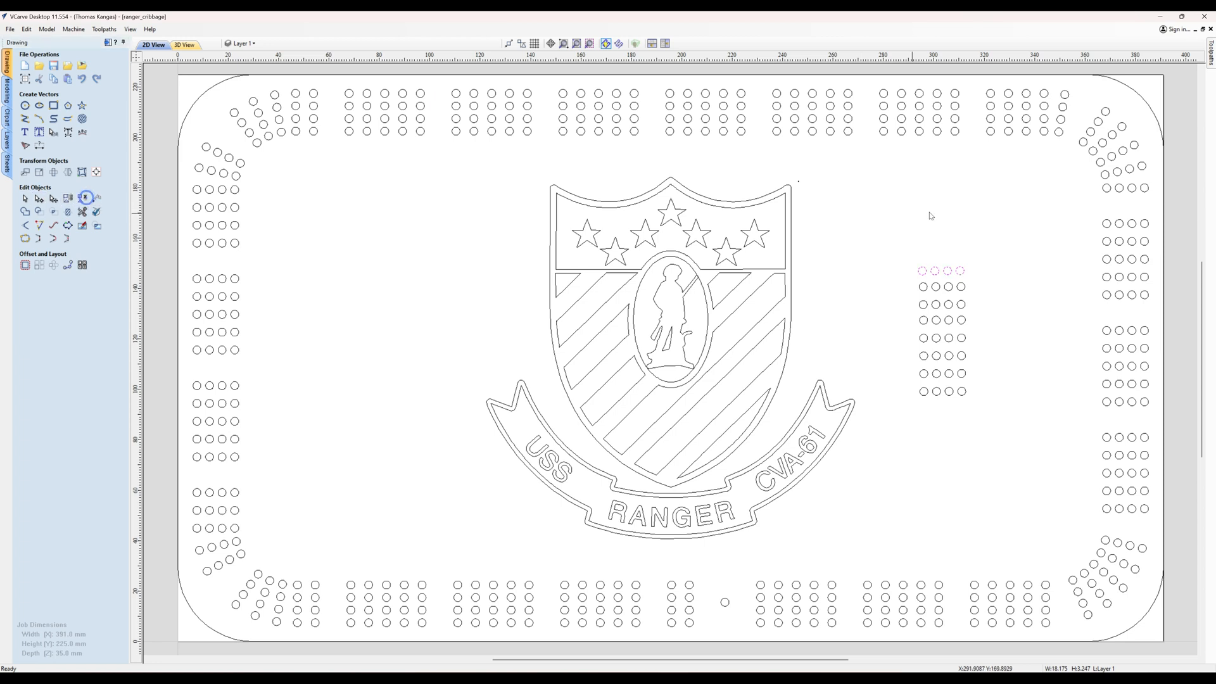
click(963, 270)
click(986, 277)
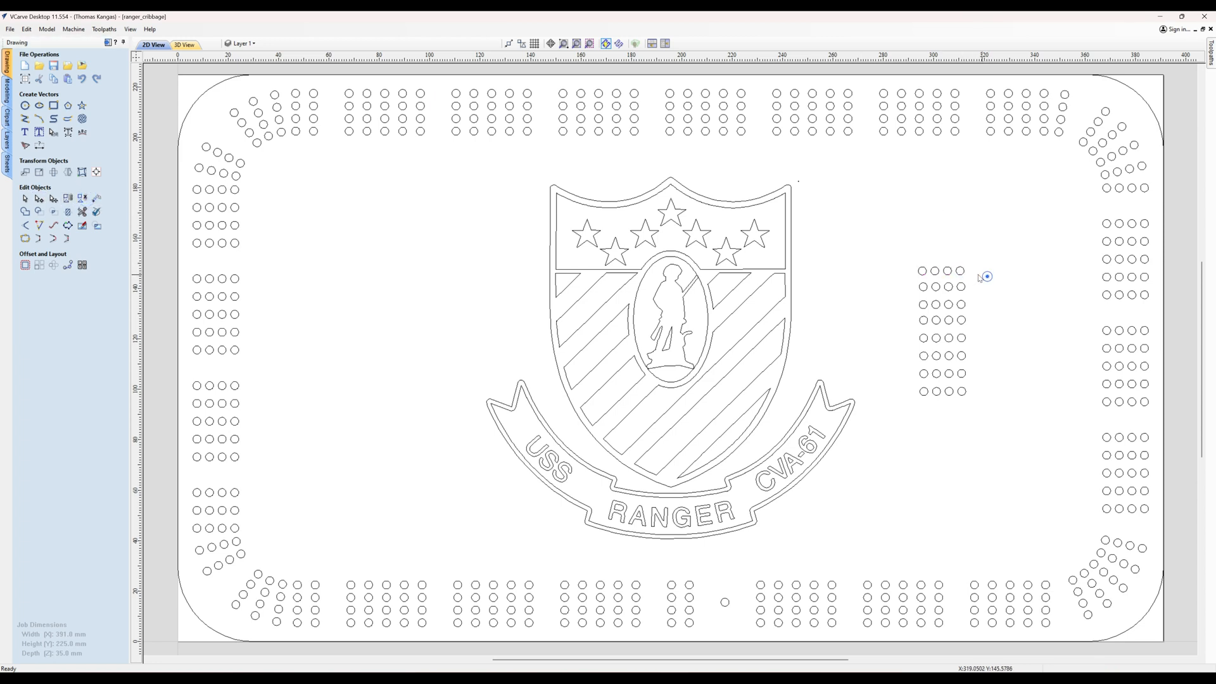
click(957, 272)
key(Delete)
click(935, 274)
key(Delete)
click(923, 273)
key(Delete)
click(946, 274)
key(Delete)
key(Up)
click(986, 271)
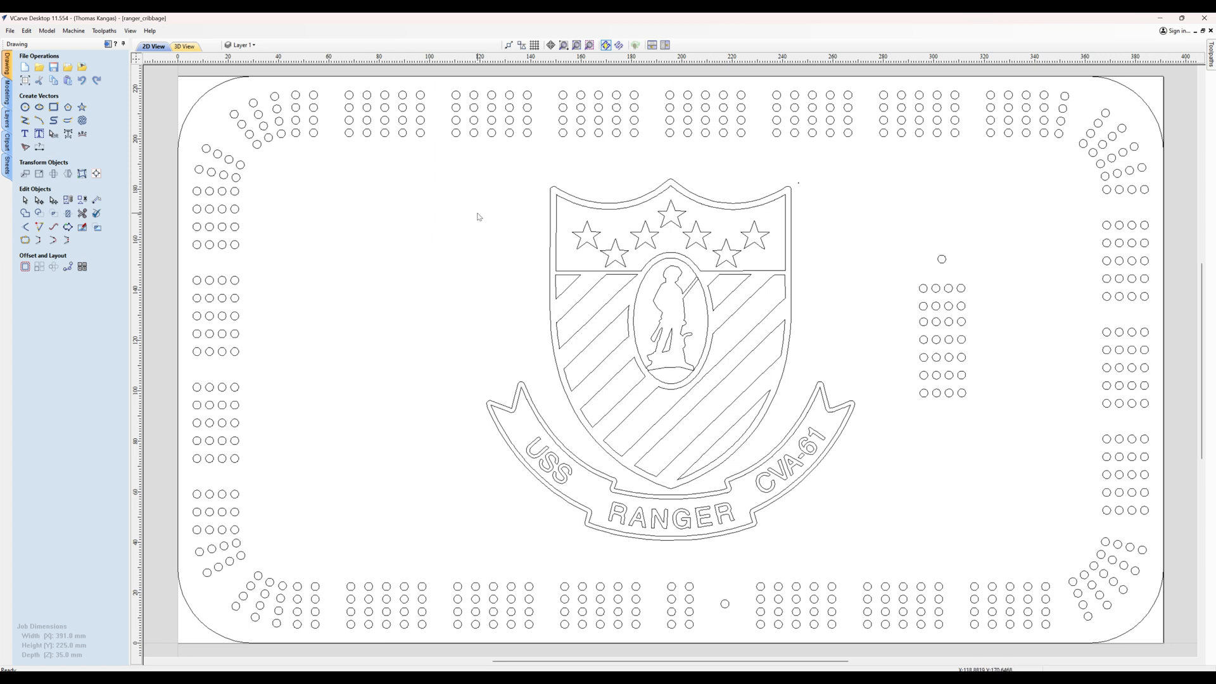
Add a second sheet and set its size to 165 mm wide, 165 mm high and 16 mm thick
click(6, 164)
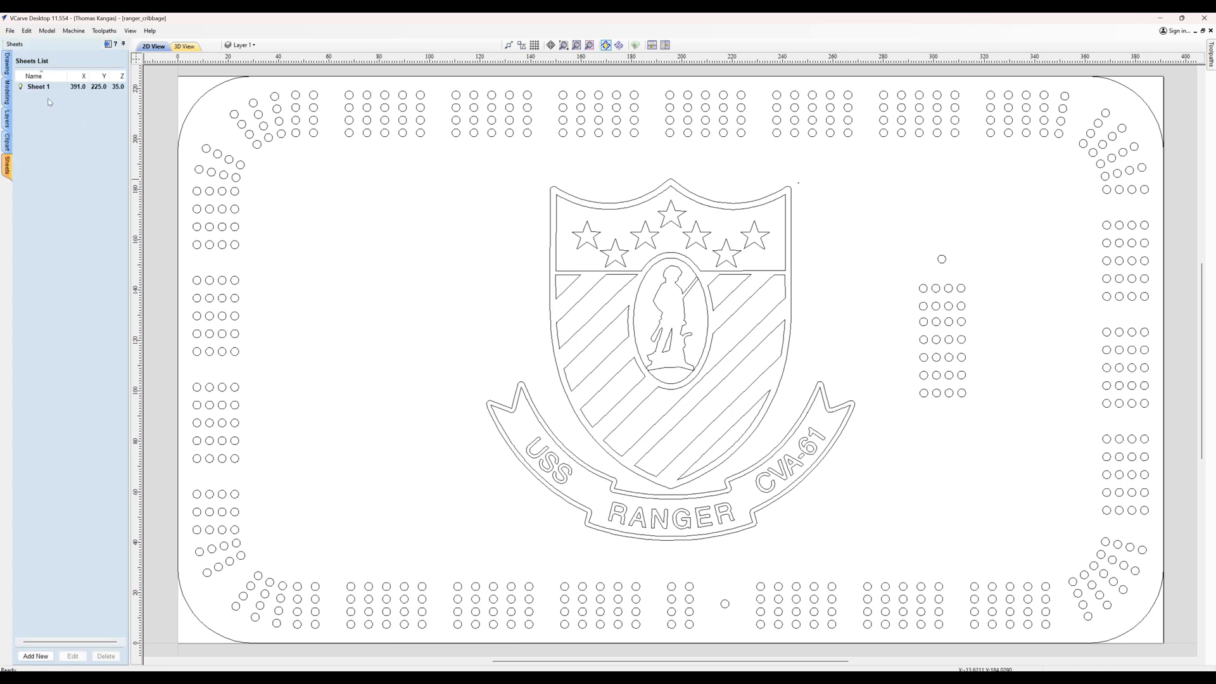
click(35, 656)
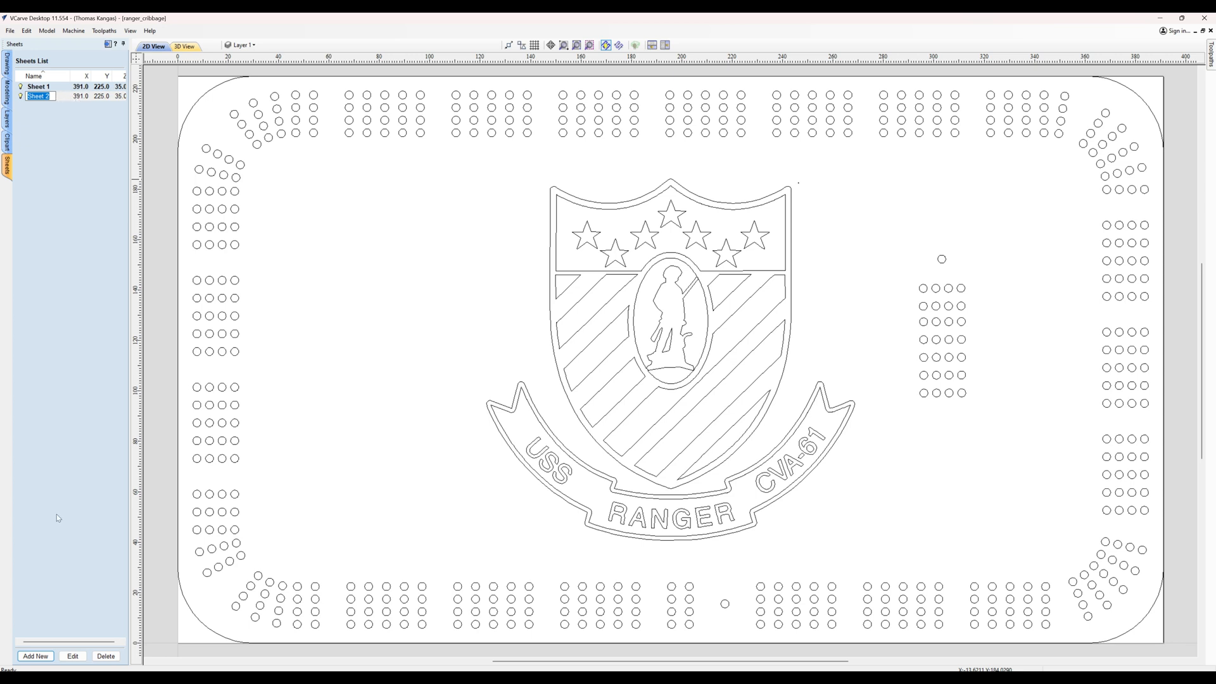
click(72, 655)
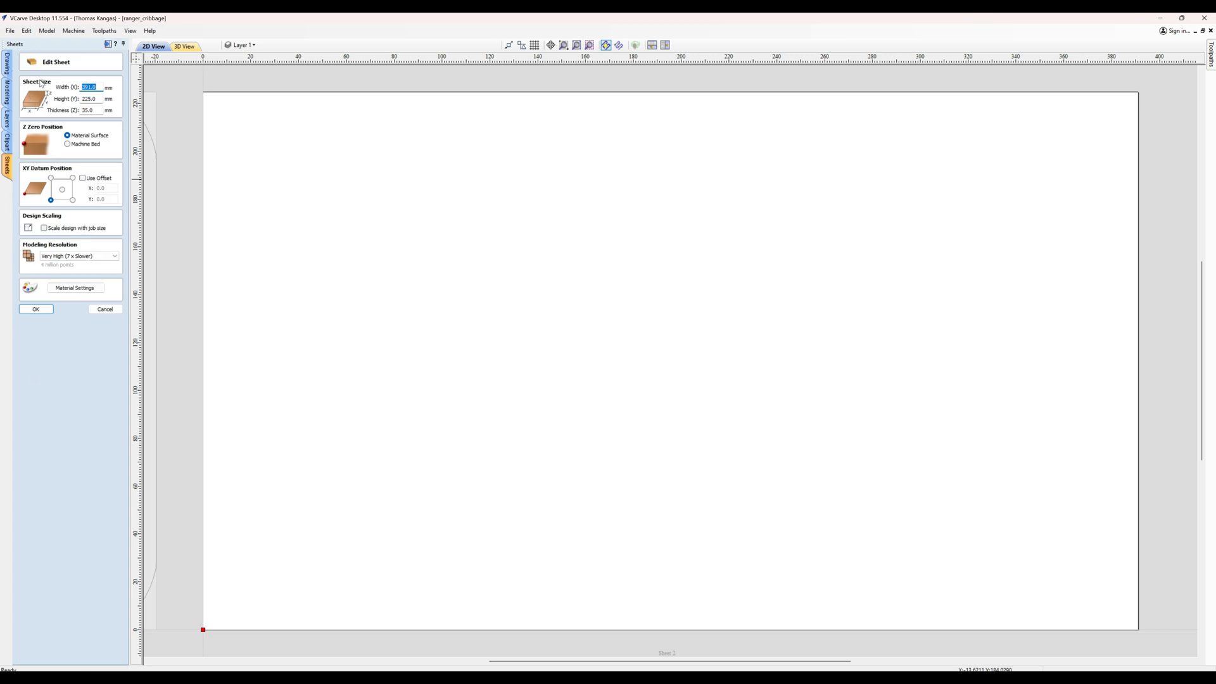
text(165)
key(Tab)
text(16)
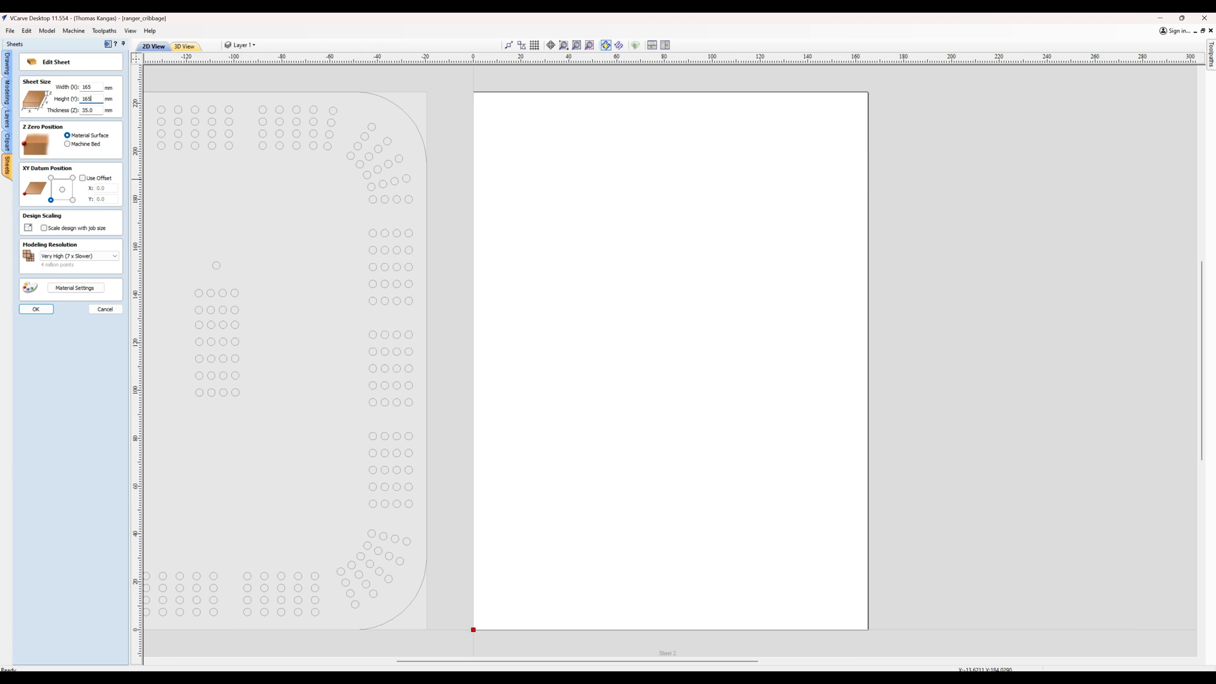
text(5)
key(Tab)
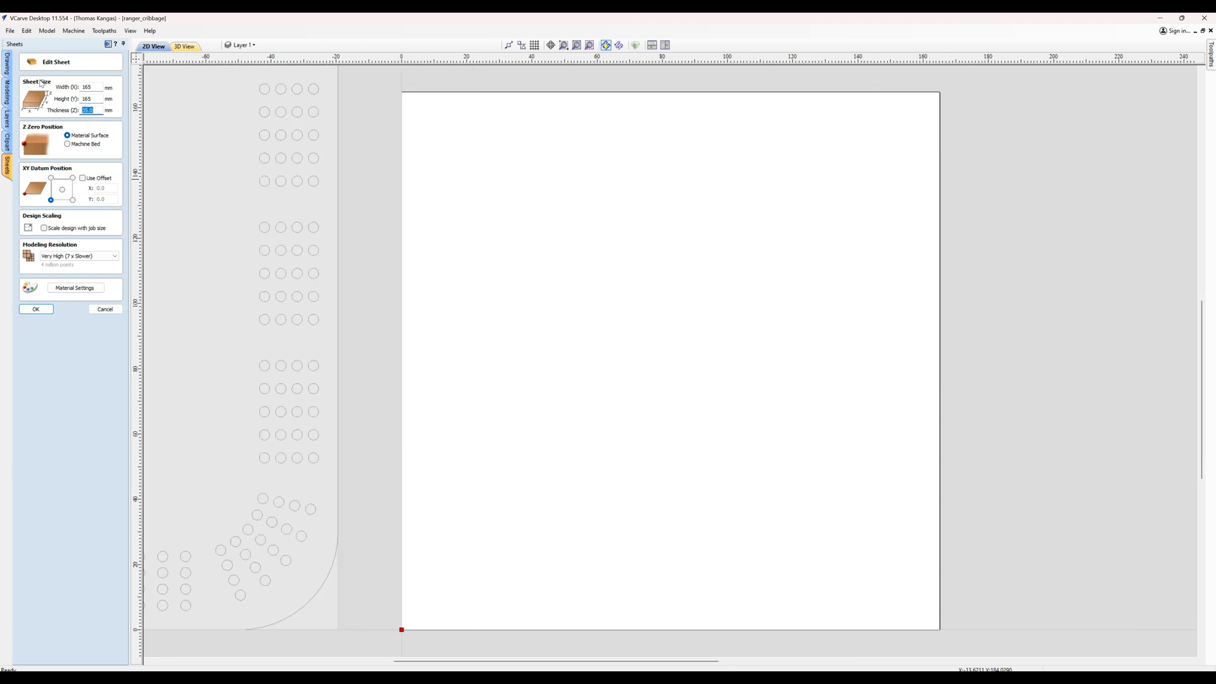
text(16)
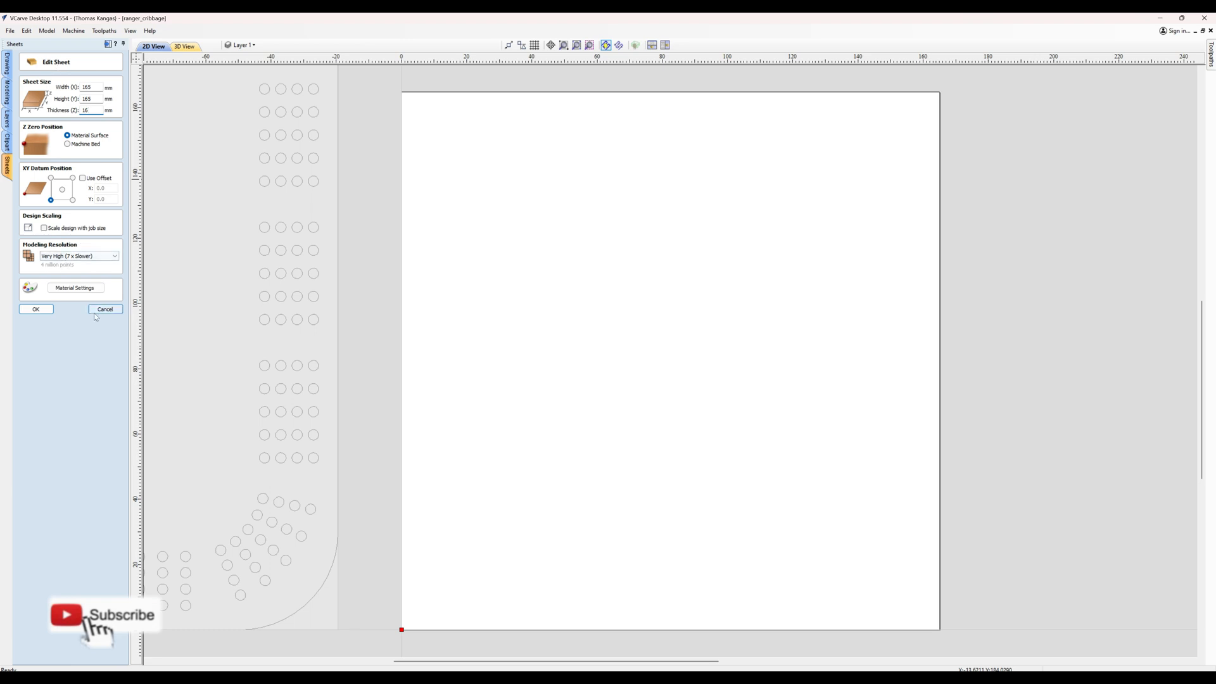
Set the new sheet's material appearance to Walnut and apply the sheet settings
click(75, 288)
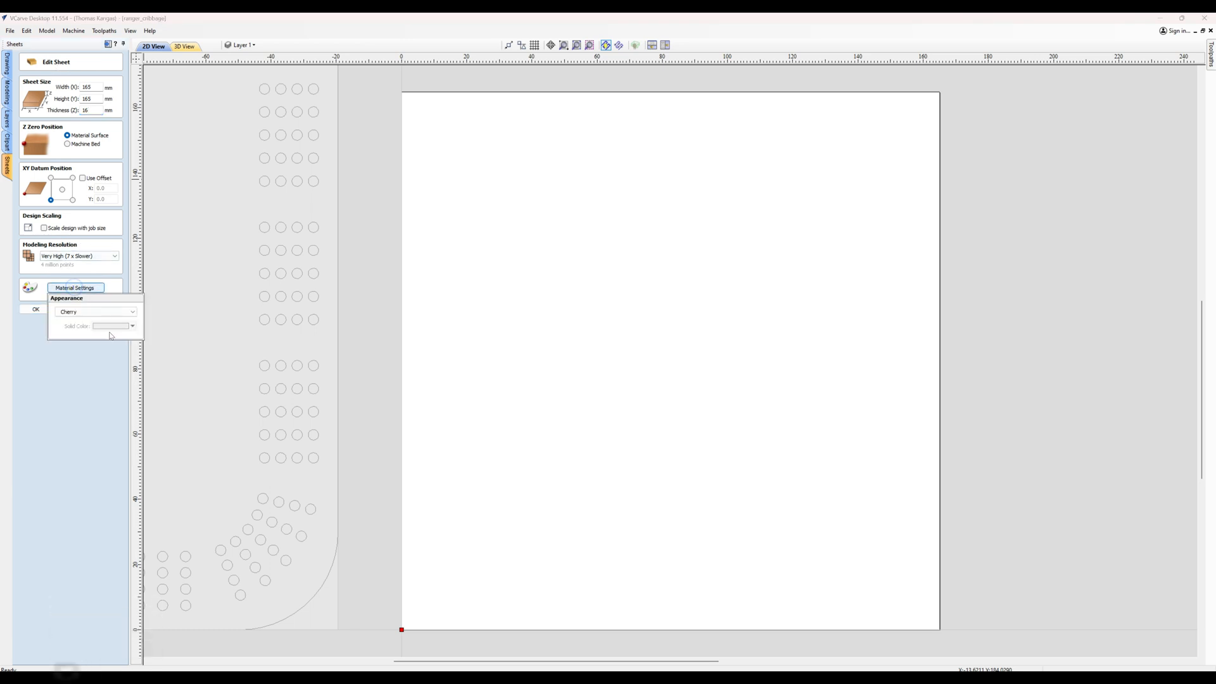
click(95, 312)
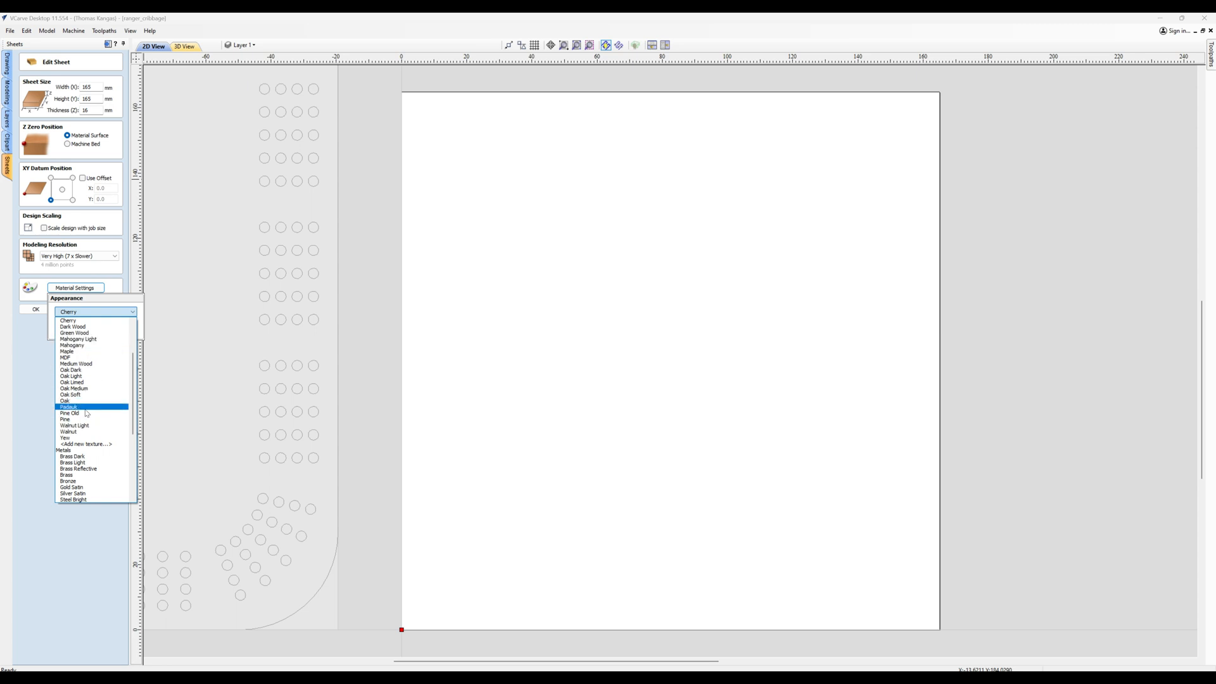
click(82, 432)
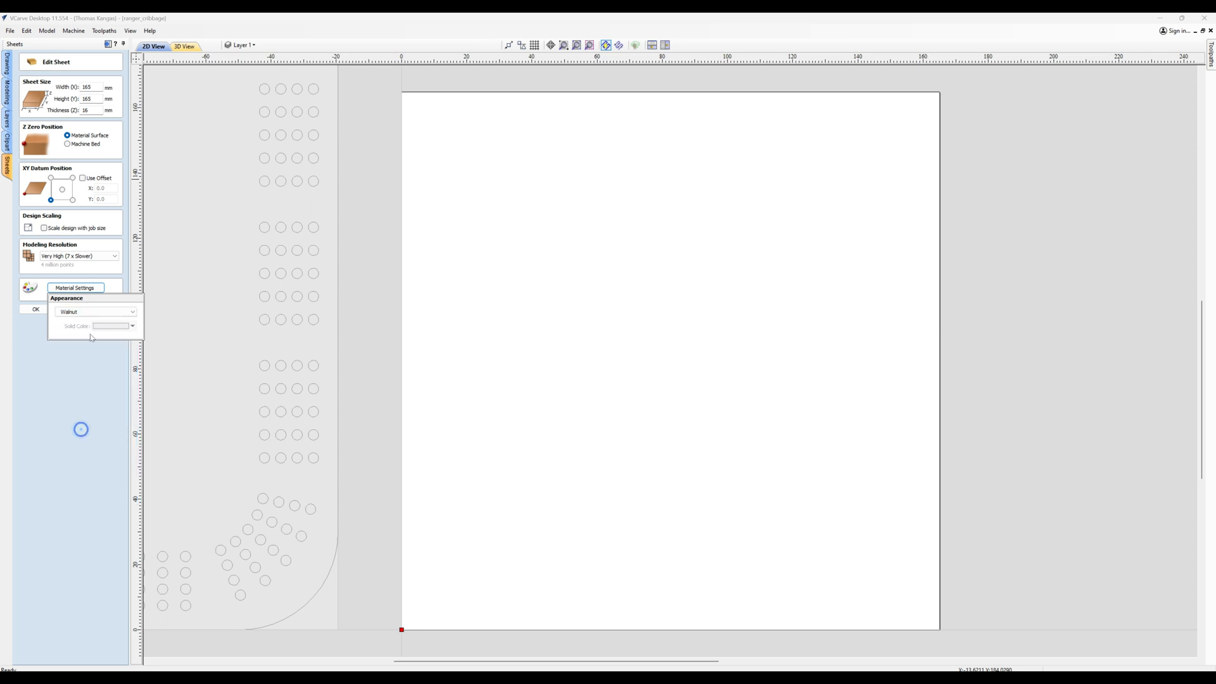
click(39, 311)
click(38, 309)
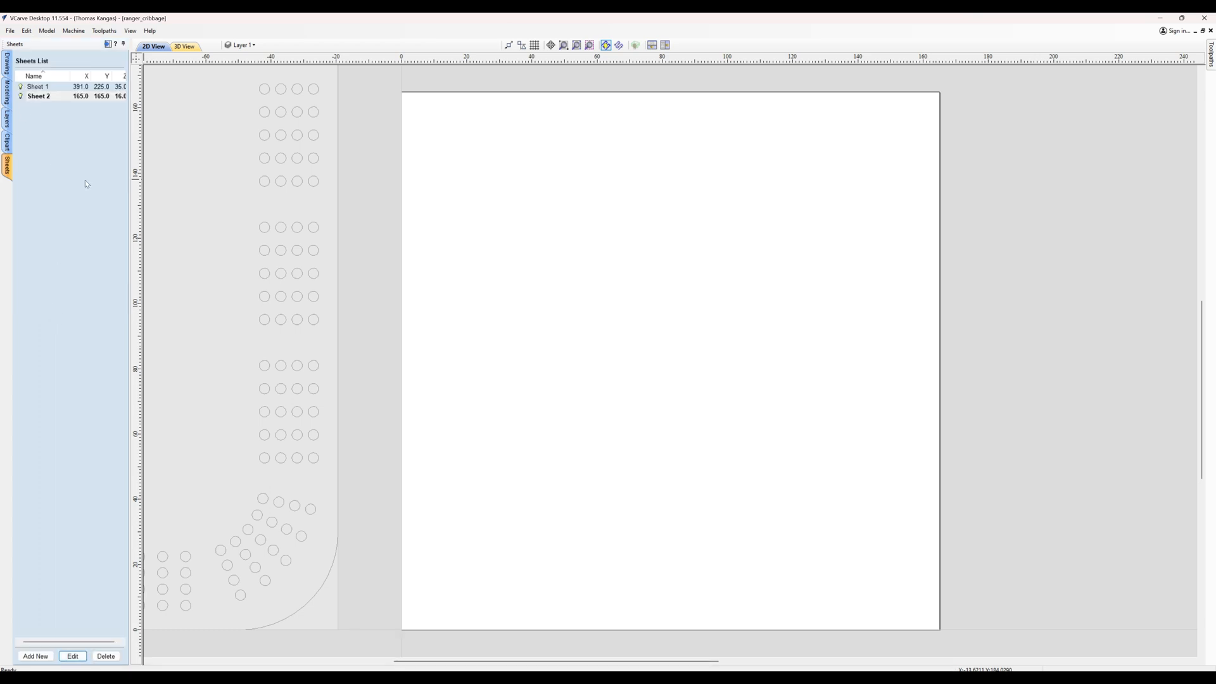
Copy the complete crest artwork, including the shield and banner, from Sheet 1 to Sheet 2
scroll(365, 225, down, 3)
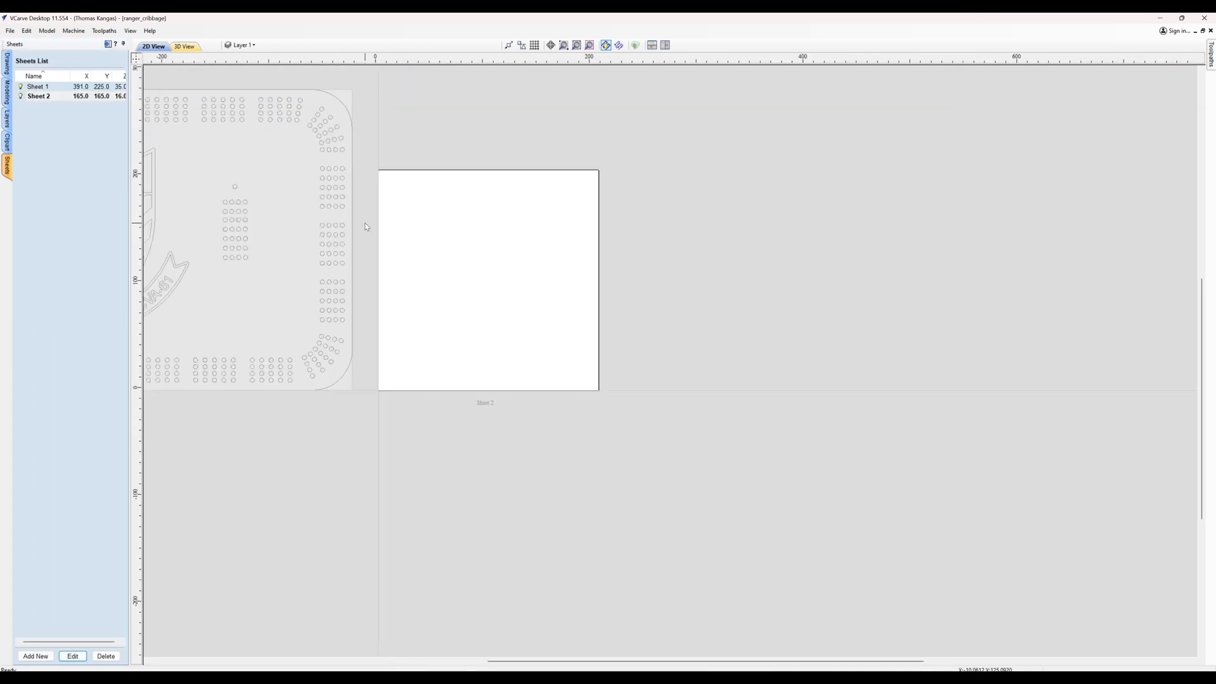
scroll(365, 227, down, 3)
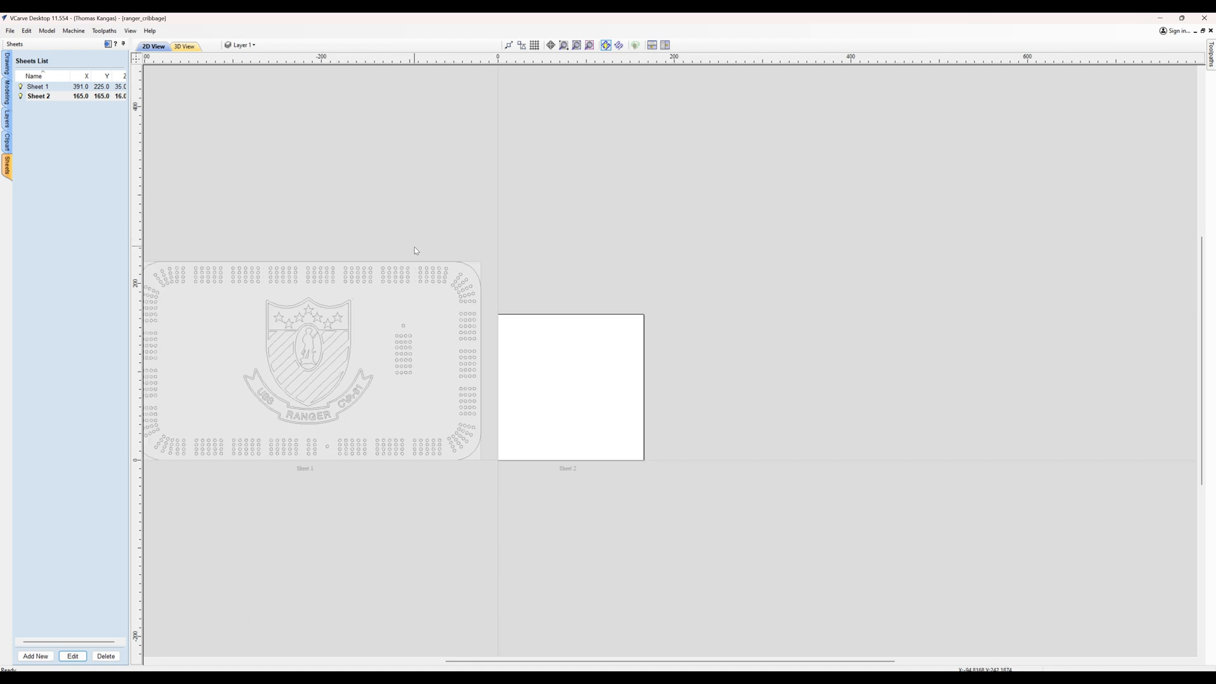
double_click(364, 324)
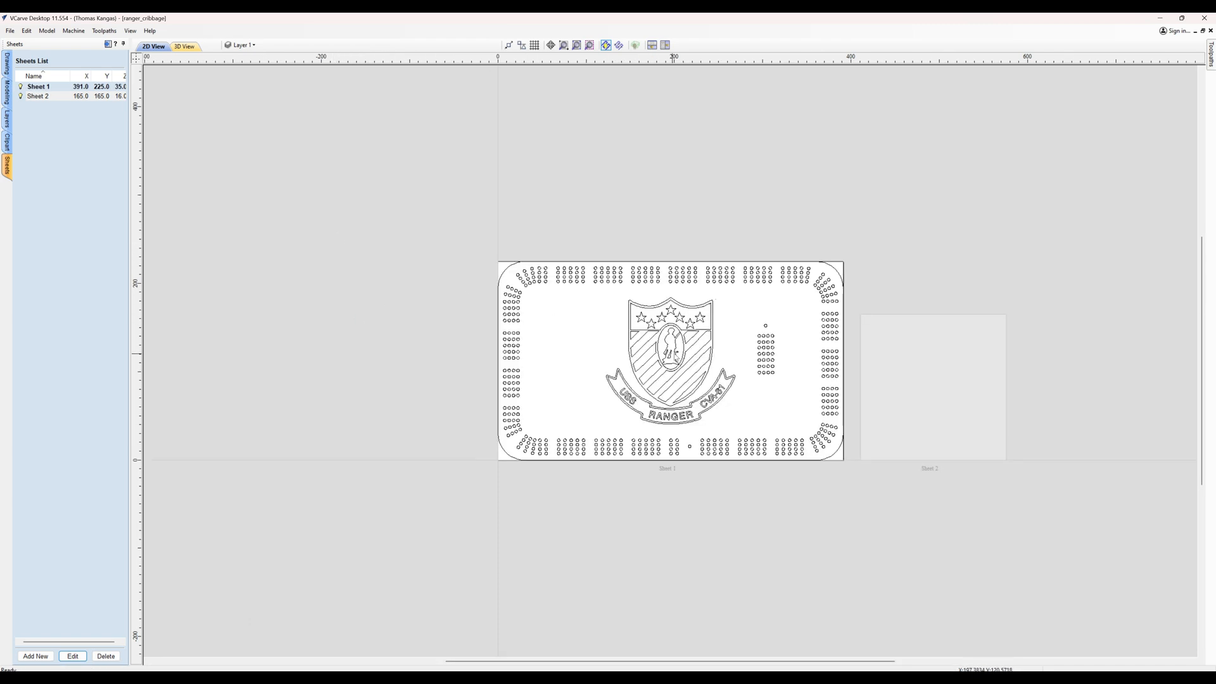
scroll(673, 352, up, 5)
drag(376, 155, 907, 589)
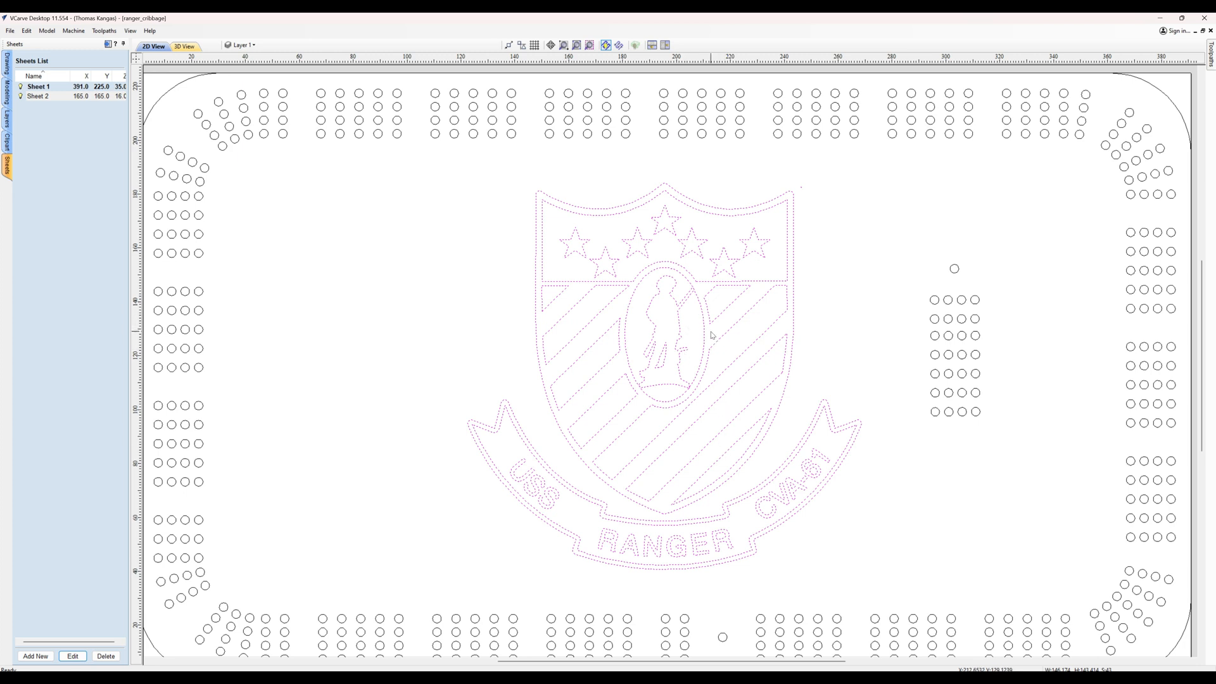
right_click(706, 352)
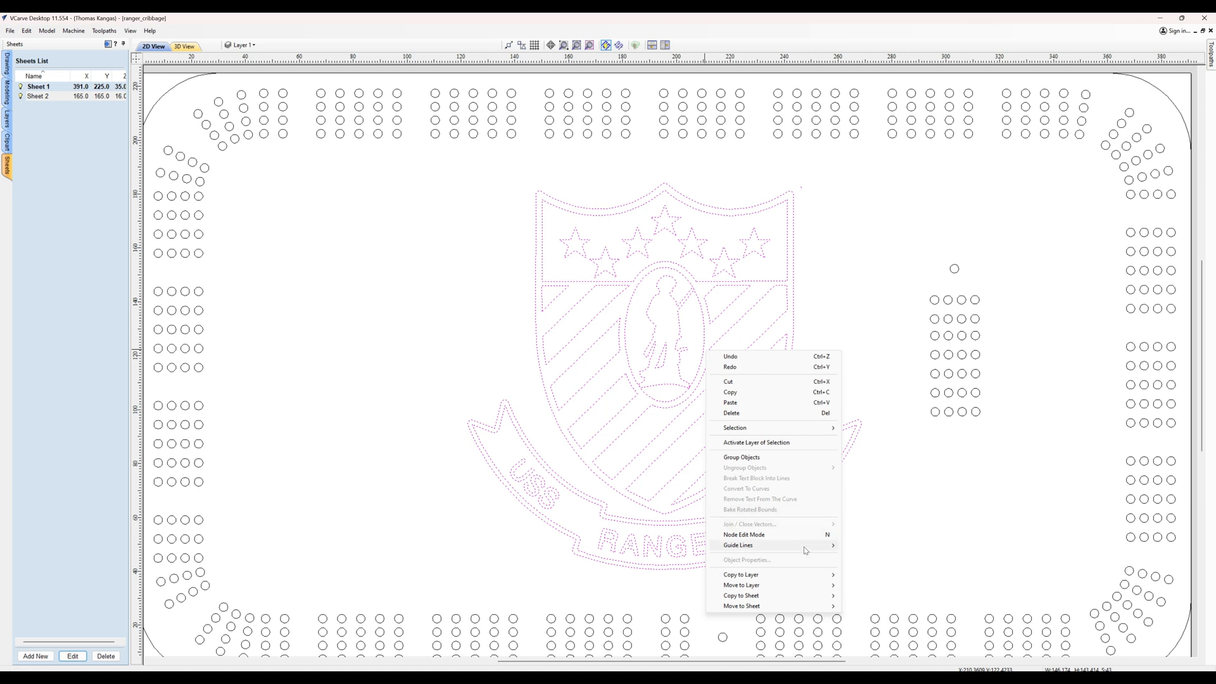
mouse_move(803, 599)
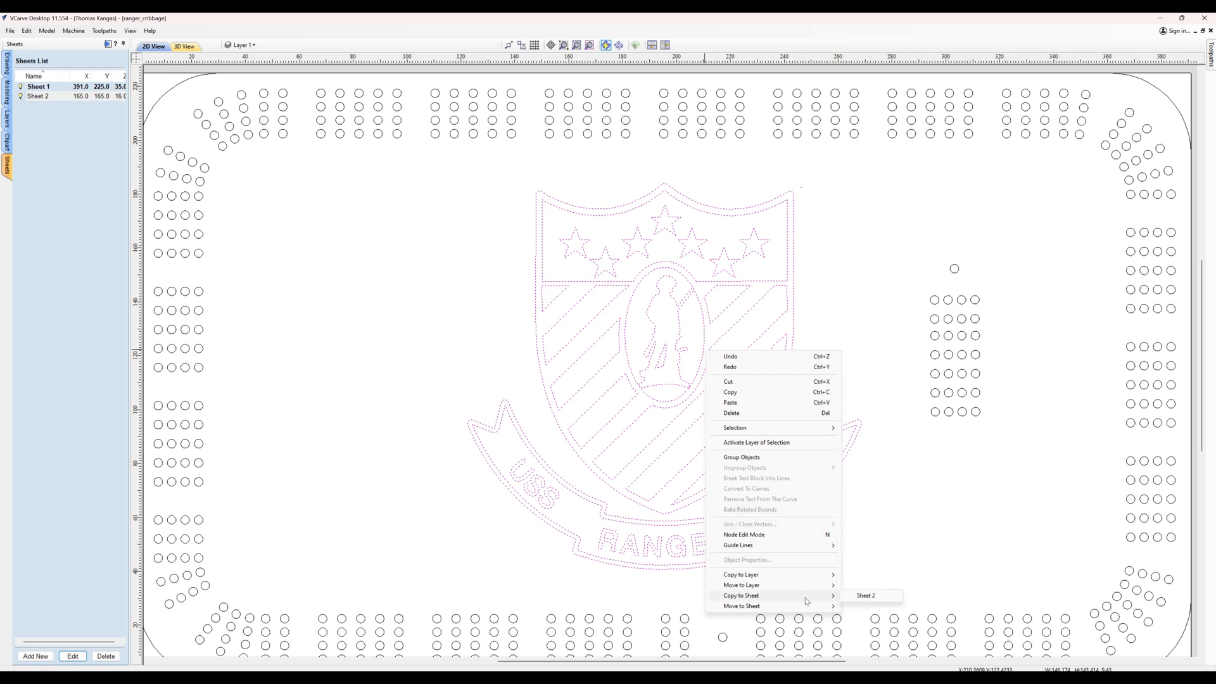
click(862, 598)
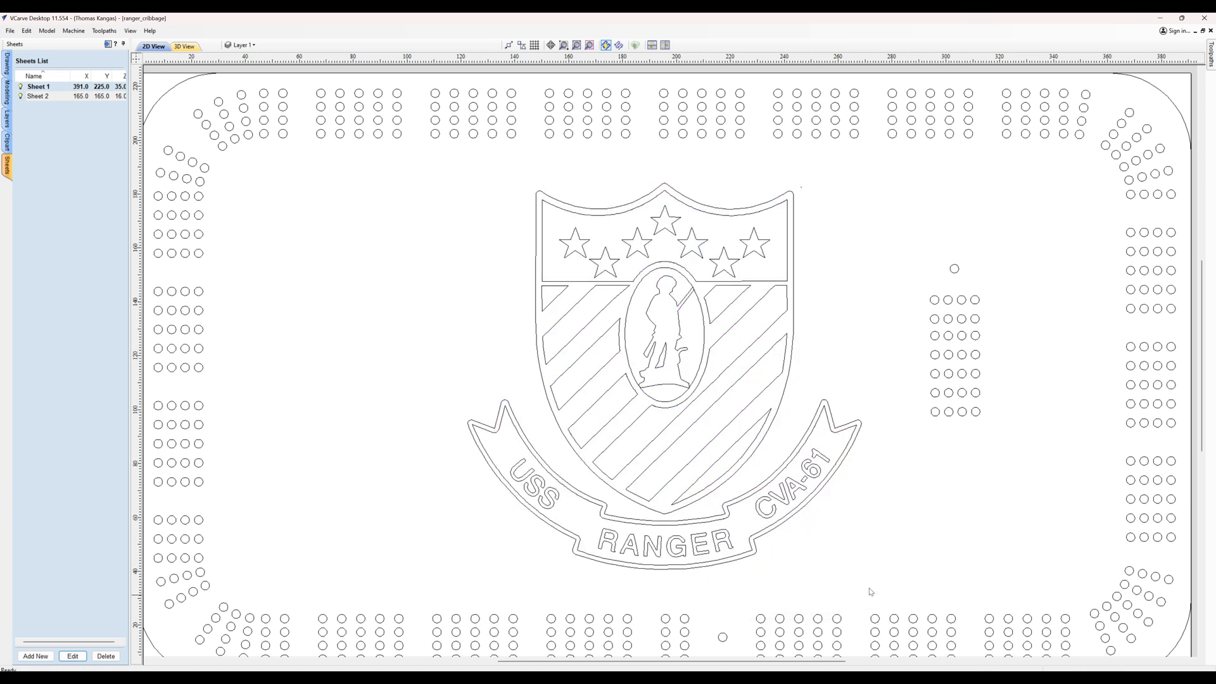
Make Sheet 2 active and mirror its entire copied crest to the right without keeping the original
scroll(902, 525, down, 2)
scroll(905, 523, down, 2)
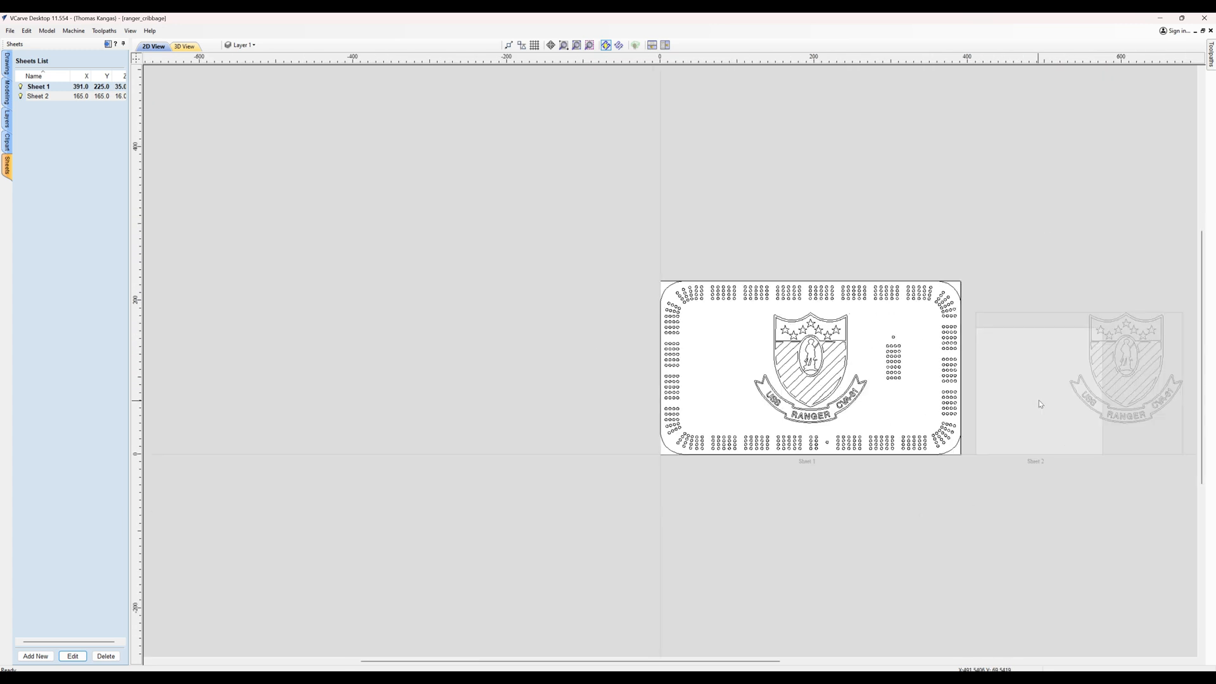
click(1042, 399)
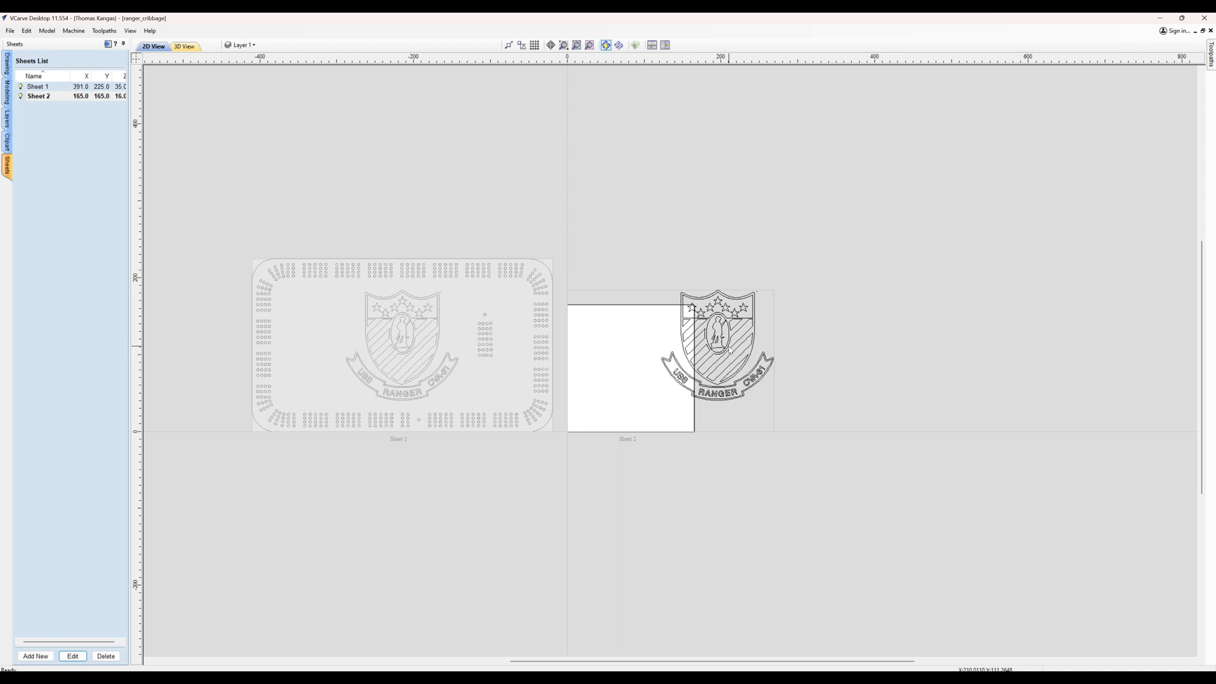
scroll(740, 323, up, 2)
scroll(739, 323, up, 1)
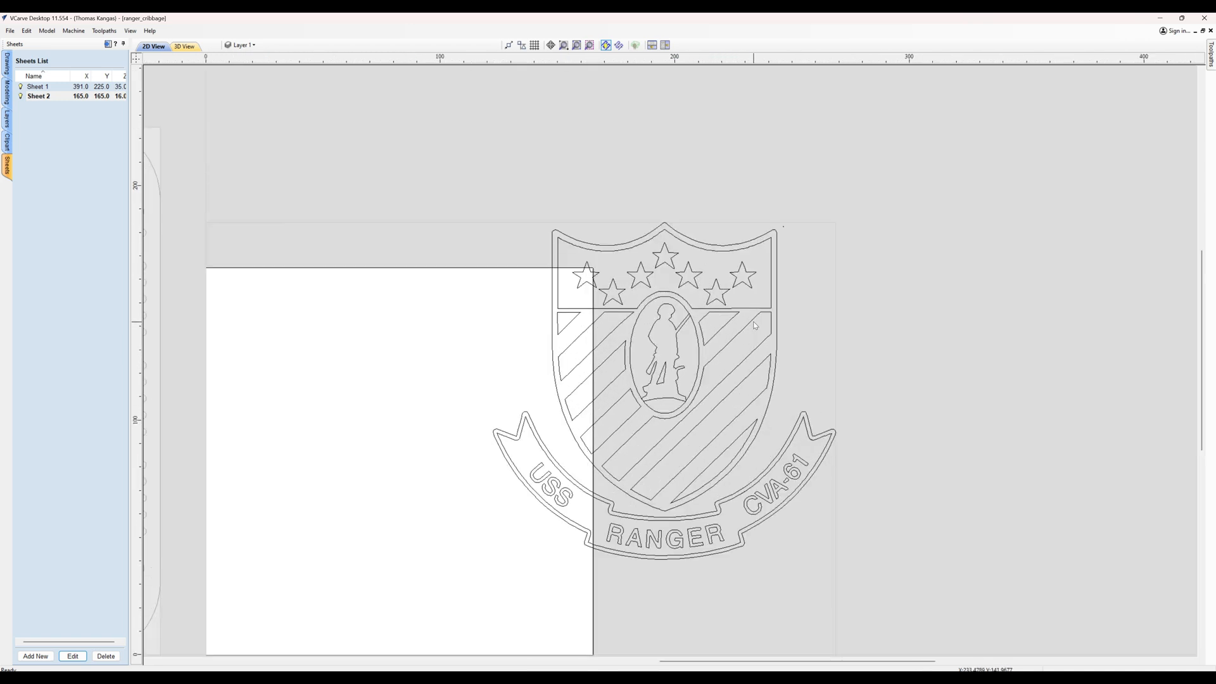
drag(475, 182, 865, 619)
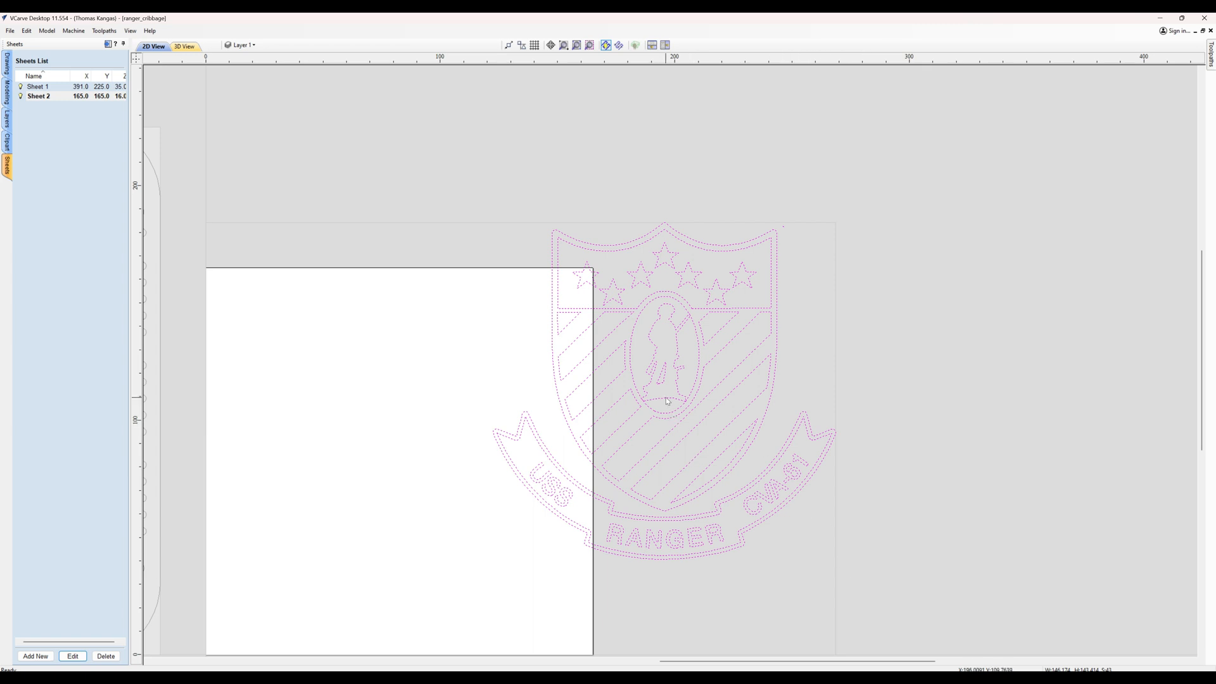
click(6, 67)
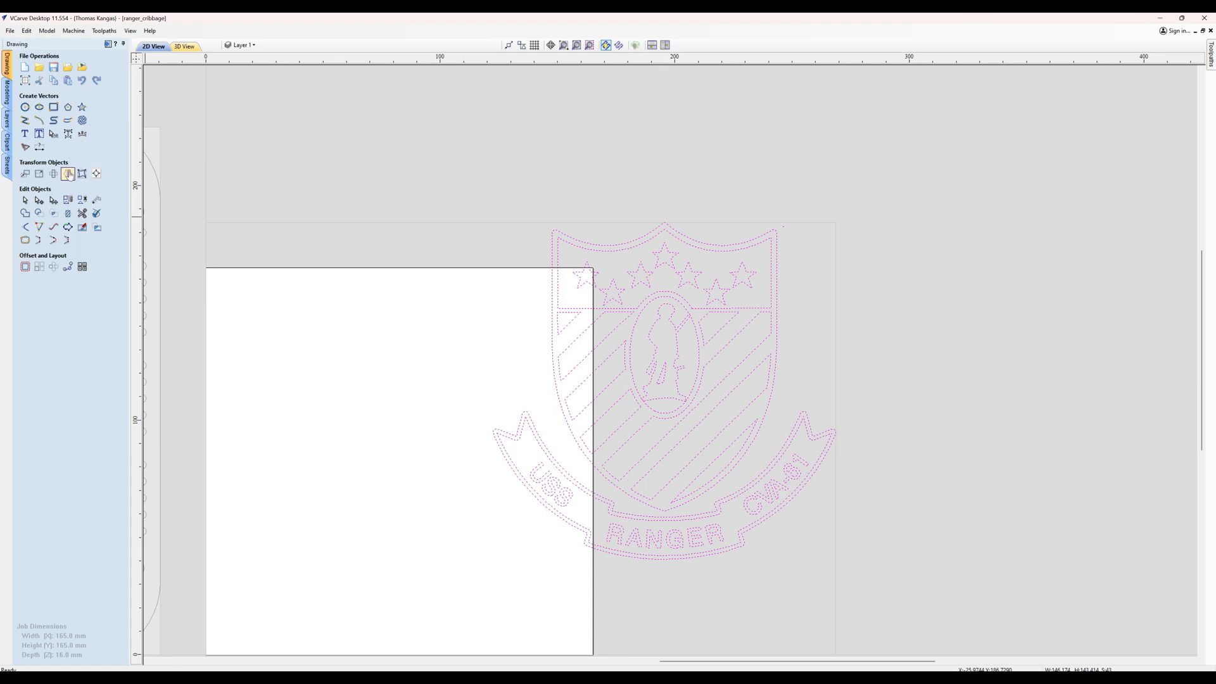
click(69, 175)
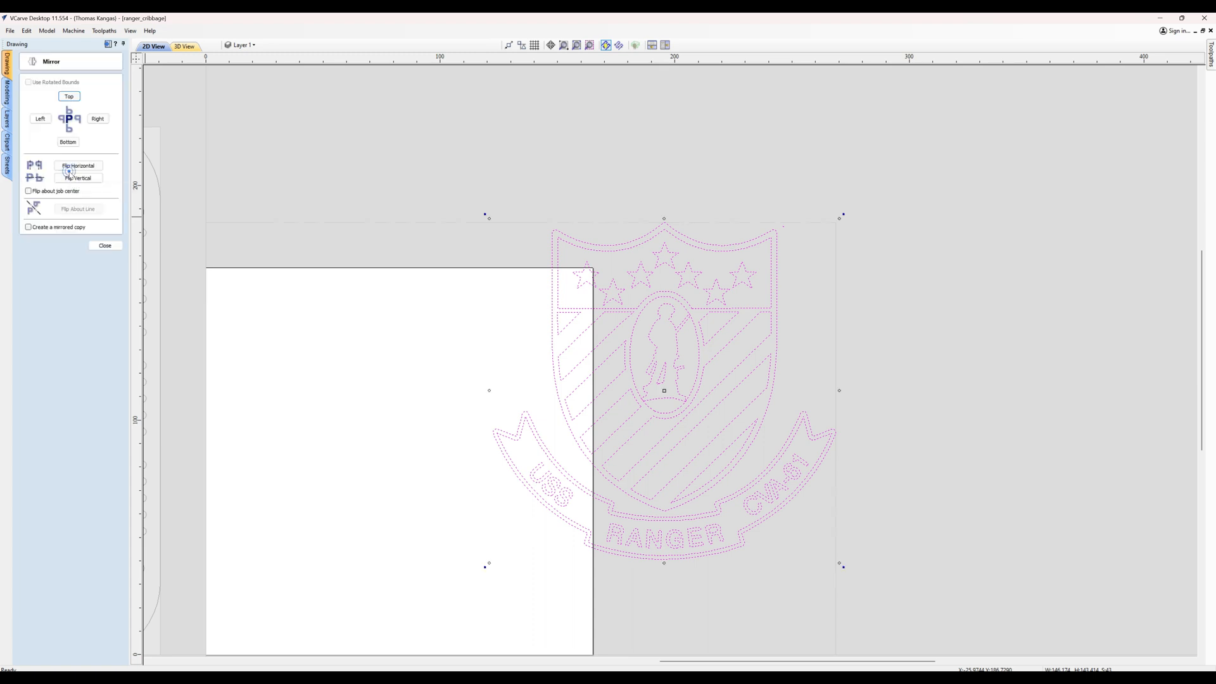
click(100, 121)
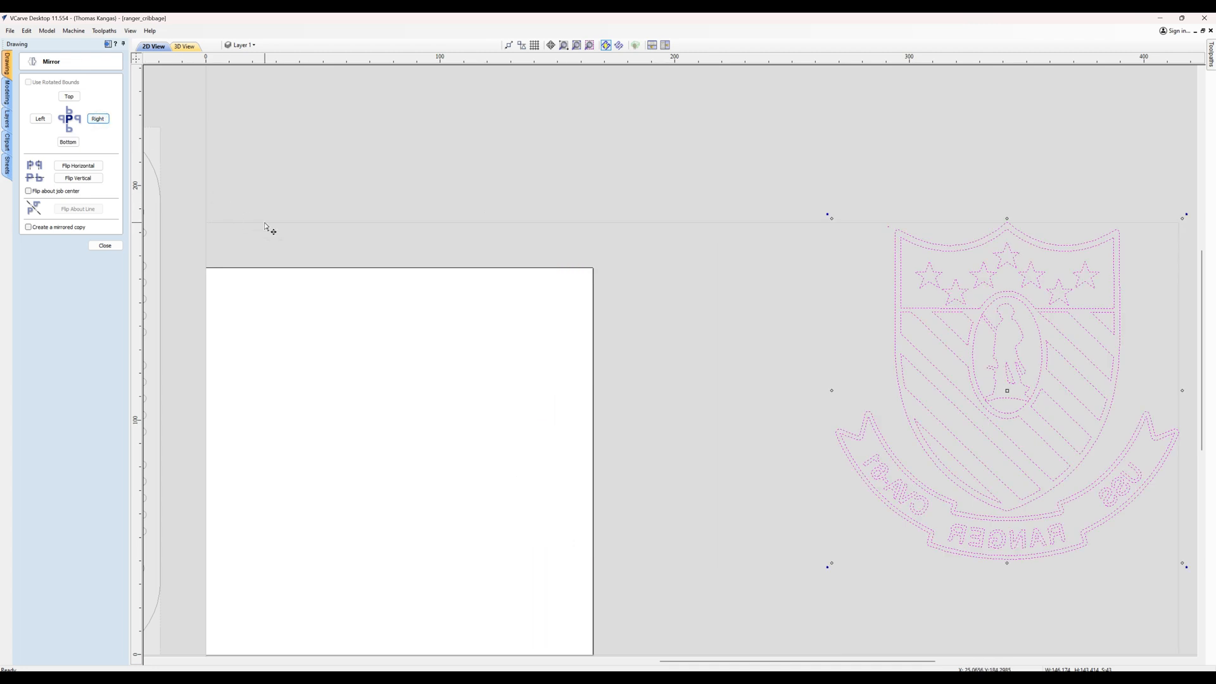
Center the mirrored crest on Sheet 2, then finish mirroring and deselect it
key(F9)
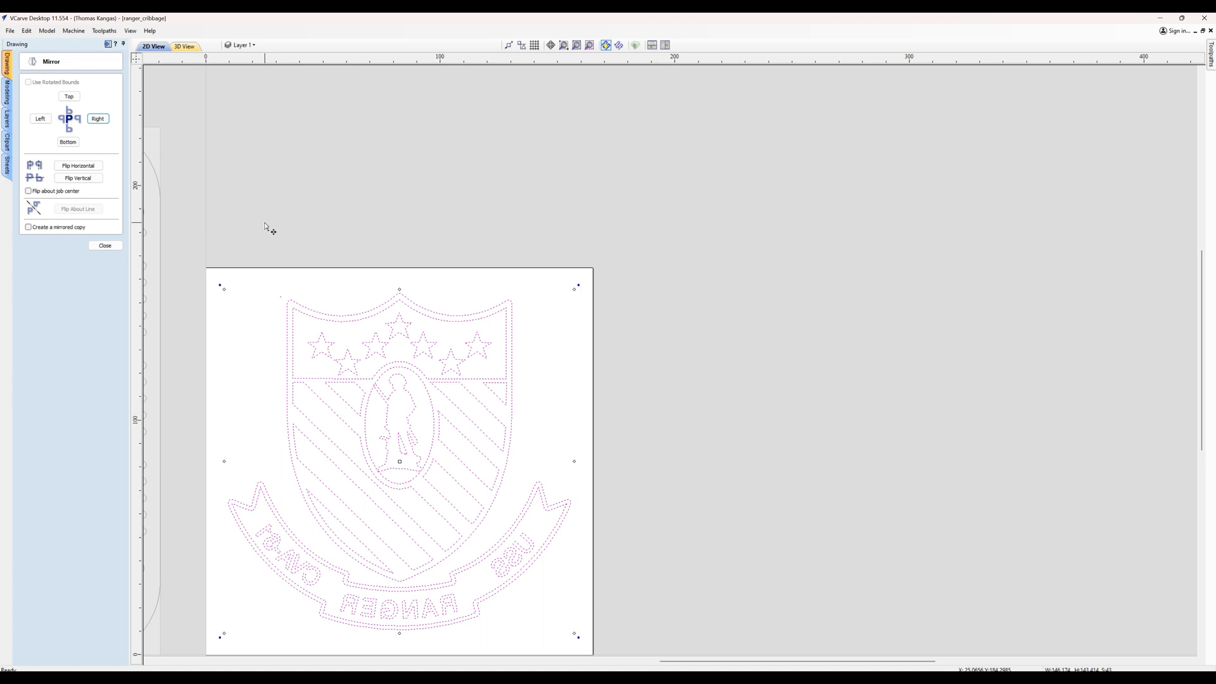
click(104, 246)
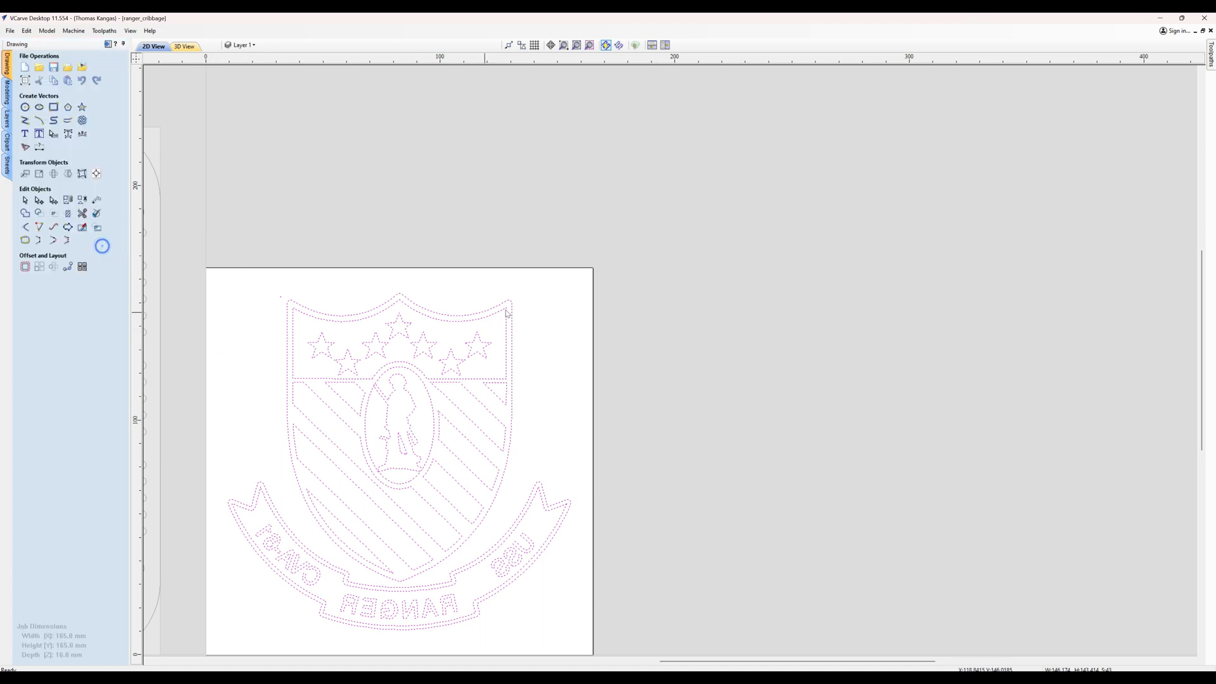
click(561, 344)
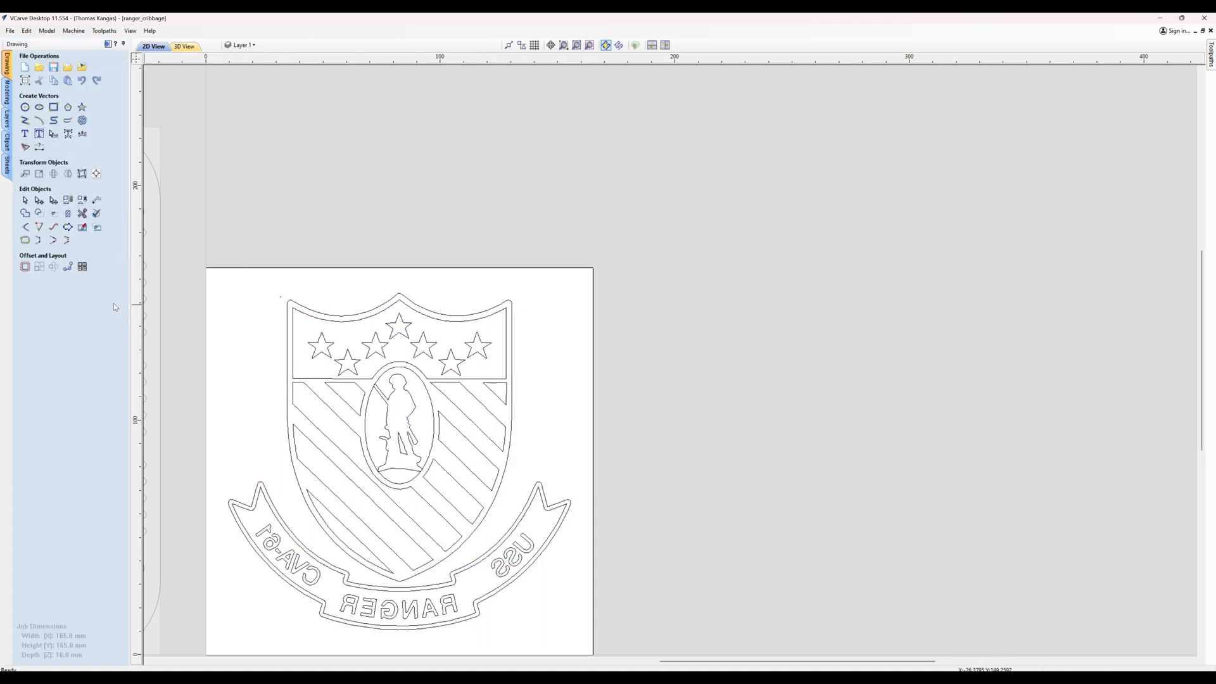
Offset the mirrored crest outwards by 10 mm to create an outline around it on Sheet 2, continuing despite possible overlaps
scroll(526, 304, down, 2)
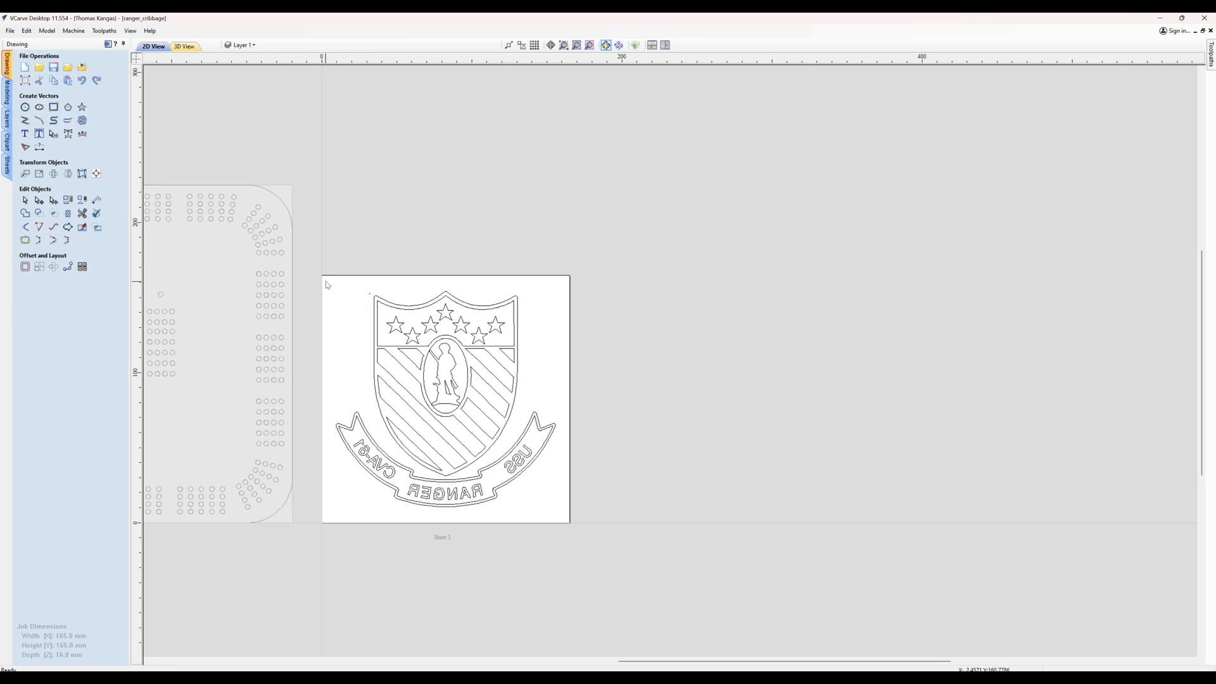
drag(318, 277, 573, 538)
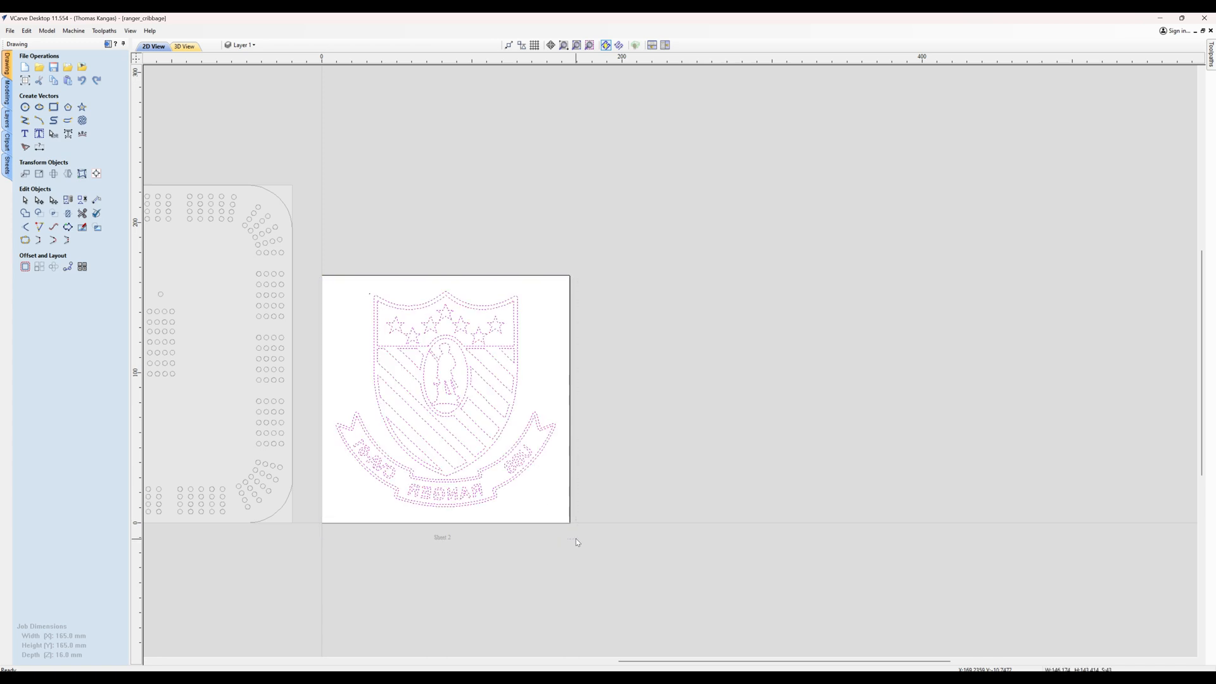
click(25, 266)
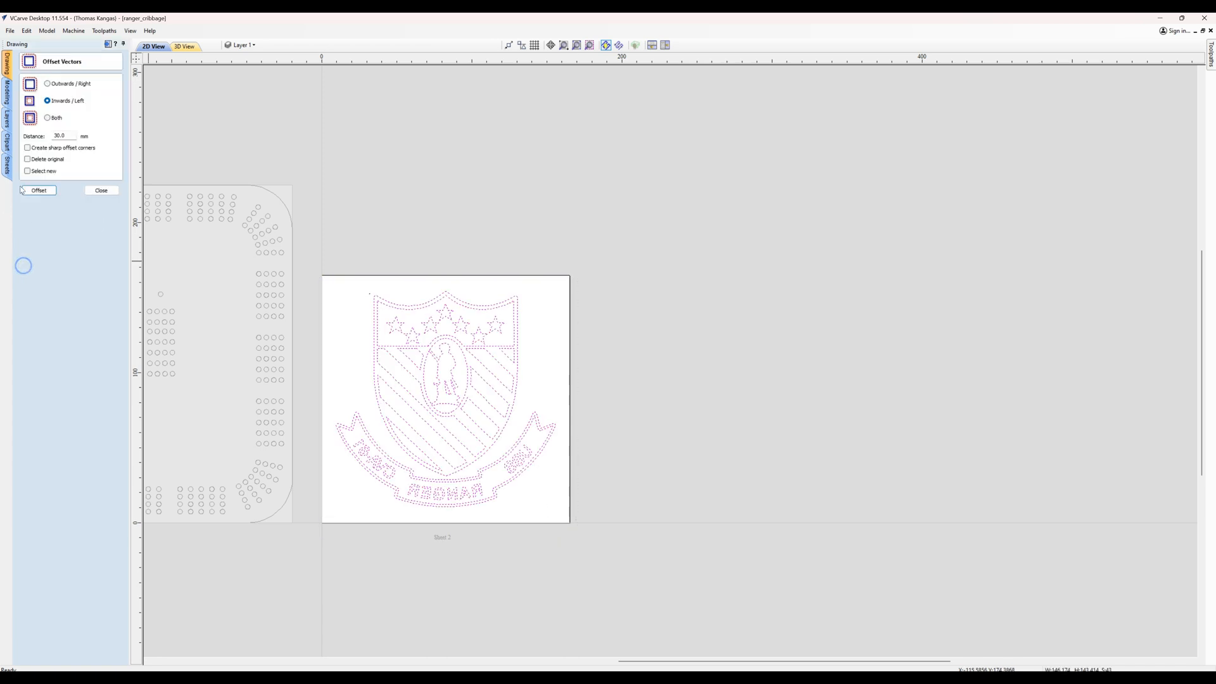
double_click(67, 135)
text(10)
click(48, 83)
click(41, 192)
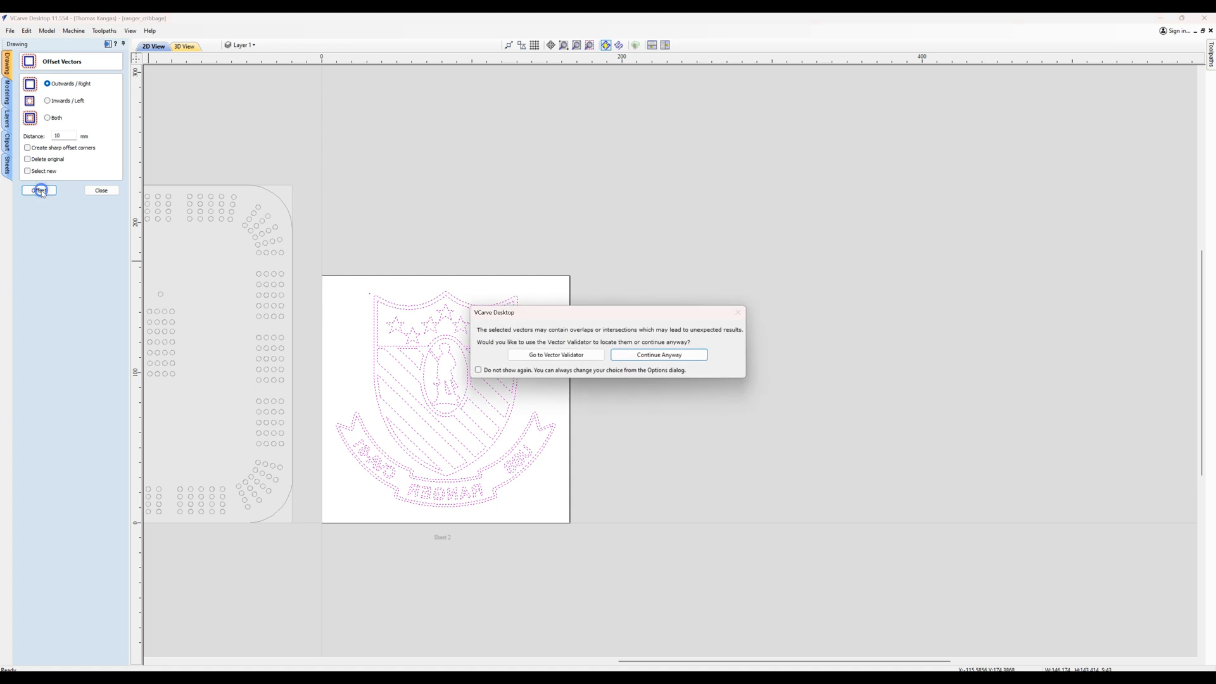
click(676, 355)
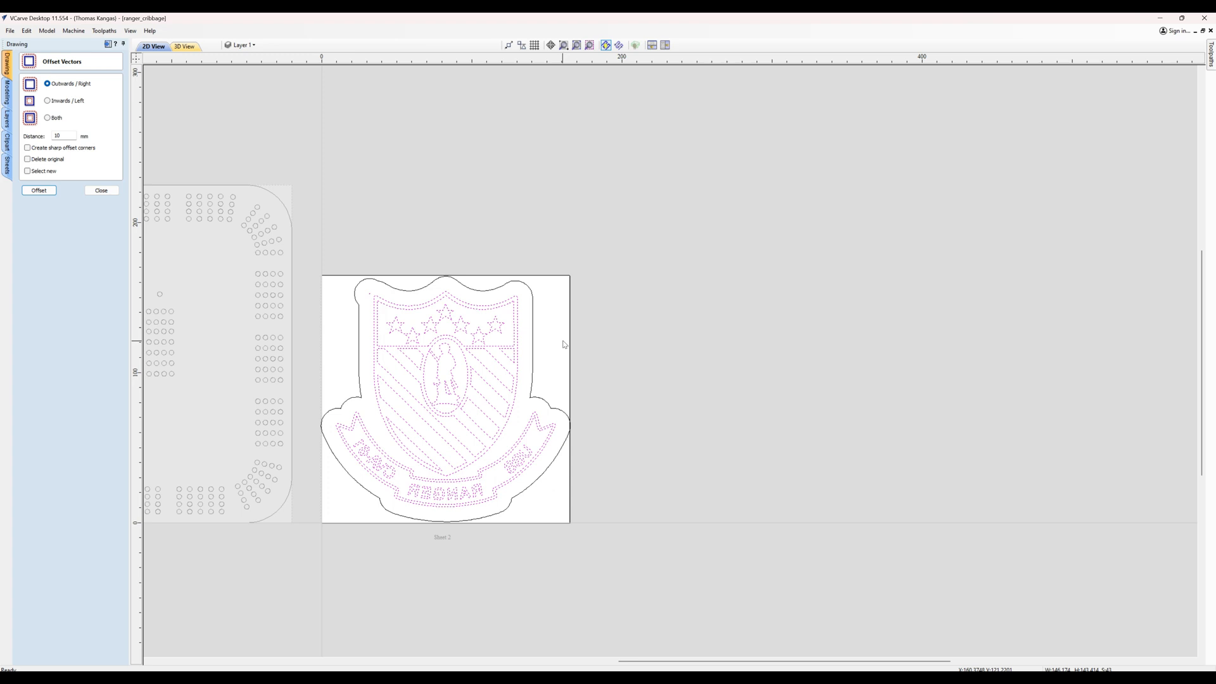
Calculate a V-Carve toolpath named Pocket for the crest on Sheet 1, accepting the SPETOOL W01005 engraving tool settings
double_click(228, 331)
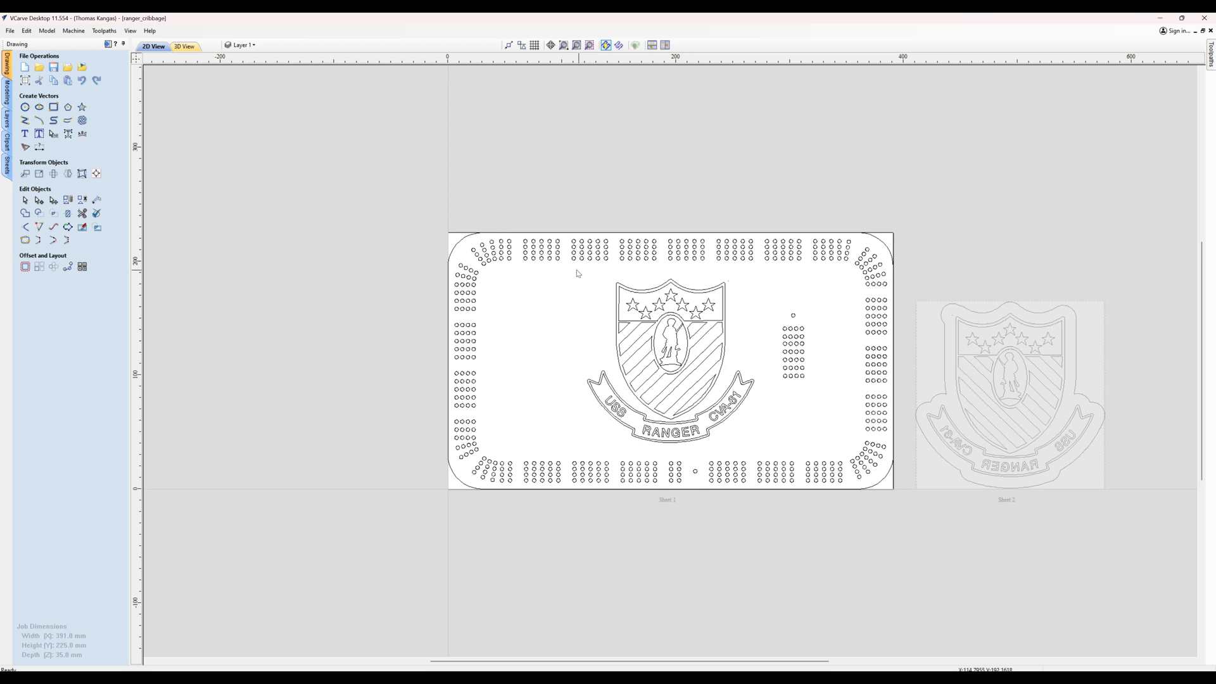
drag(577, 268, 772, 456)
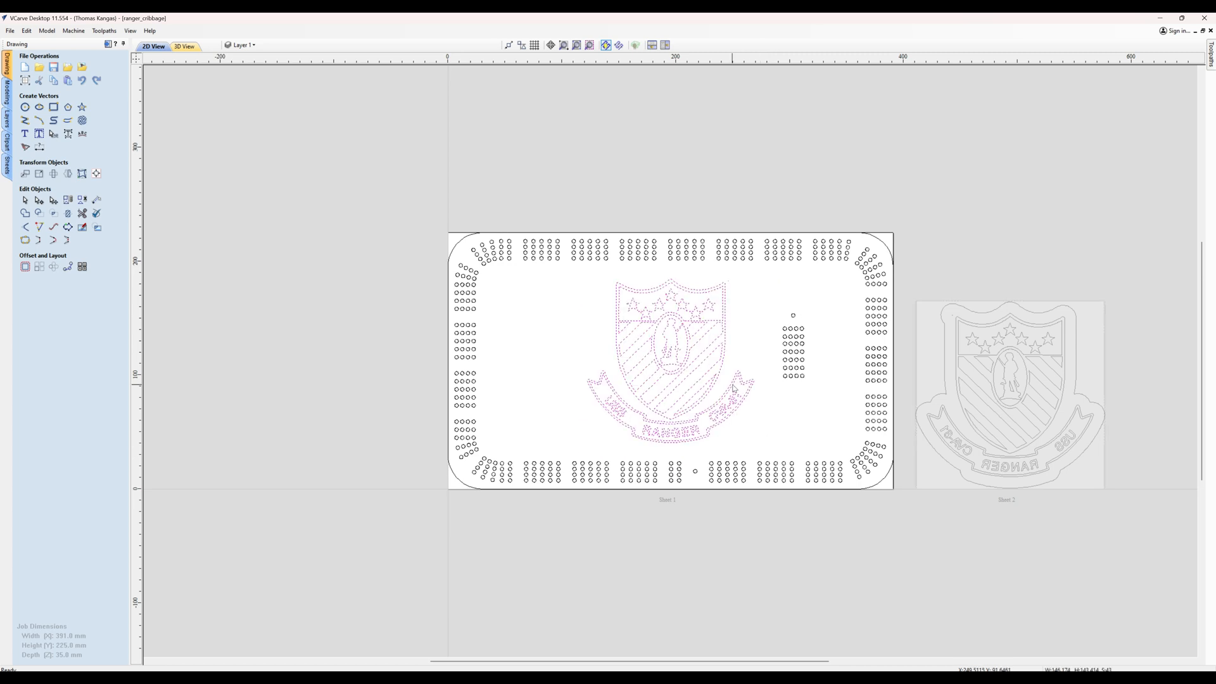
click(108, 44)
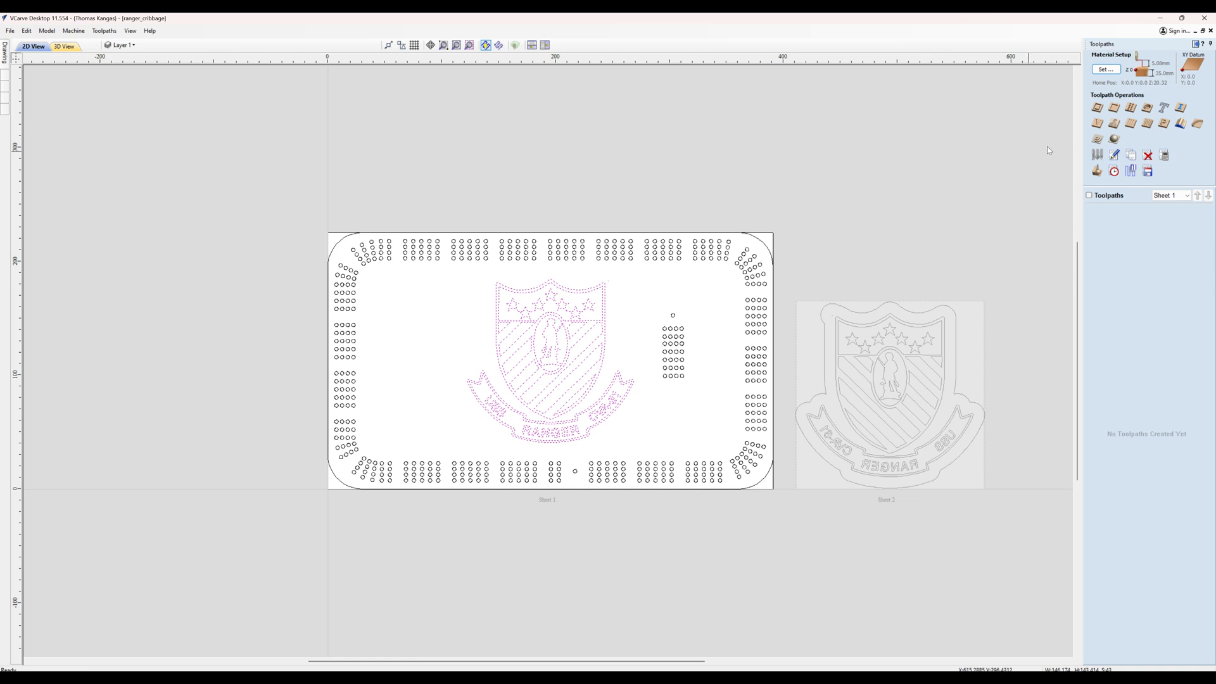
click(1097, 123)
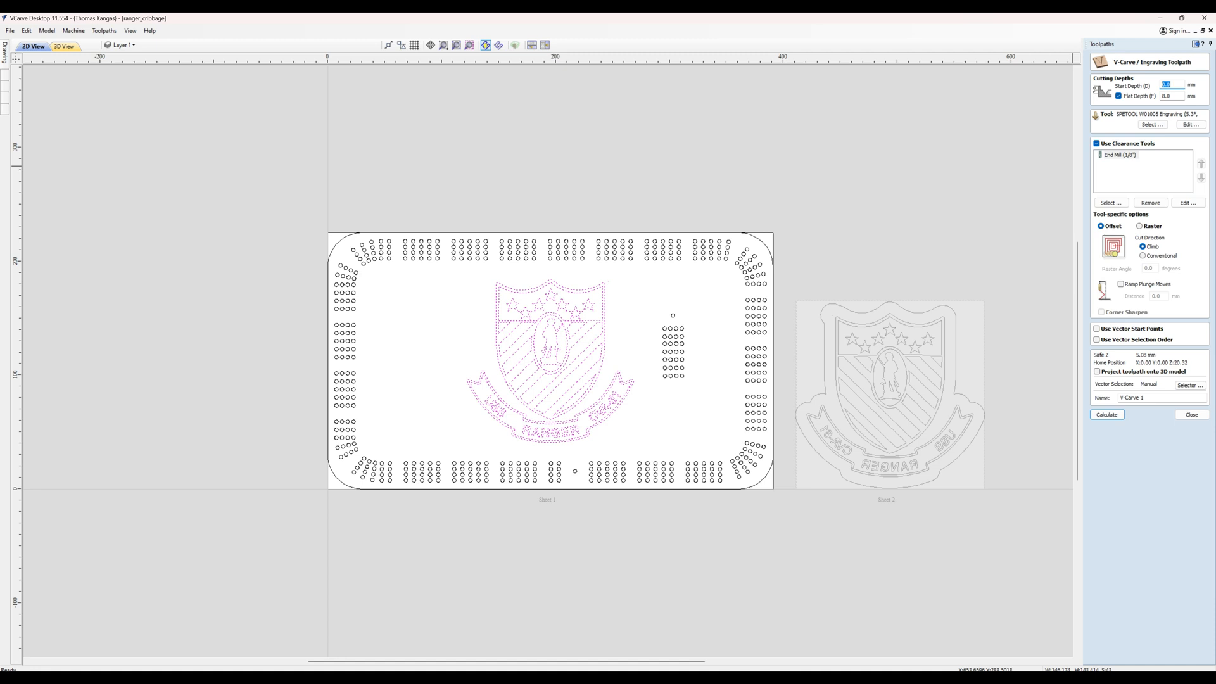
click(1195, 125)
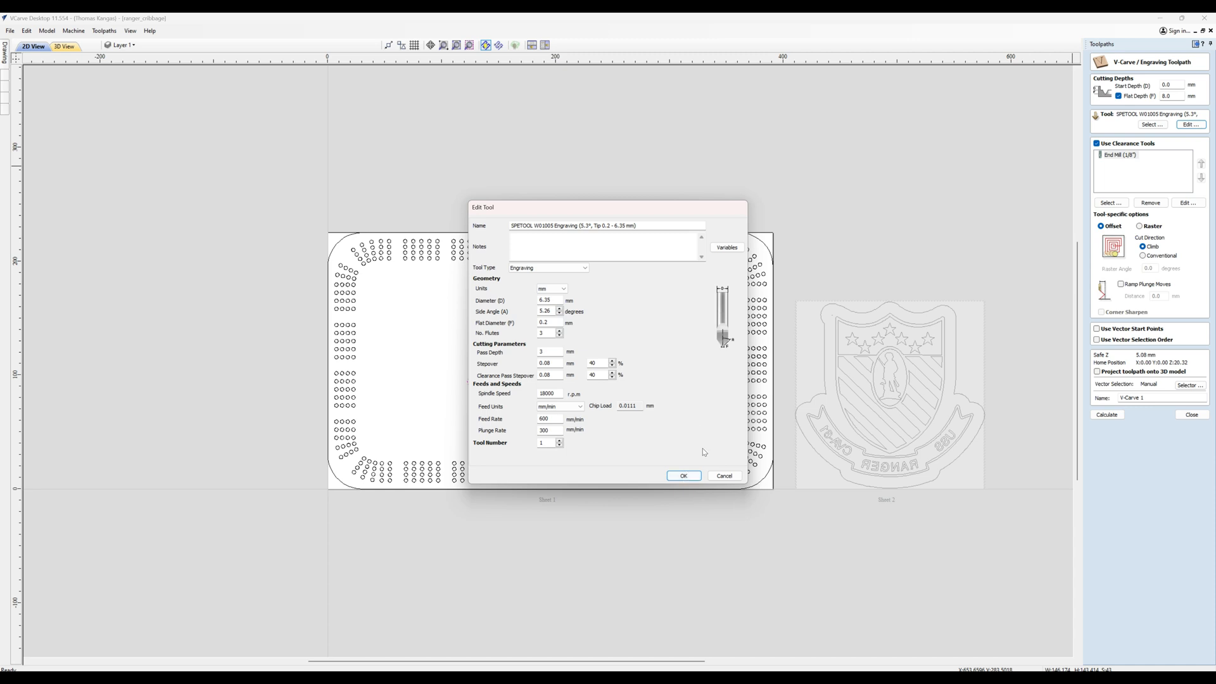
click(690, 476)
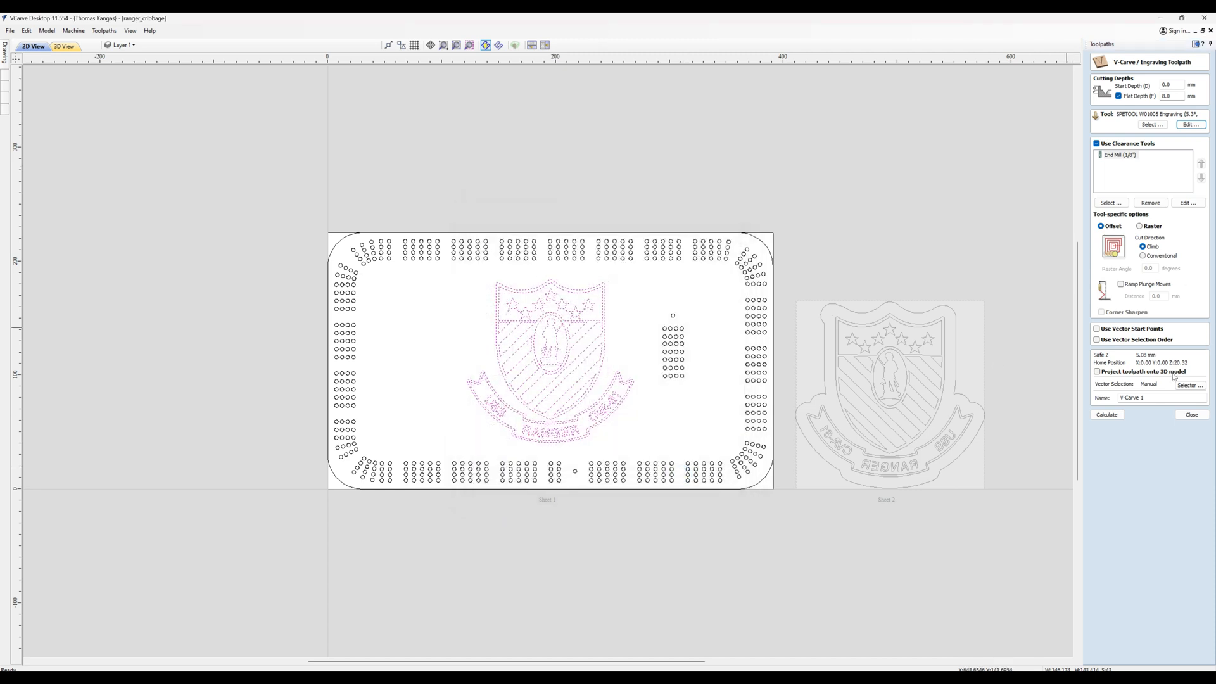
click(1155, 397)
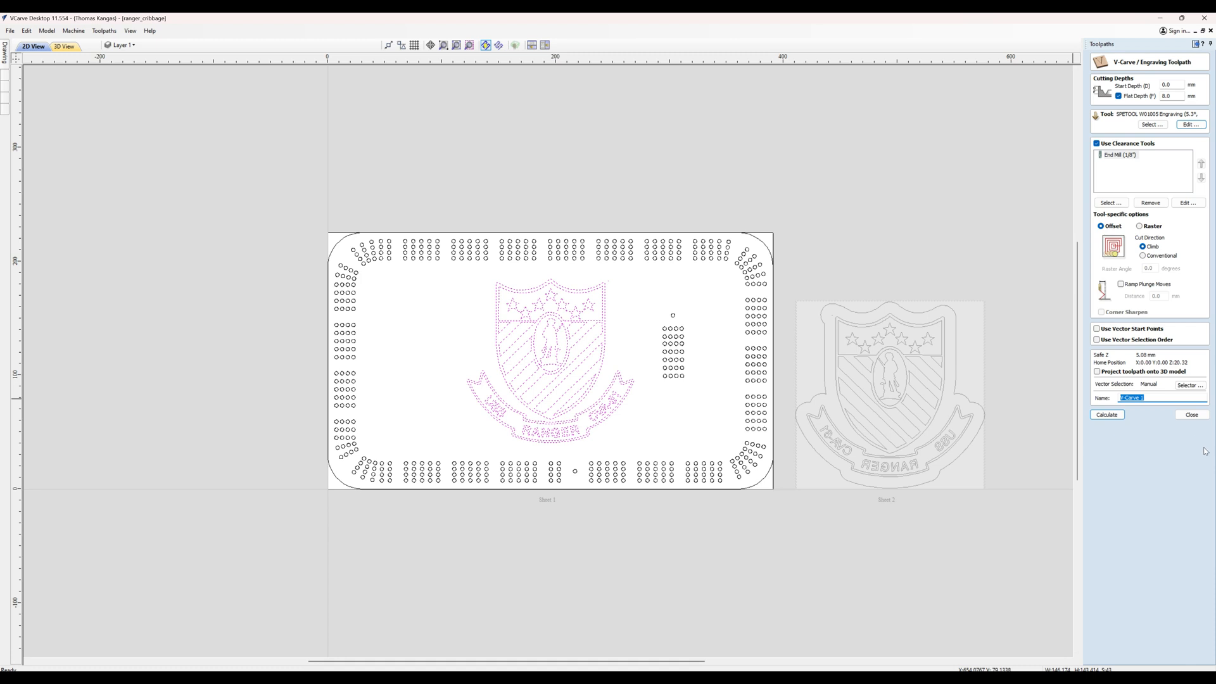
text(Pocket)
click(1105, 415)
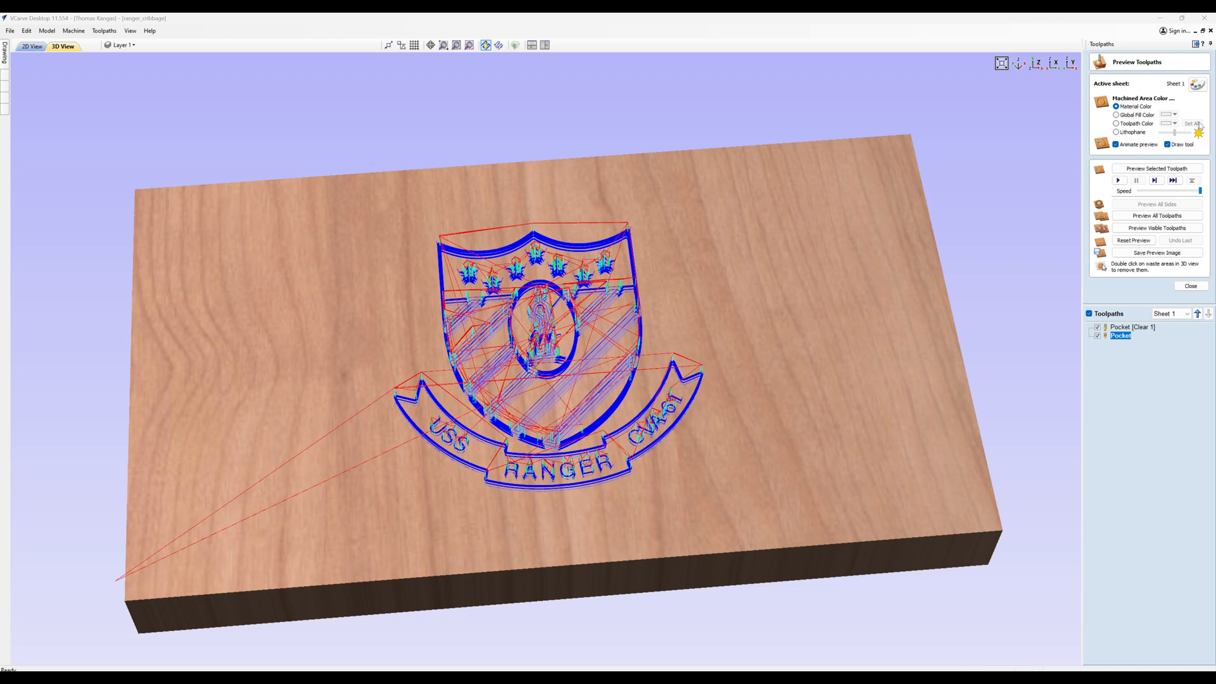
Set the Pocket toolpath's preview color to dark brown and select the Pocket [Clear 1] toolpath
click(1116, 125)
click(1174, 124)
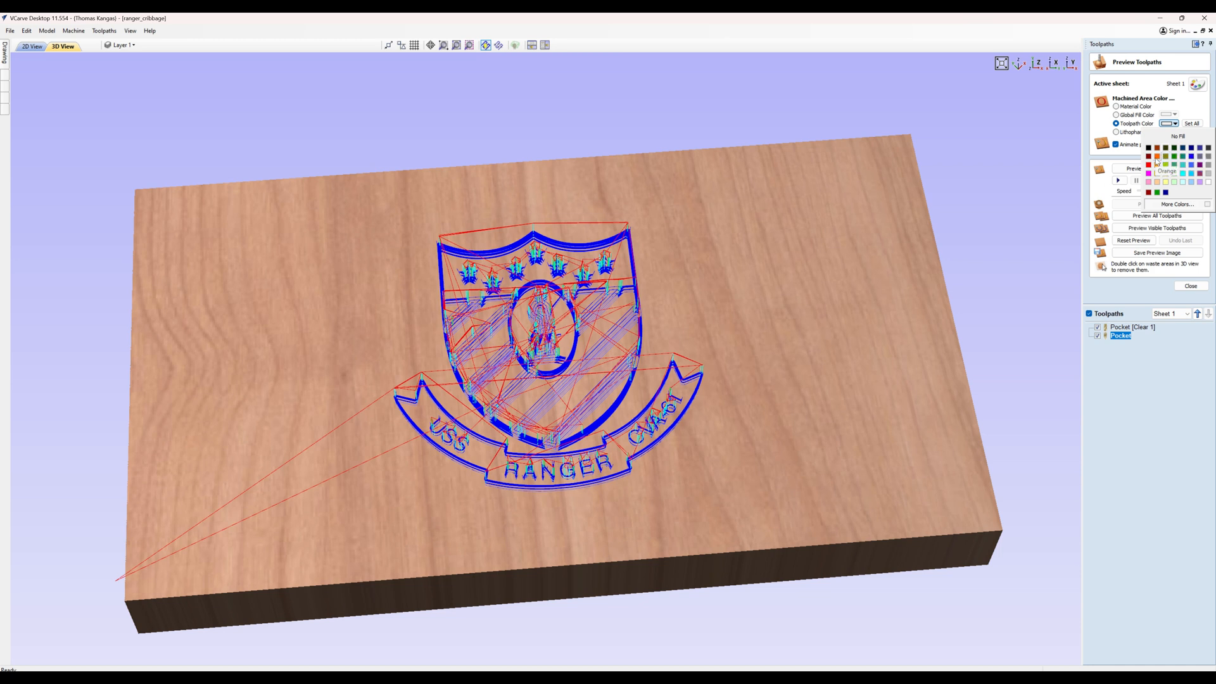
click(1178, 204)
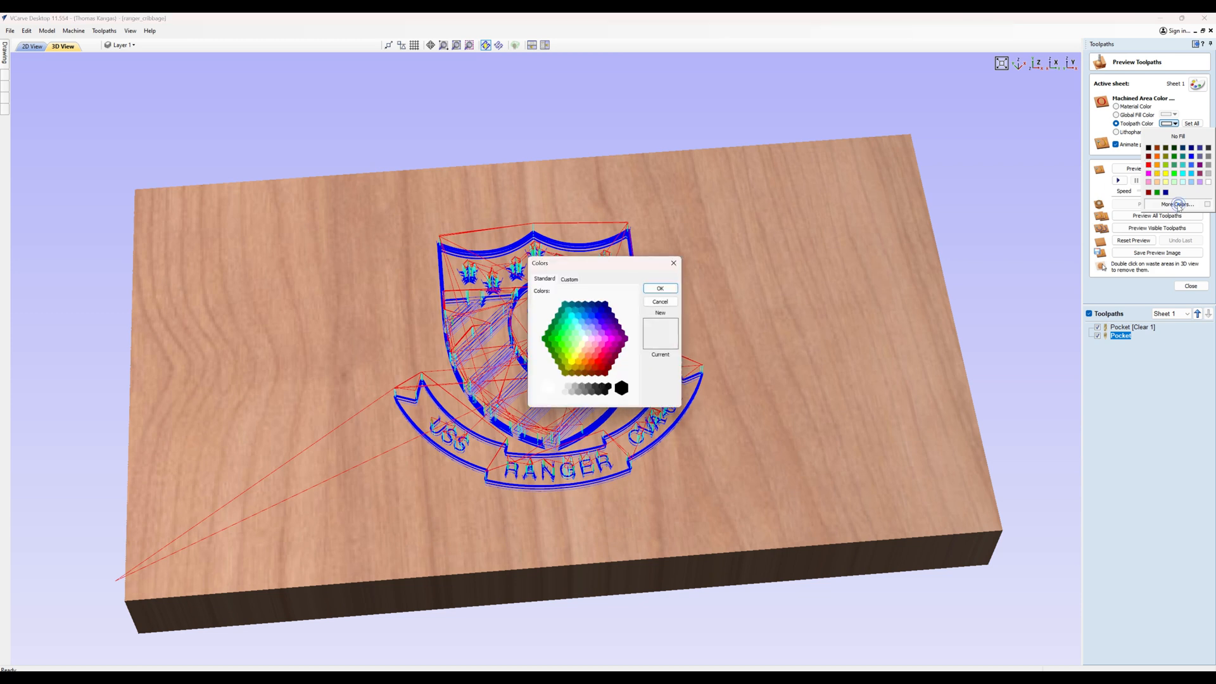
click(578, 373)
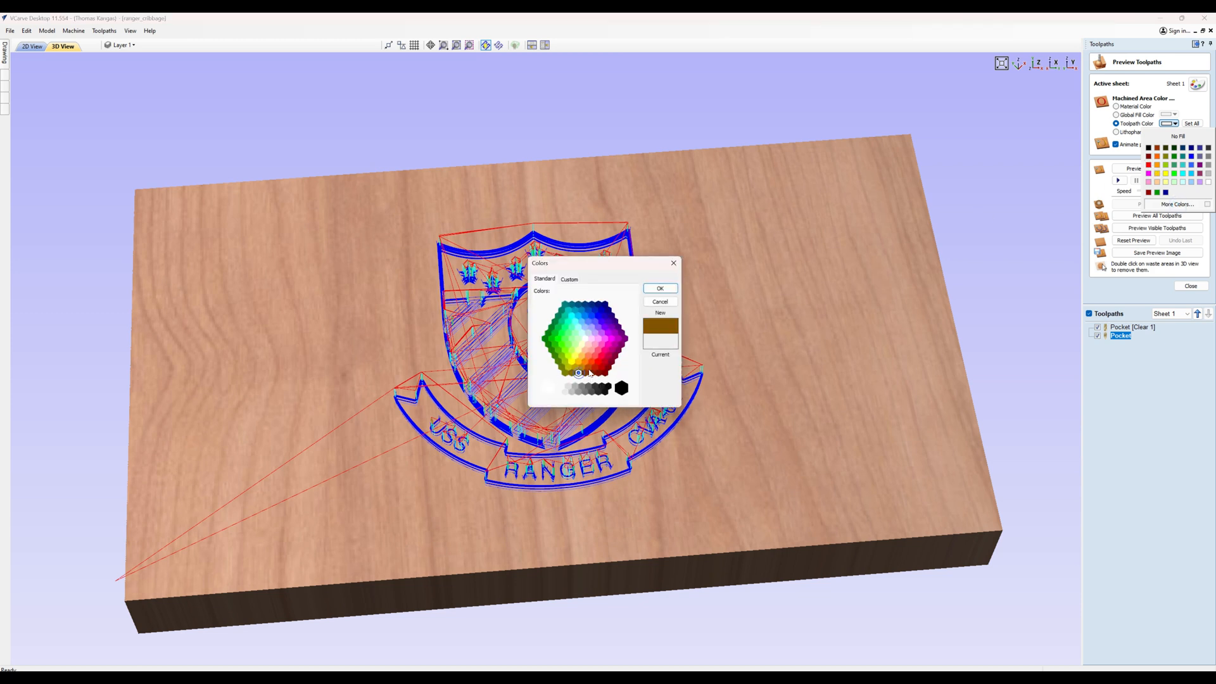
click(660, 288)
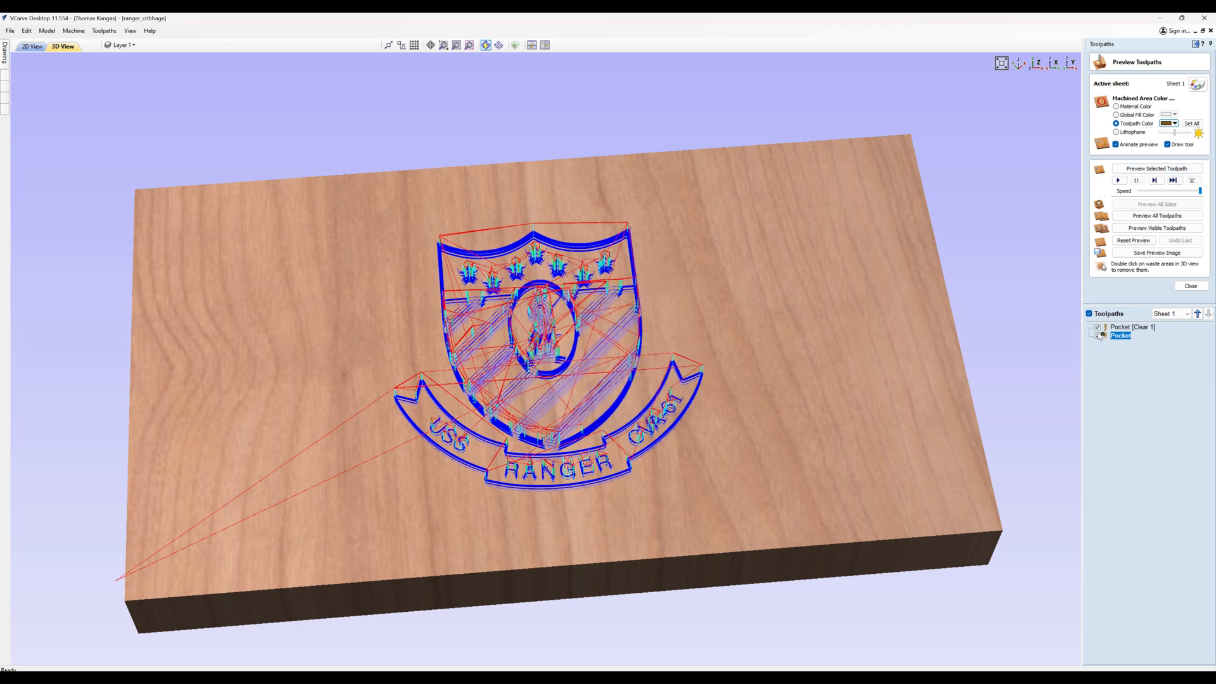
click(1116, 327)
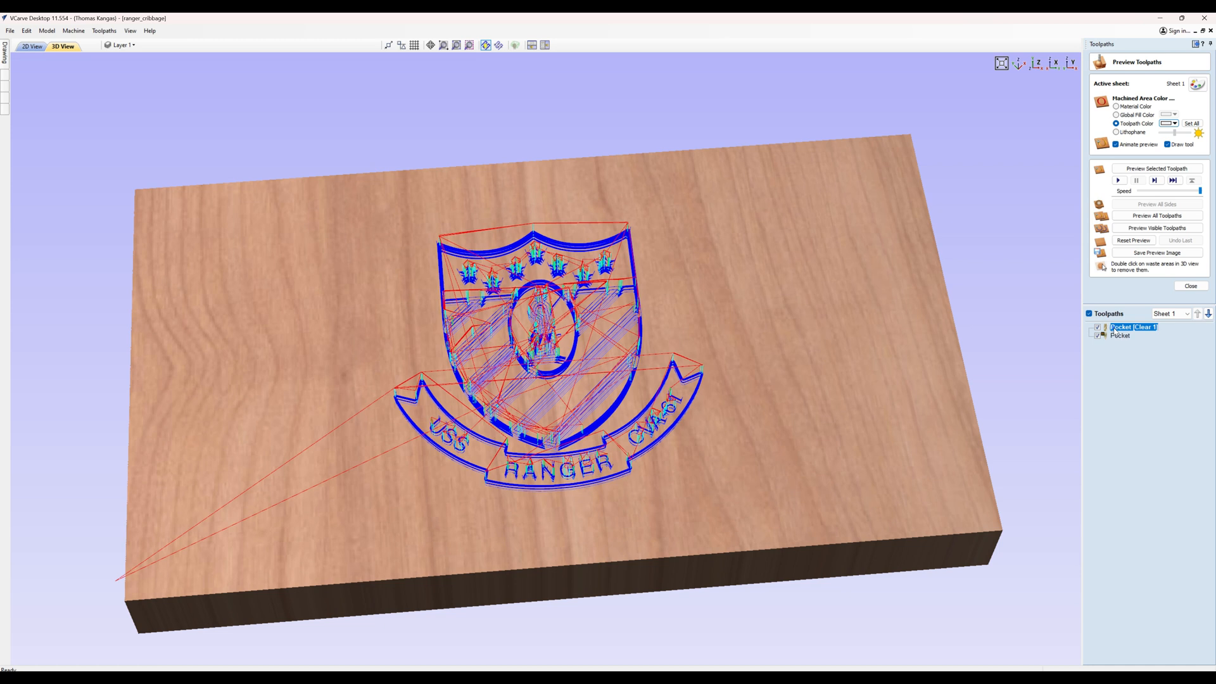
Give the Pocket [Clear 1] toolpath a brown preview color and preview all Sheet 1 toolpaths to inspect the carved crest pocket
click(1174, 124)
click(1174, 190)
click(1131, 217)
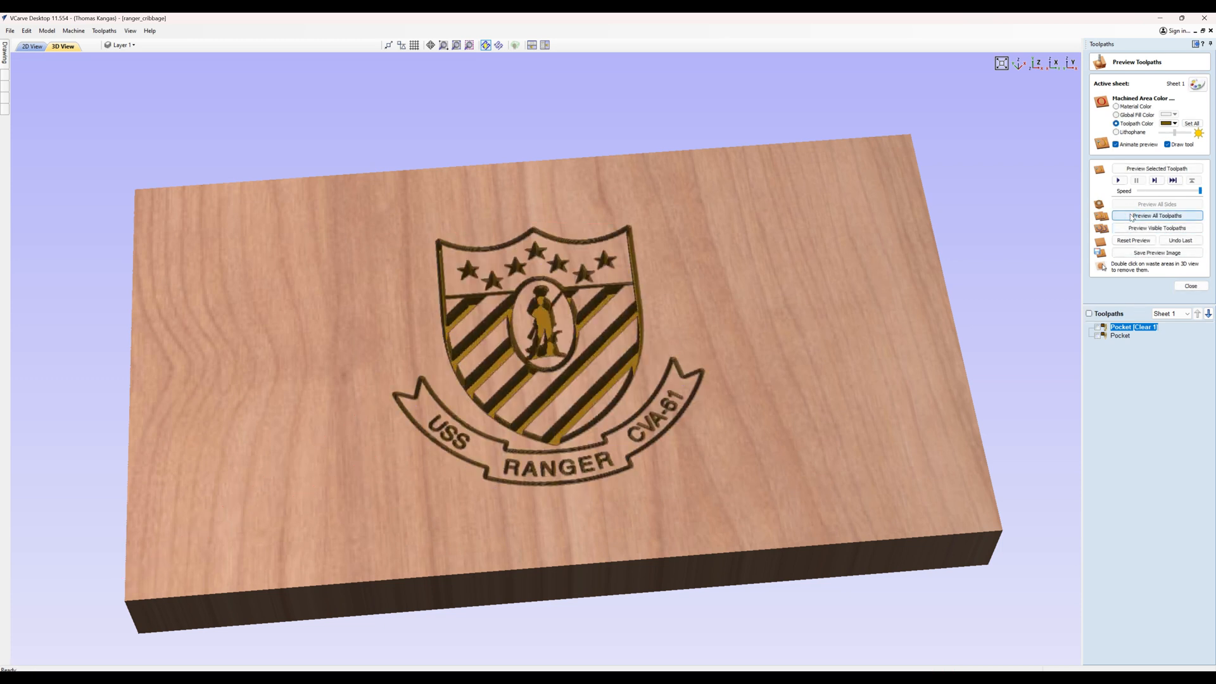
drag(834, 324, 632, 389)
drag(763, 332, 770, 341)
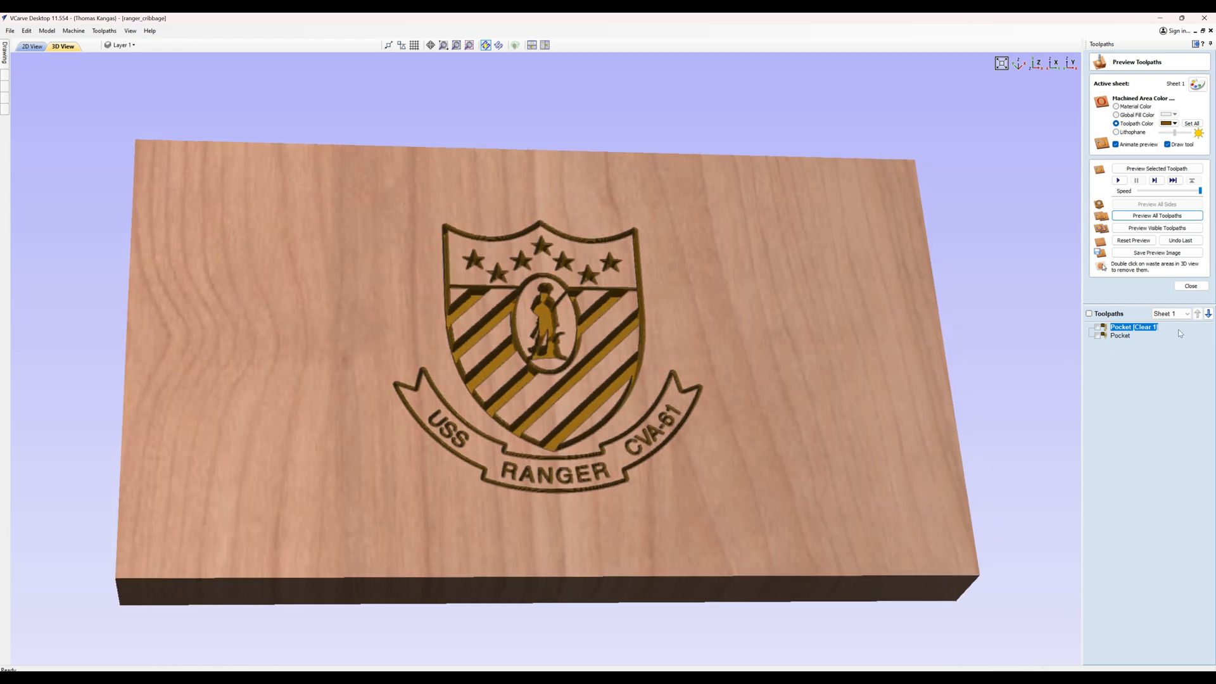
click(1190, 286)
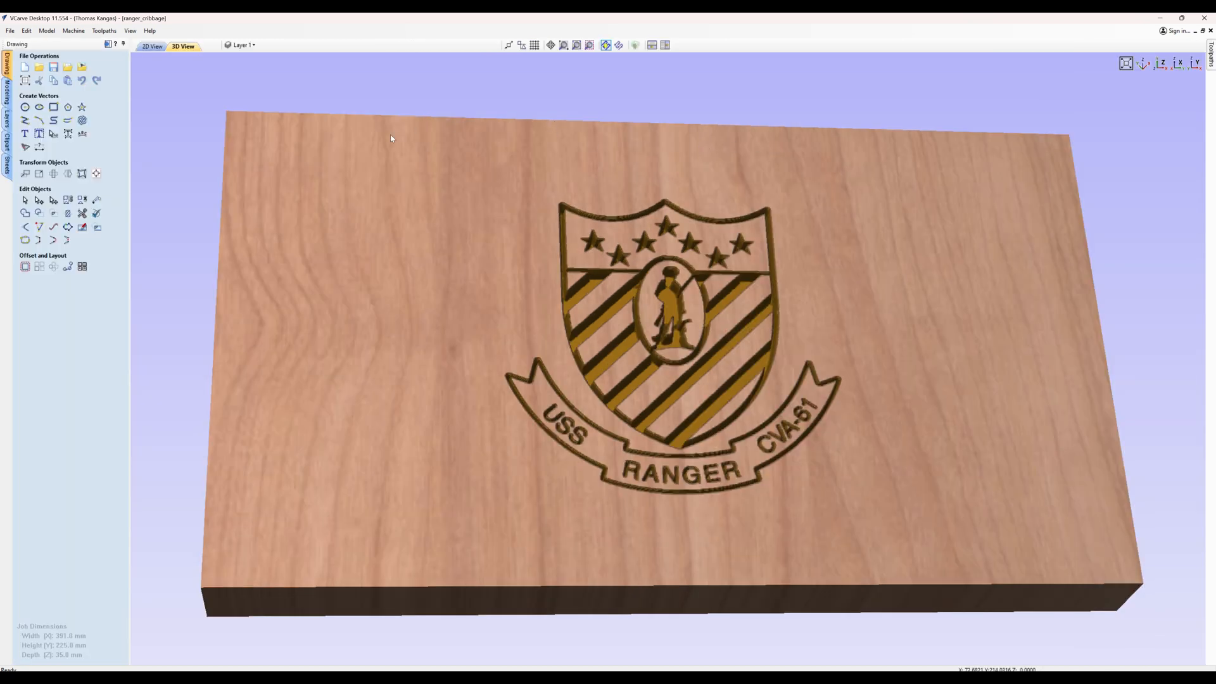
Calculate a V-Carve toolpath named Plug2 for the mirrored crest and outline on Sheet 2, with 7.5 mm start depth and 1.5 mm flat depth
click(152, 47)
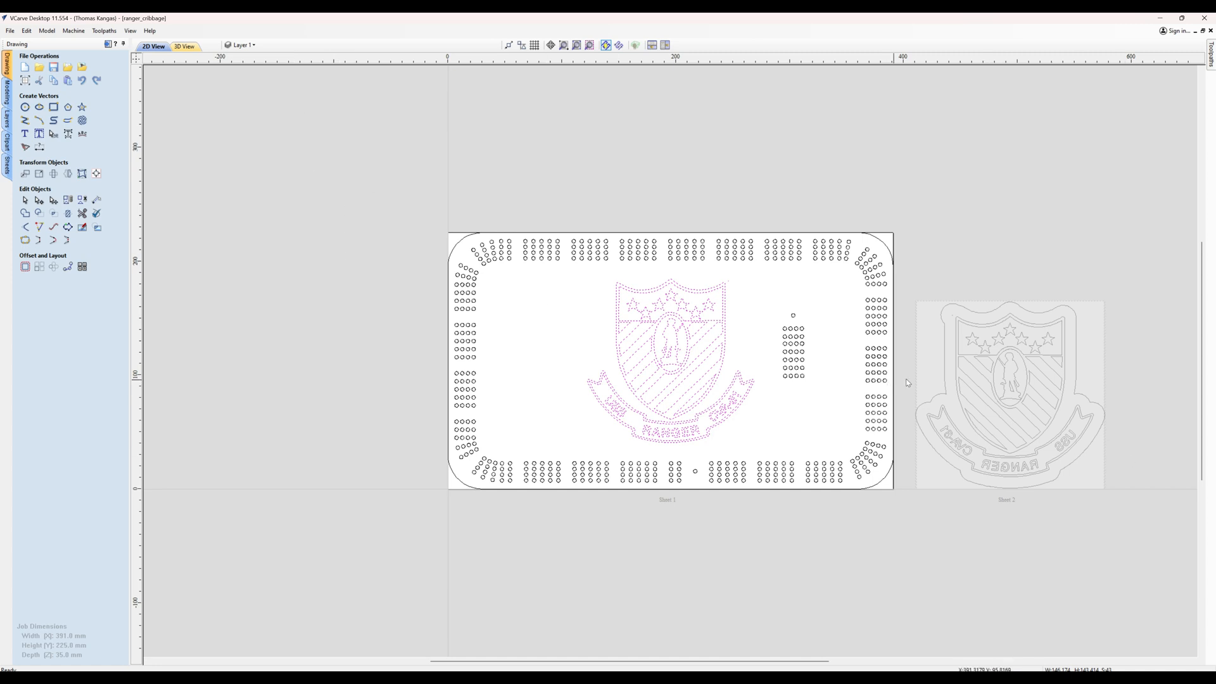
click(937, 372)
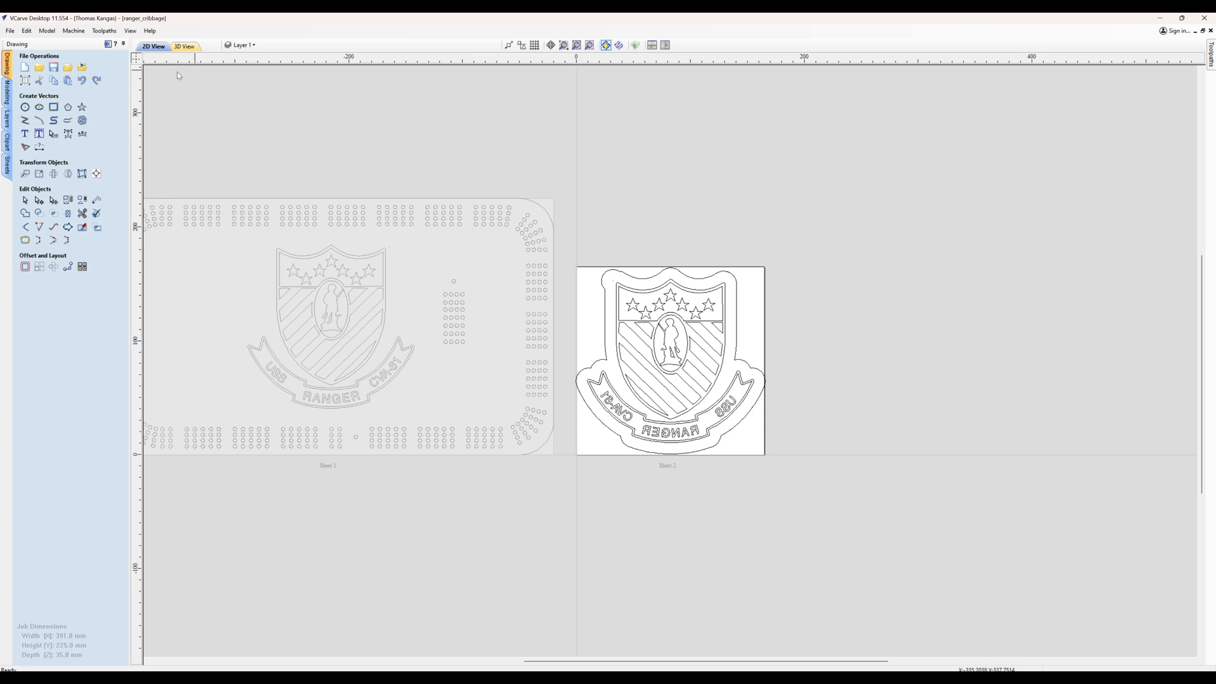
click(108, 44)
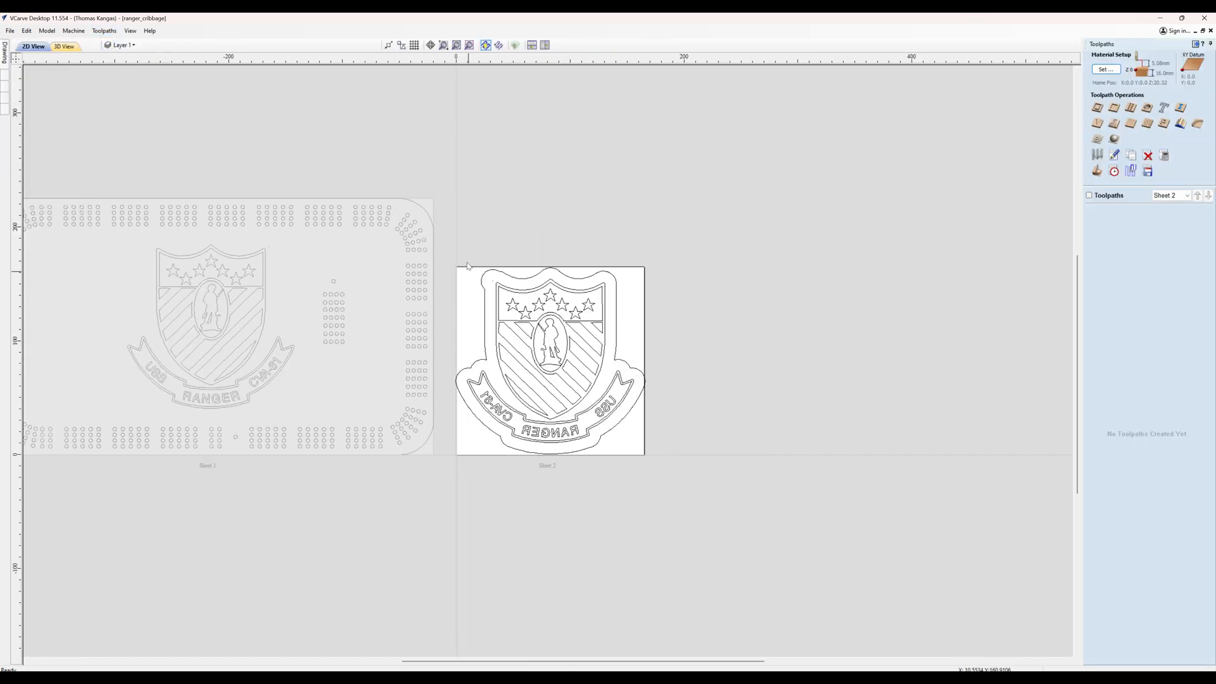
drag(446, 252, 652, 465)
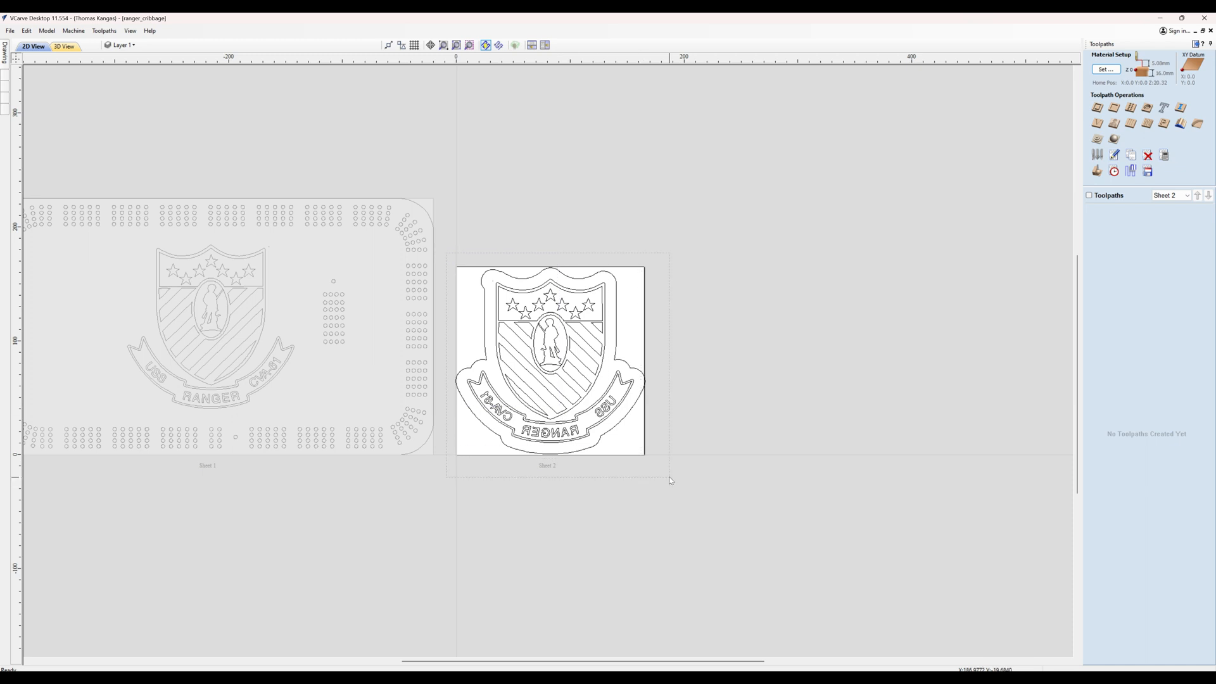
click(1098, 123)
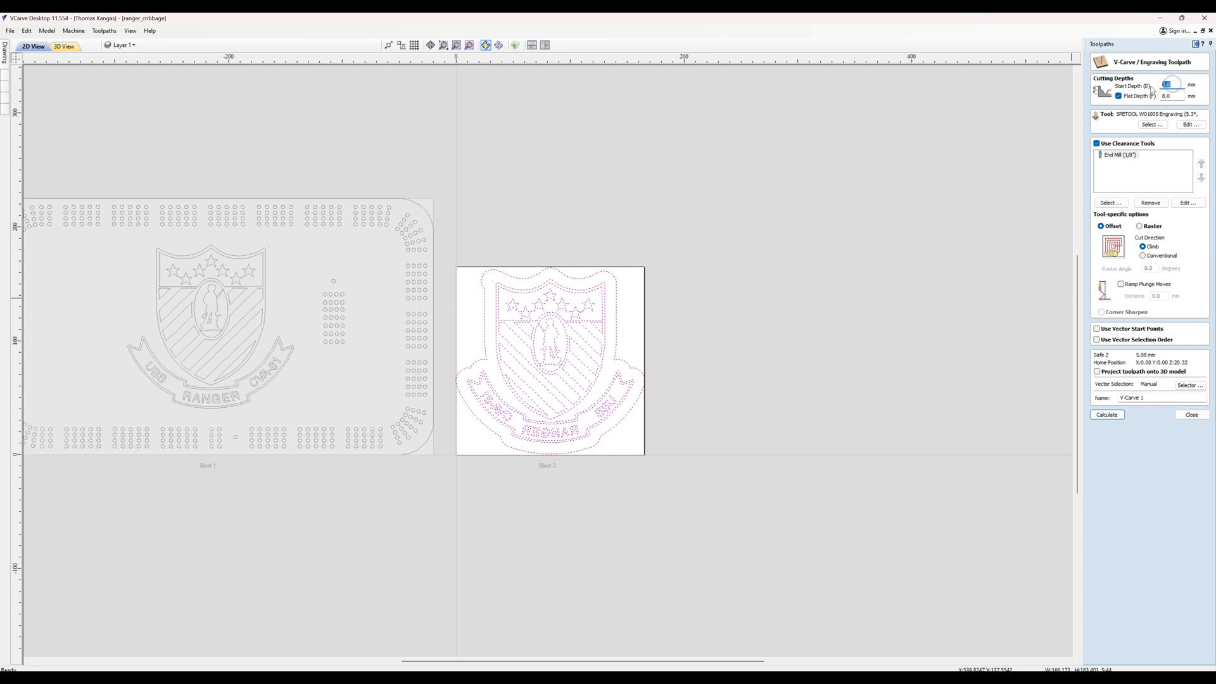
text(7.5)
key(Tab)
text(1.)
click(1146, 397)
drag(1146, 397, 1116, 404)
text(Plu)
click(1108, 415)
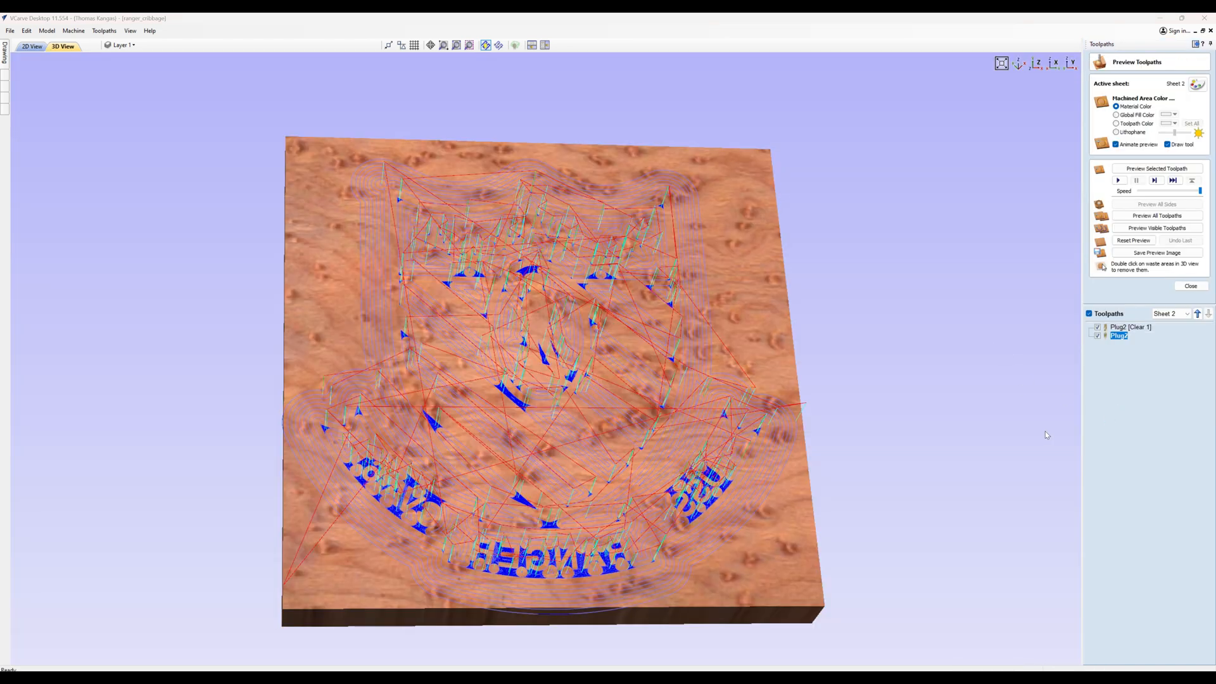
Preview all Sheet 2 toolpaths to inspect the fully carved plug, and reset the preview
click(1139, 216)
drag(642, 401, 591, 334)
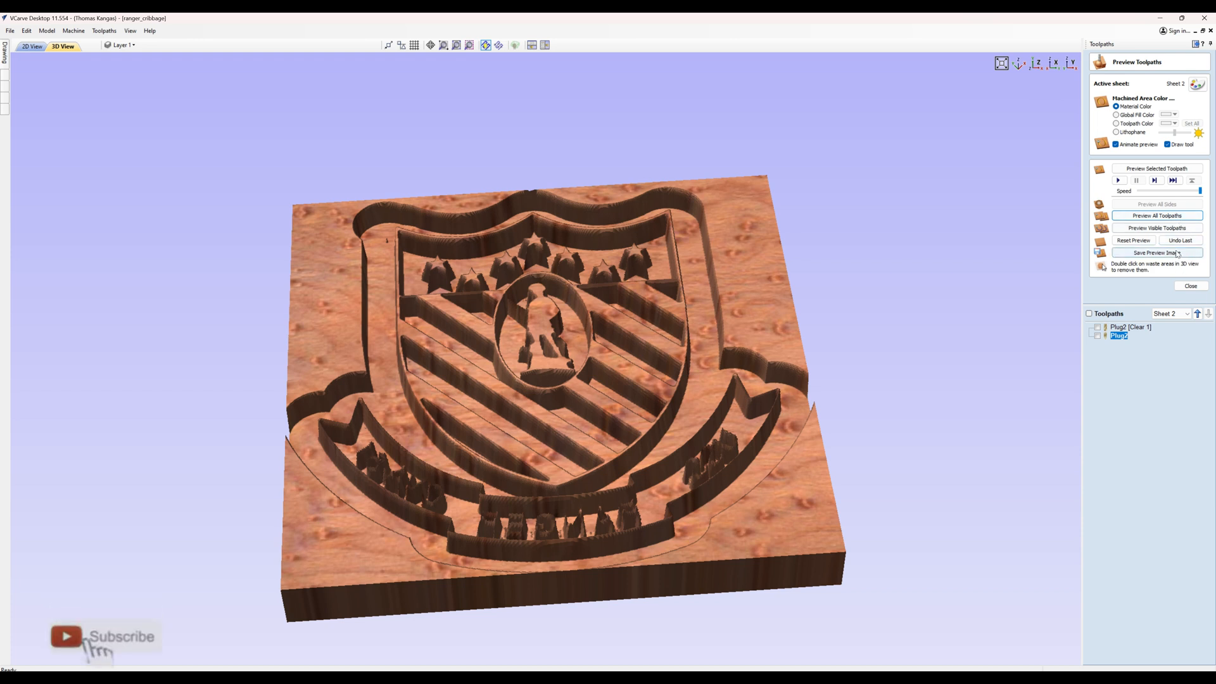
click(1133, 240)
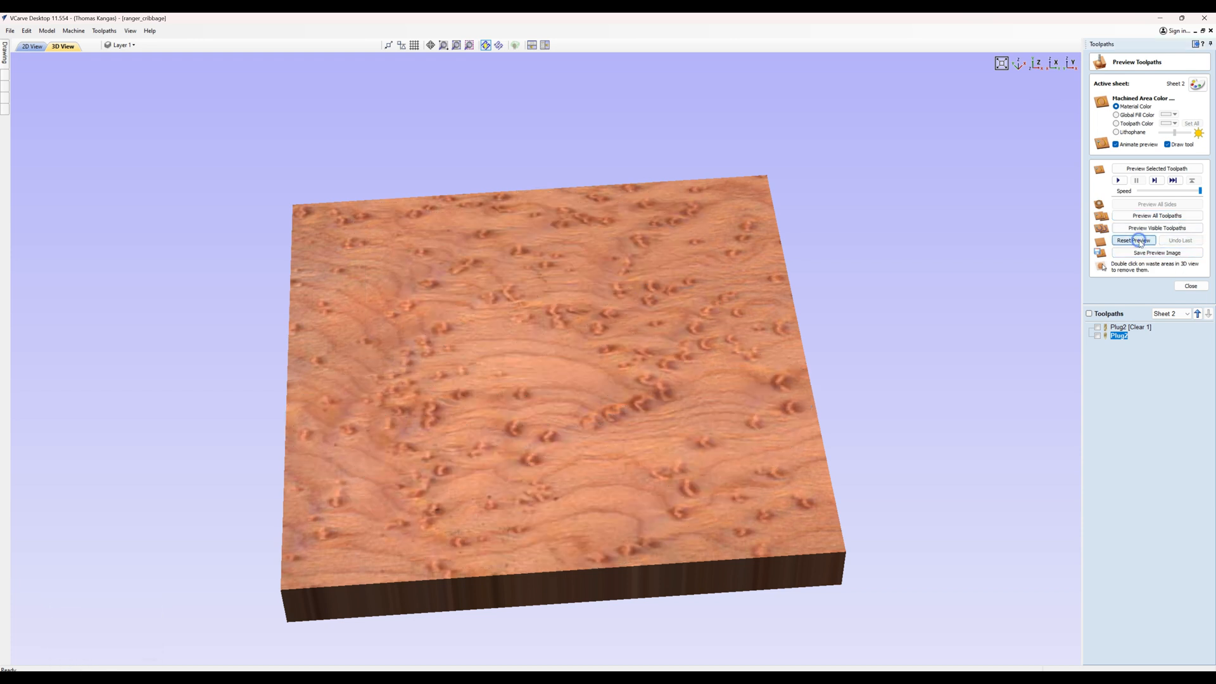
click(23, 49)
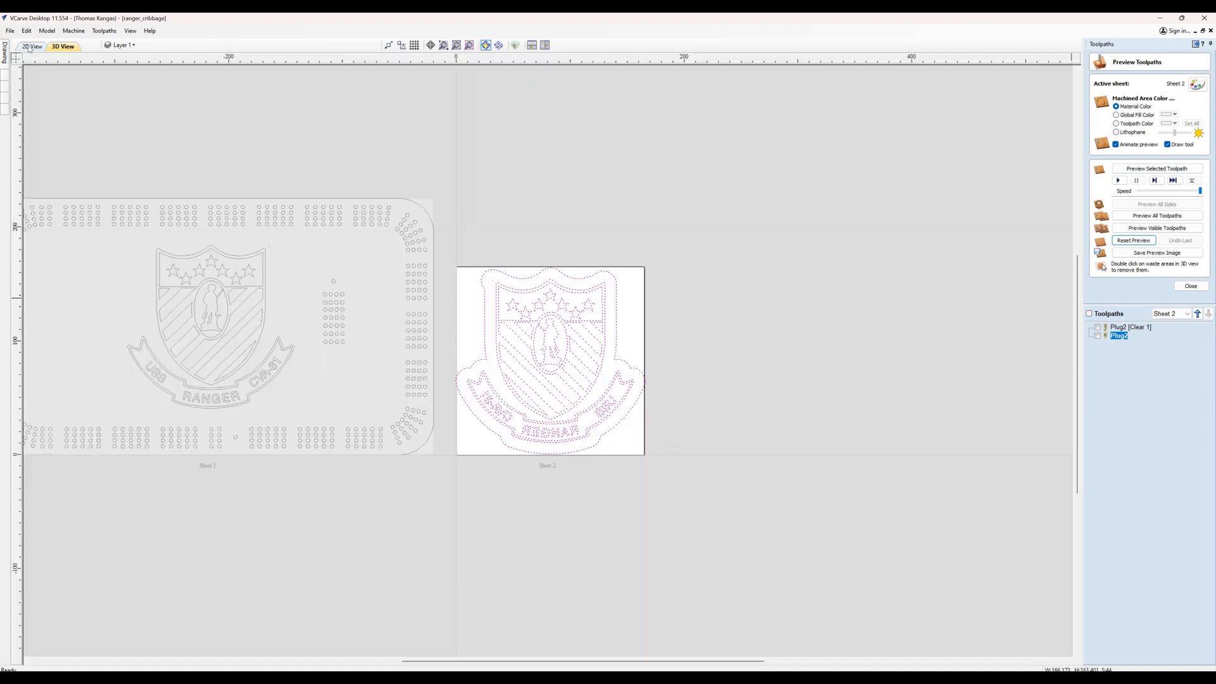
click(1191, 286)
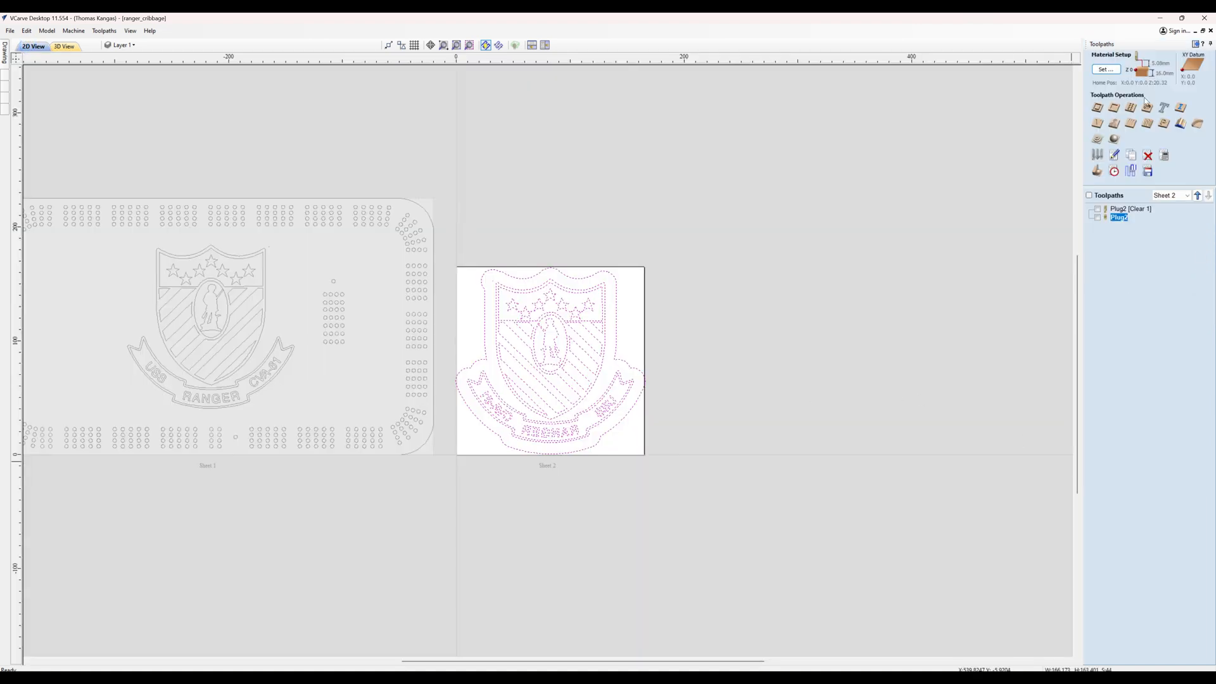
Calculate a V-Carve toolpath named Plug1 for the selected mirrored crest and outline, with 4.5 mm start depth and 1.5 mm flat depth
click(1097, 124)
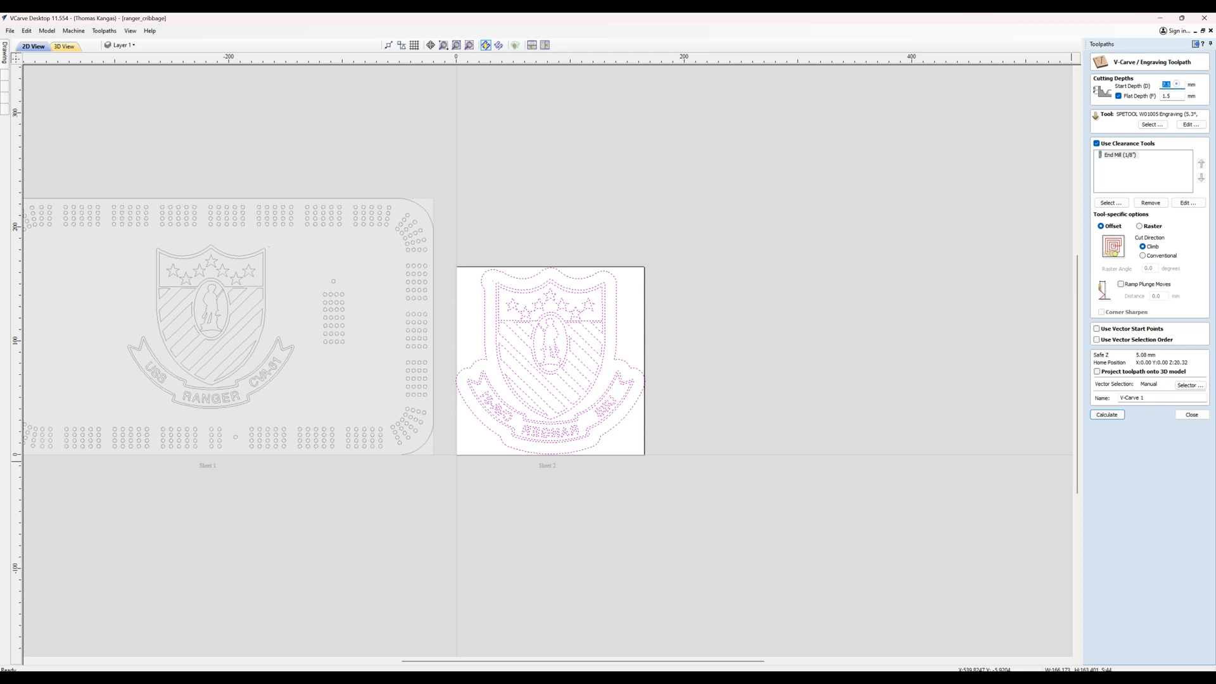
text(4.)
click(1155, 396)
text(Plug1)
click(1108, 416)
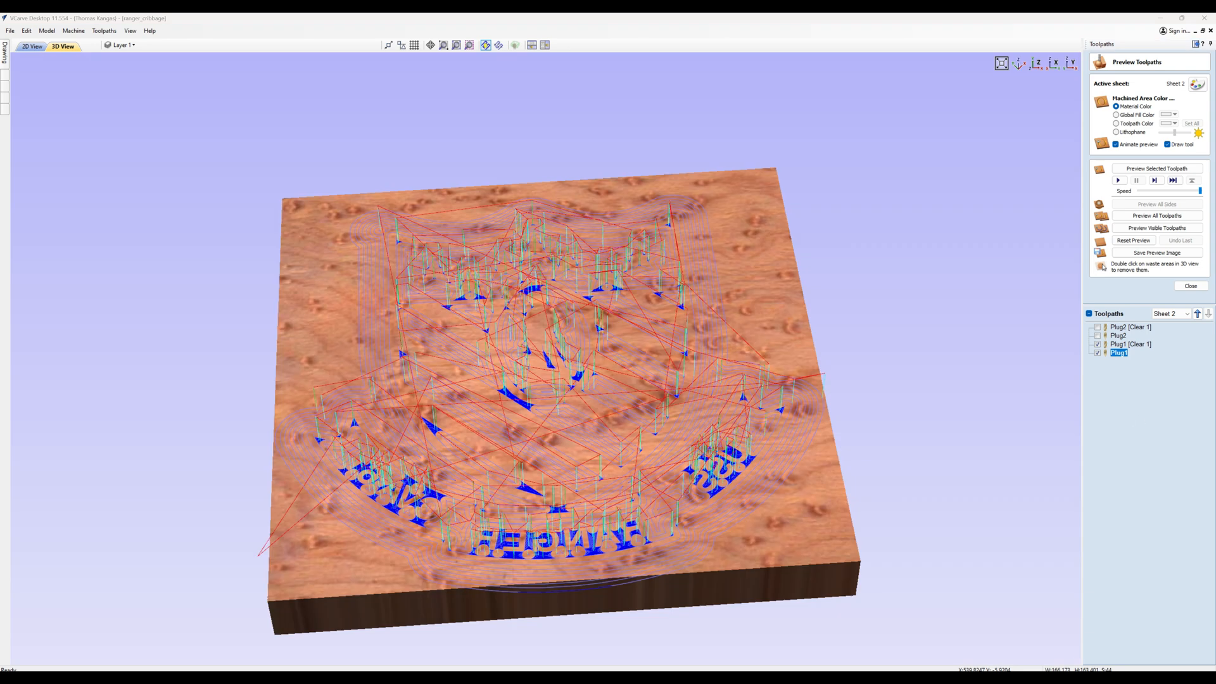
Reorder the toolpaths so each Plug1 toolpath precedes its Plug2 counterpart, and hide both Plug1 toolpaths
click(1130, 345)
mouse_move(1129, 346)
mouse_down()
mouse_move(1128, 327)
mouse_move(1122, 344)
mouse_up()
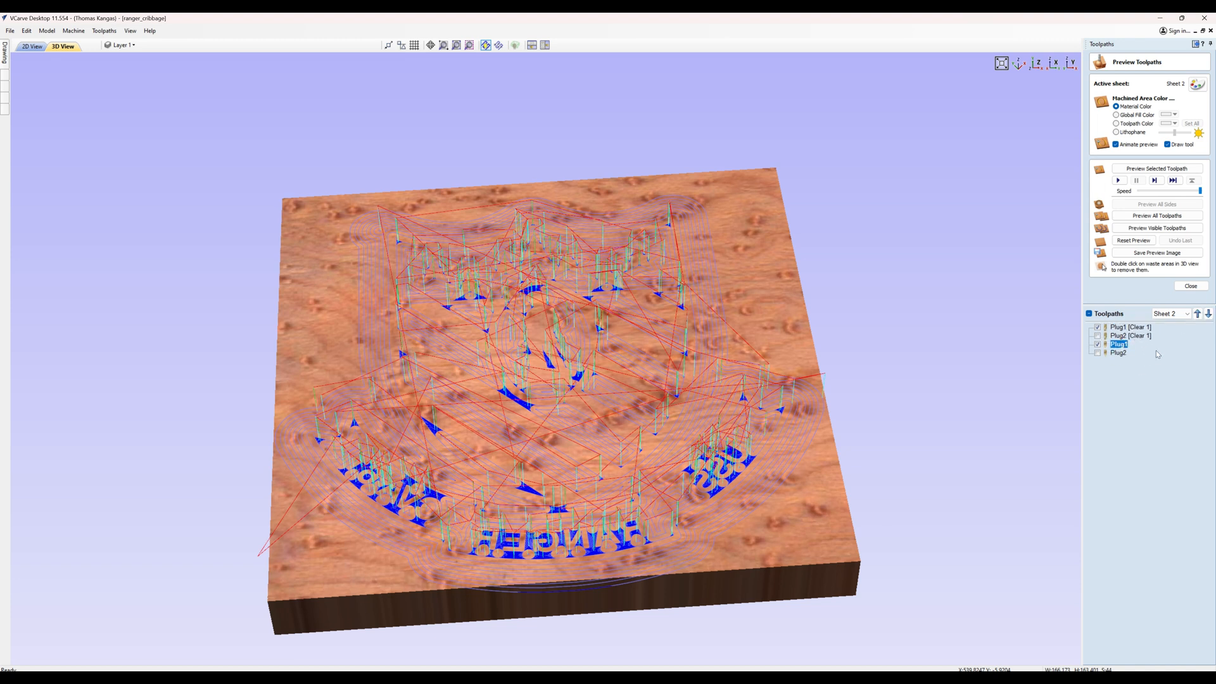
click(1191, 286)
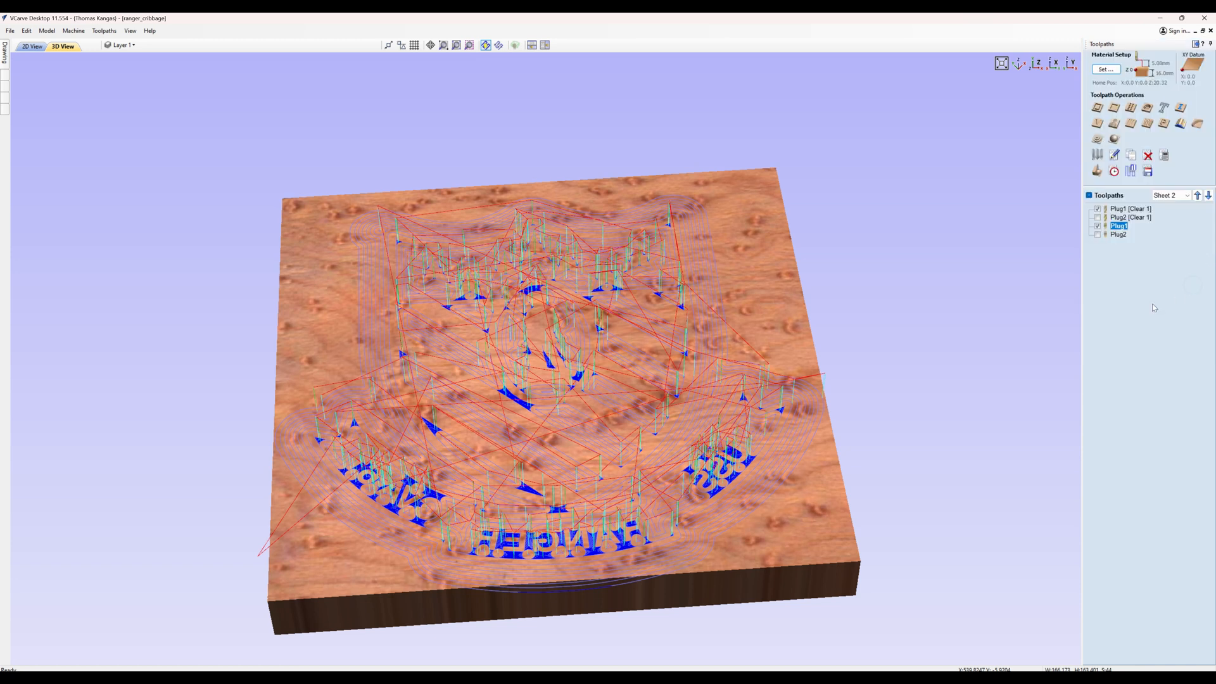
click(1097, 226)
click(1098, 209)
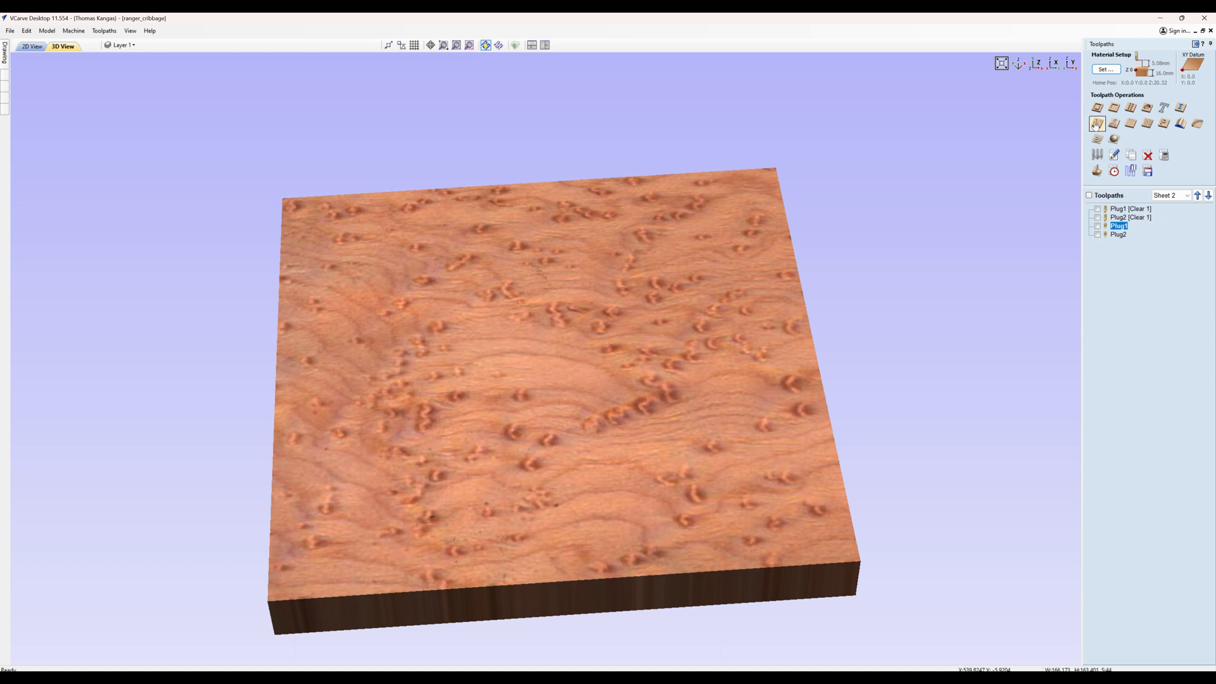
Calculate a V-Carve toolpath named Plug for the selected mirrored crest and outline, with 2 mm start depth and 1.5 mm flat depth
click(29, 47)
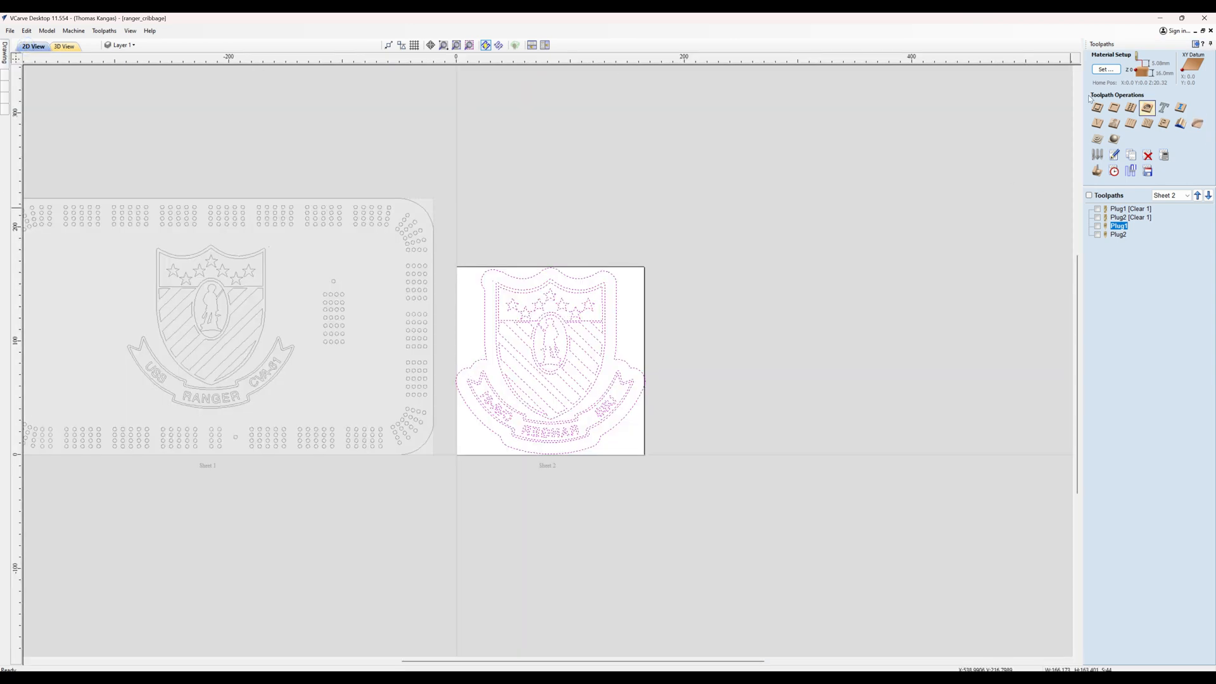
click(1097, 124)
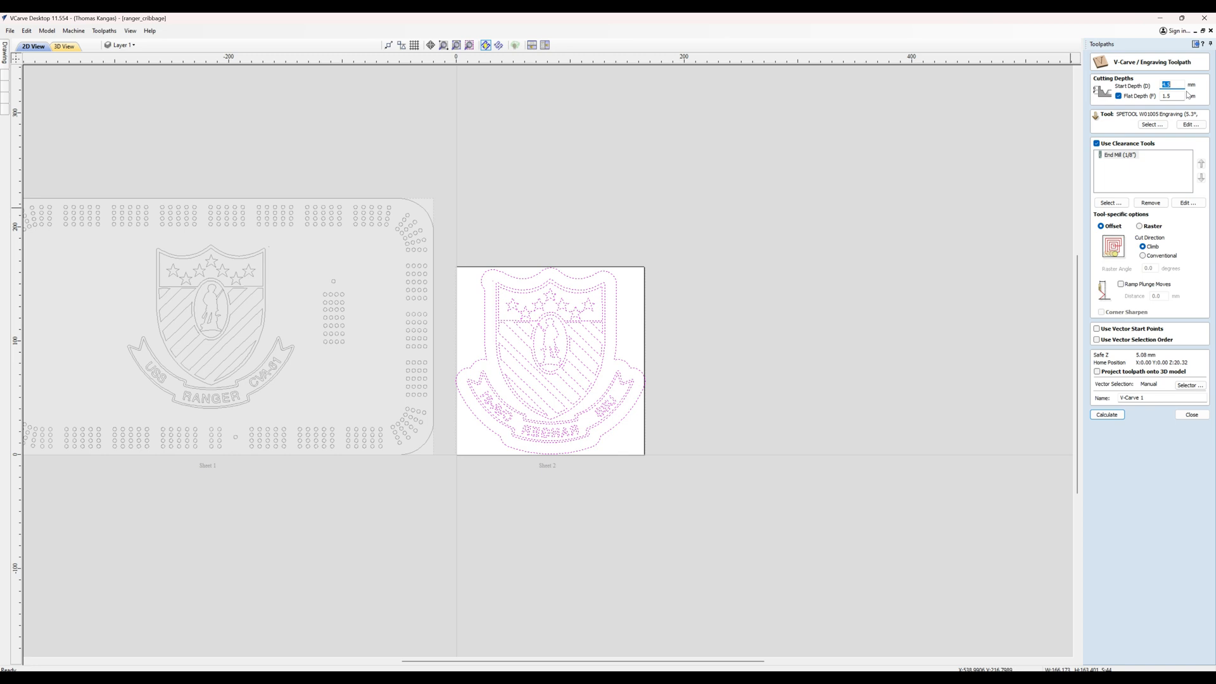
text(2)
drag(1148, 396, 1102, 402)
text(Plug)
click(1106, 415)
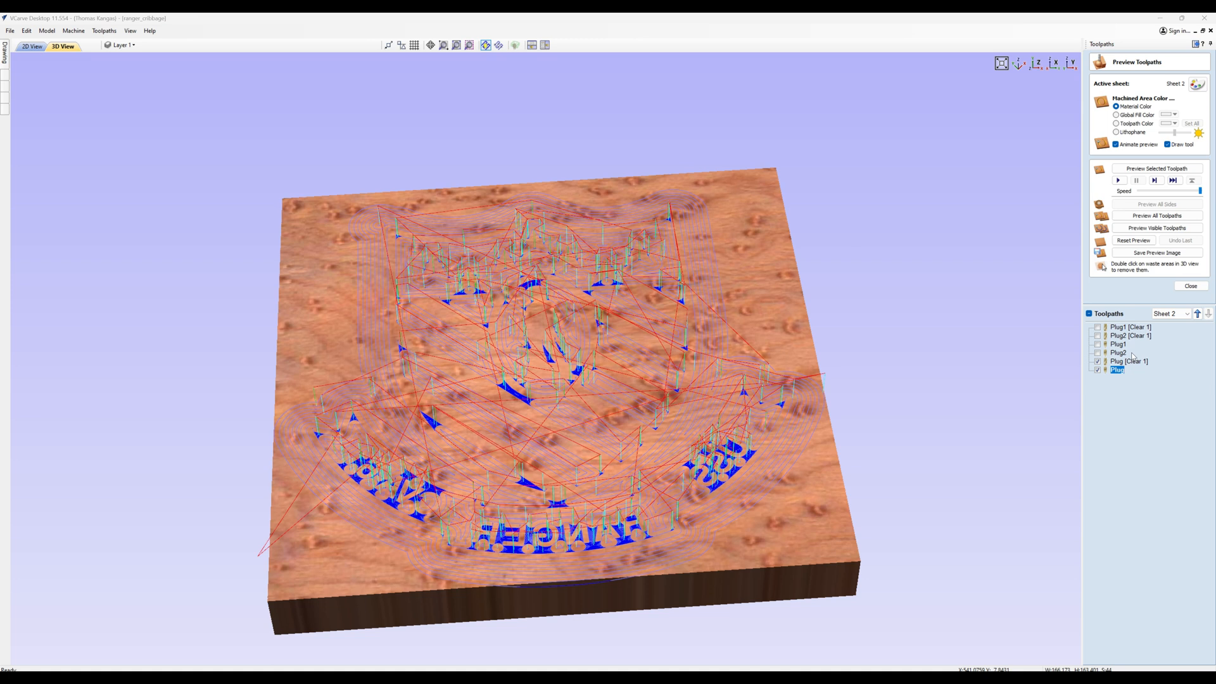
Place the Plug [Clear 1] and Plug toolpaths ahead of their Plug1 and Plug2 counterparts, and hide them
drag(1119, 372, 1132, 328)
click(1132, 371)
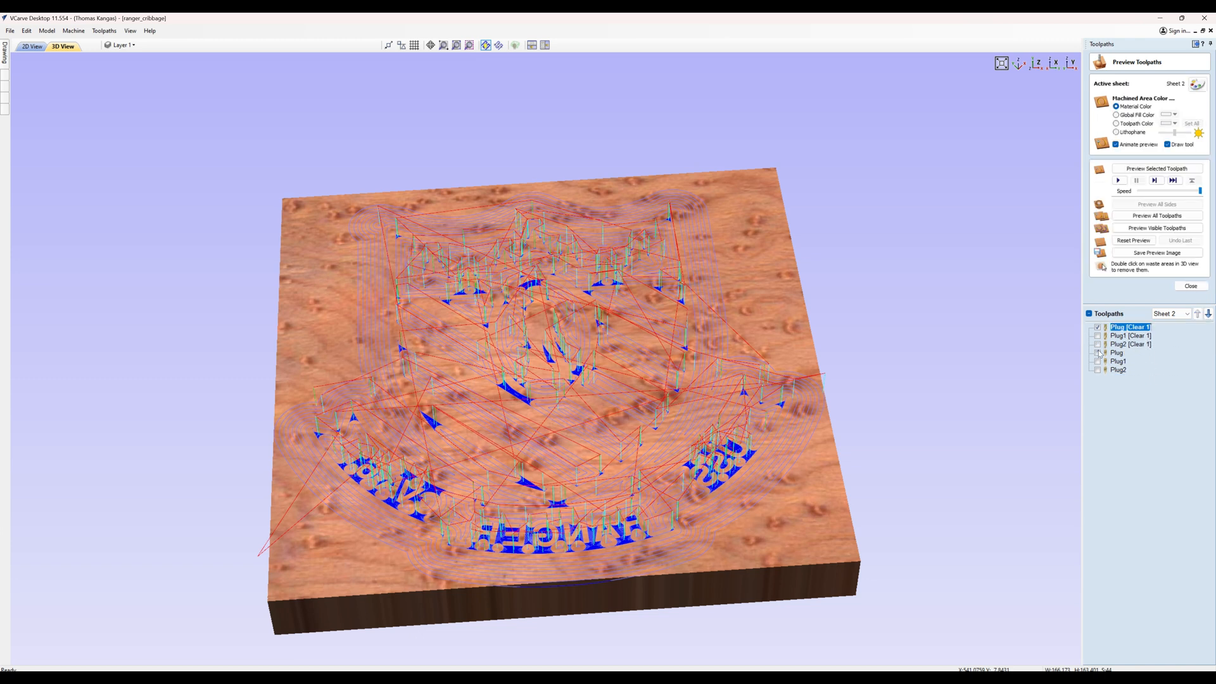
click(1097, 326)
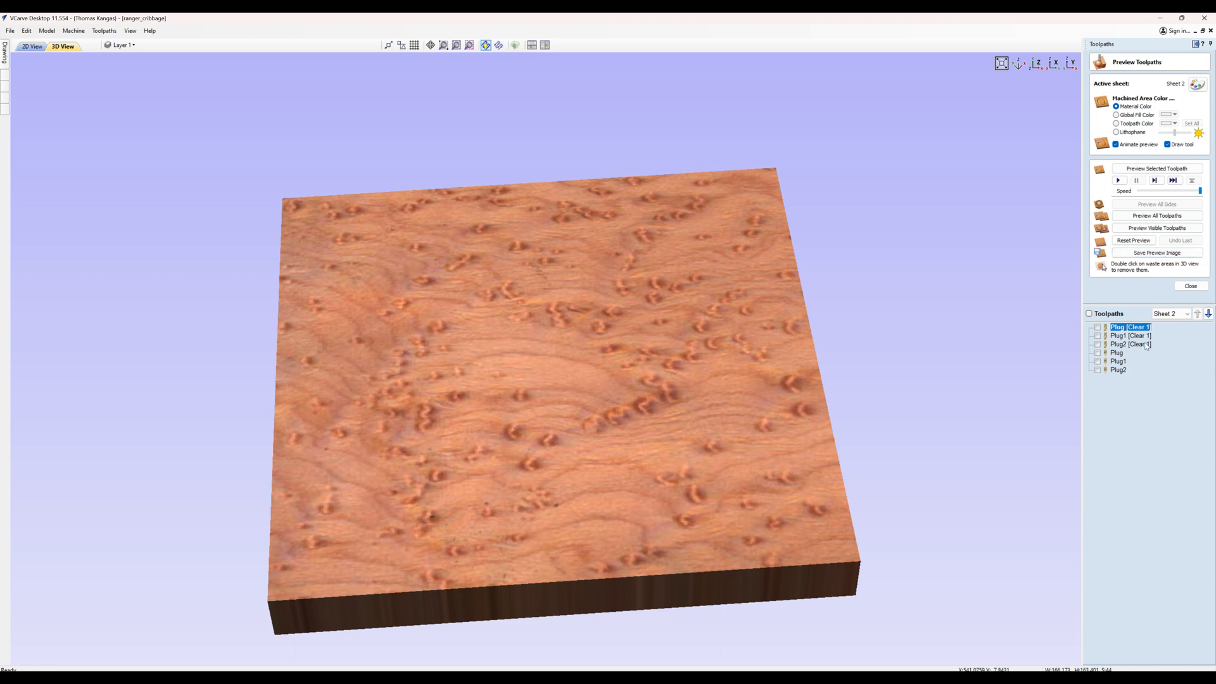
Show the Plug [Clear 1] toolpath, run its machining preview on Sheet 2, and inspect the shallow clearing cut
mouse_move(1148, 341)
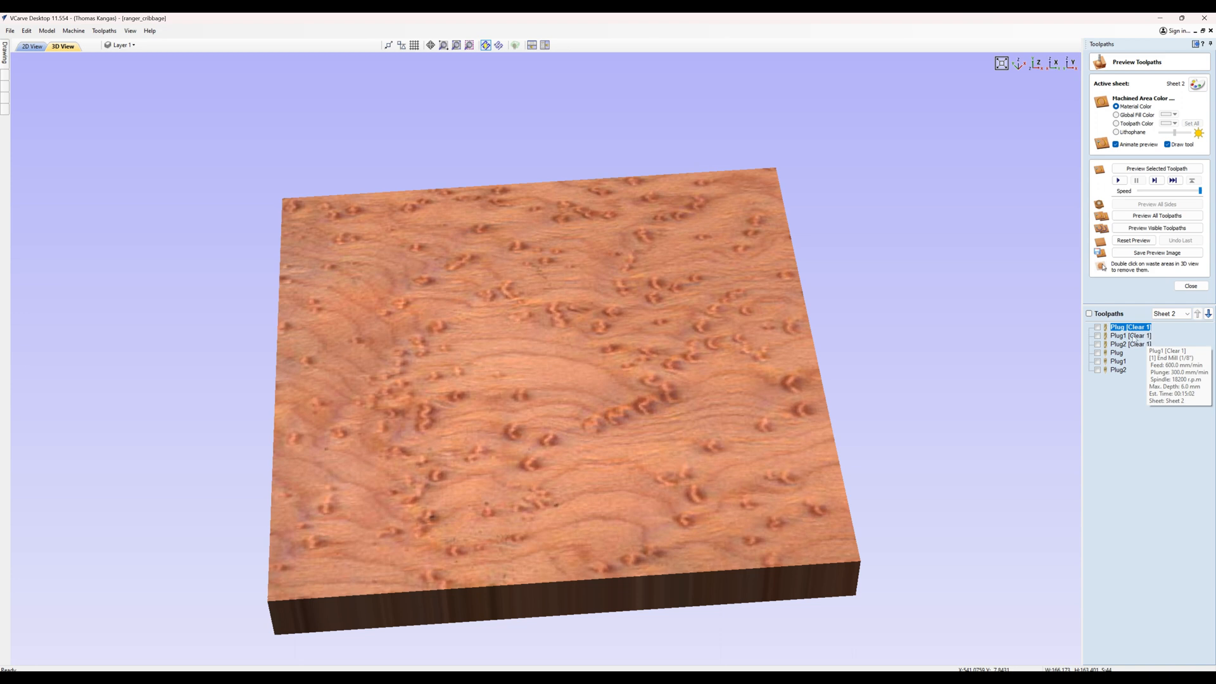
click(1098, 328)
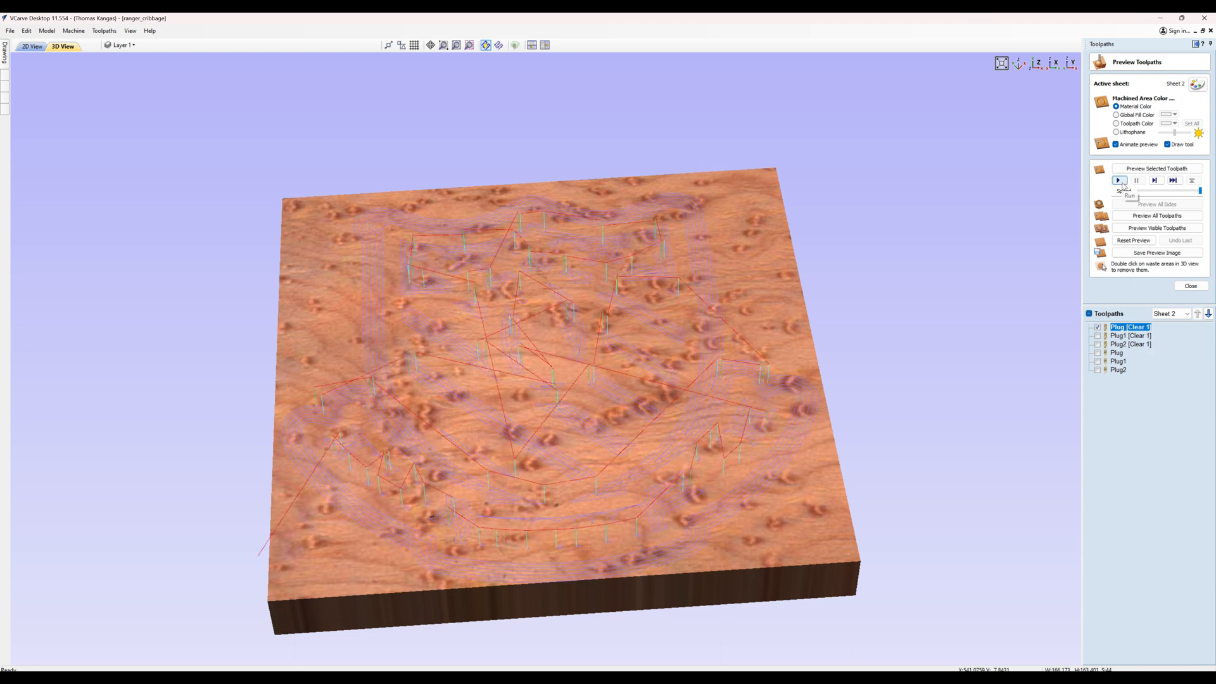
click(1120, 180)
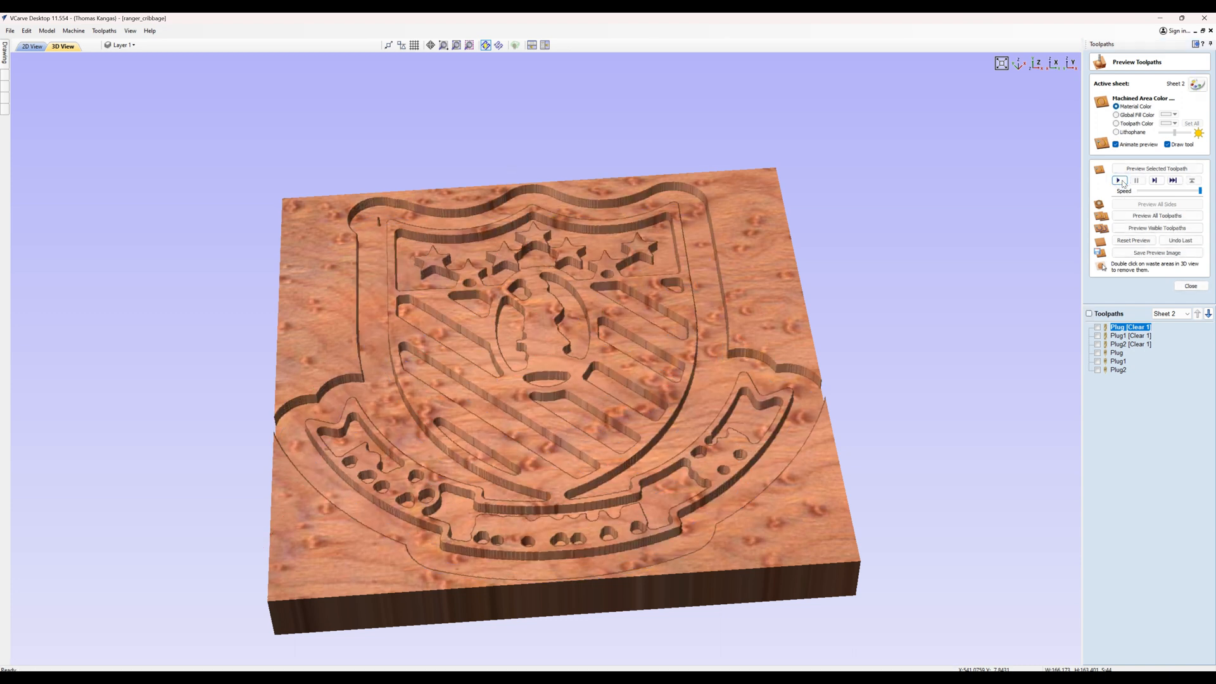
drag(699, 409, 623, 397)
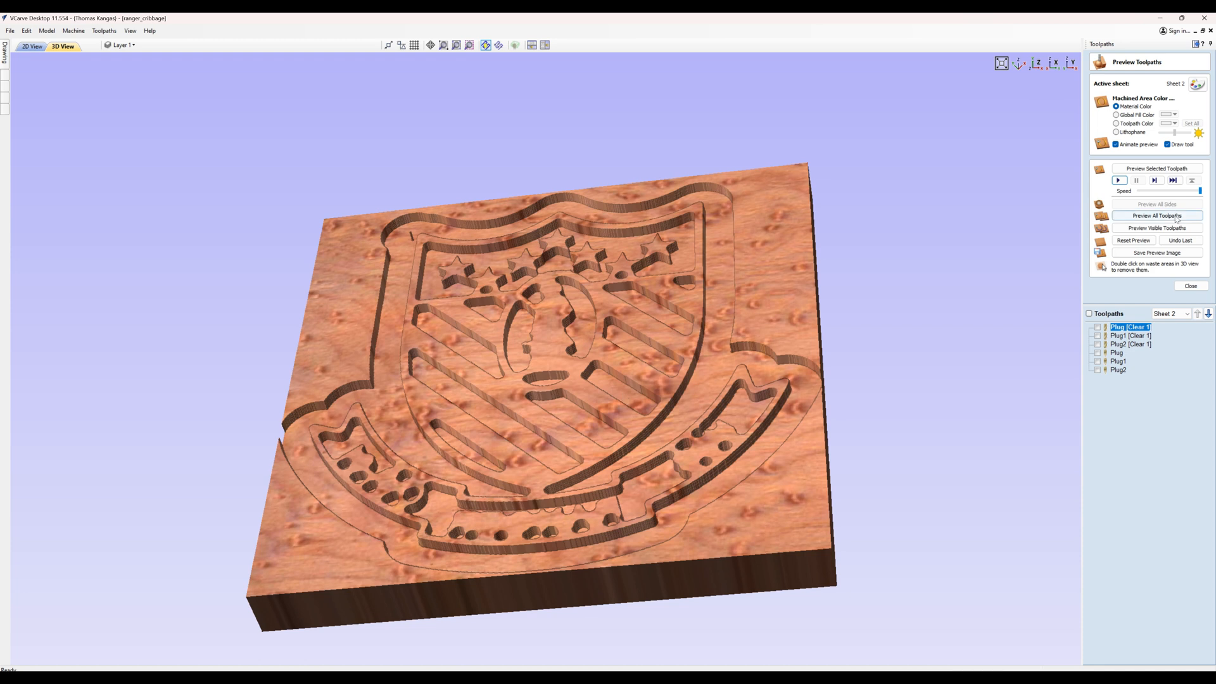
Run the machining previews of Plug1 [Clear 1] and Plug2 [Clear 1] in order, inspecting the deepening clearance cuts
click(1126, 336)
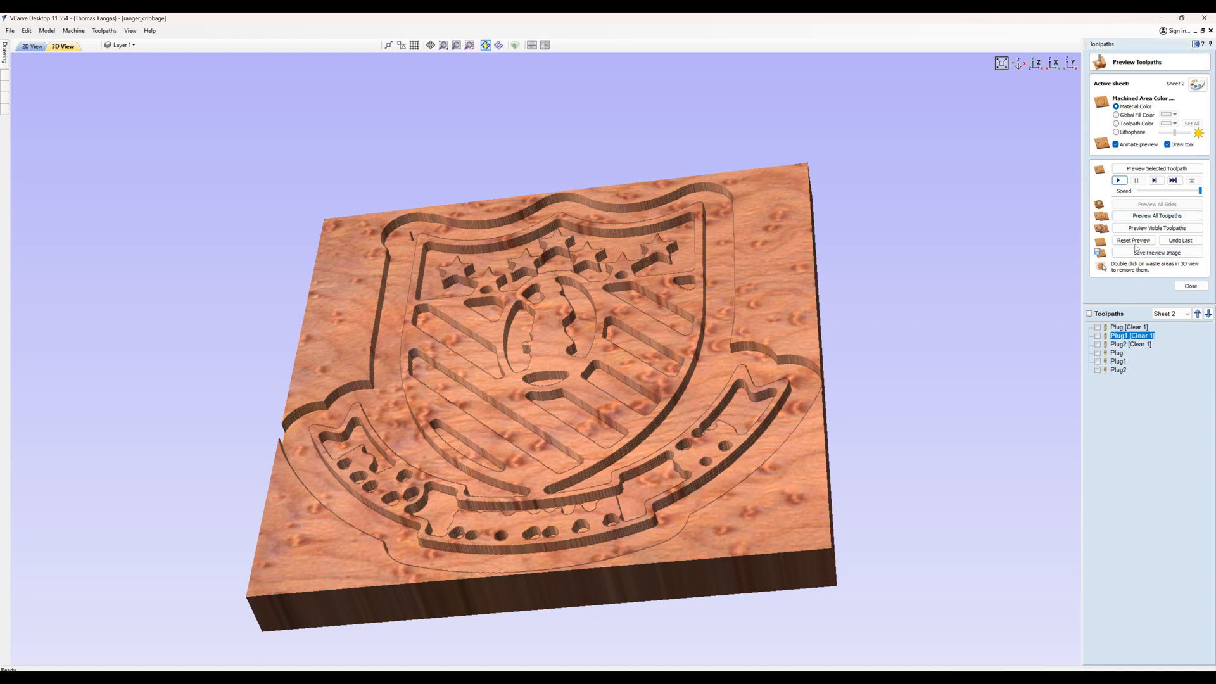
click(1118, 181)
drag(683, 348, 769, 304)
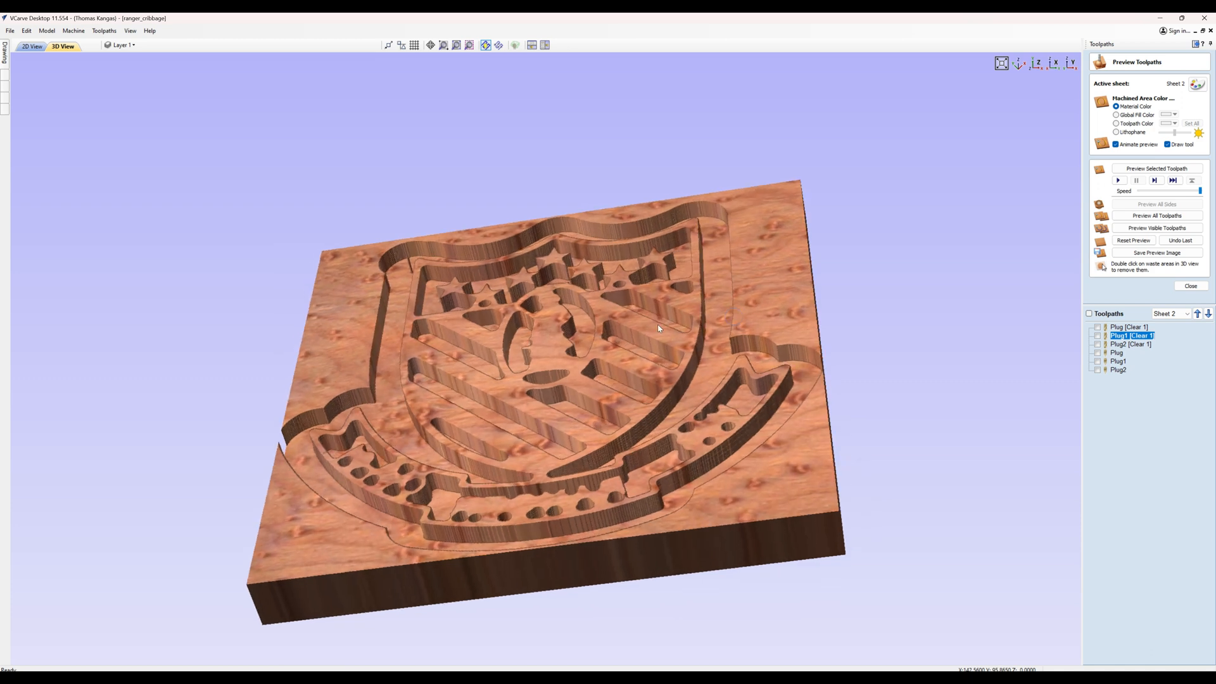
click(1129, 345)
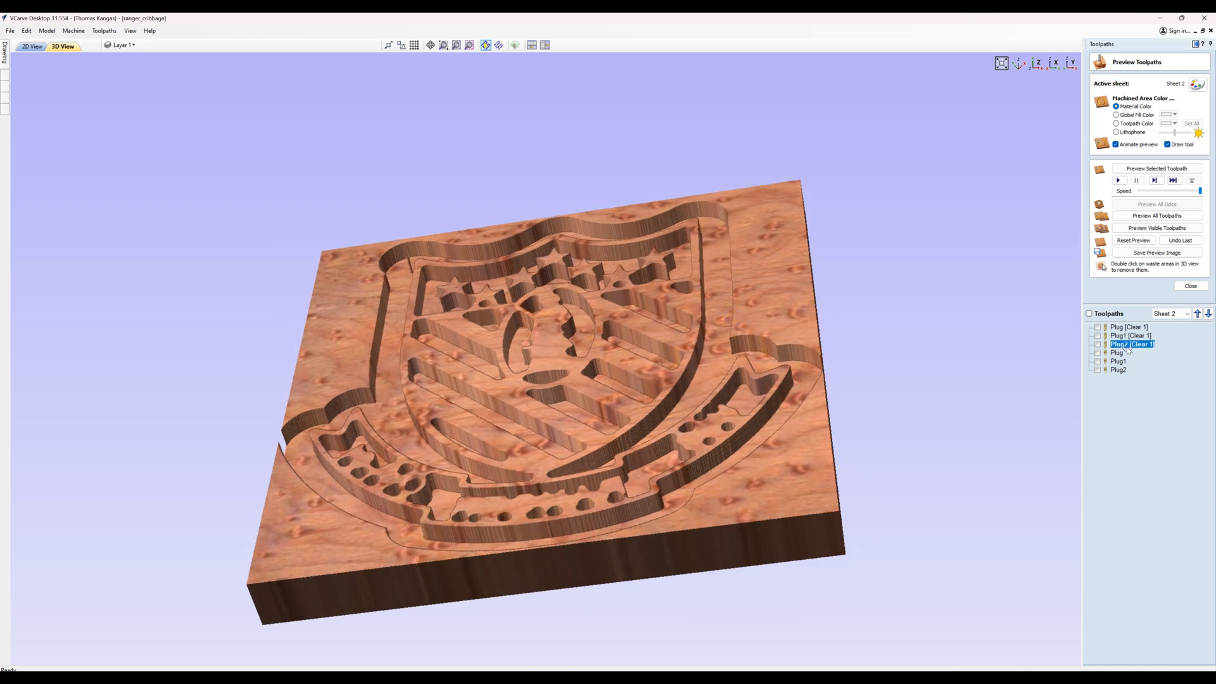
click(1119, 181)
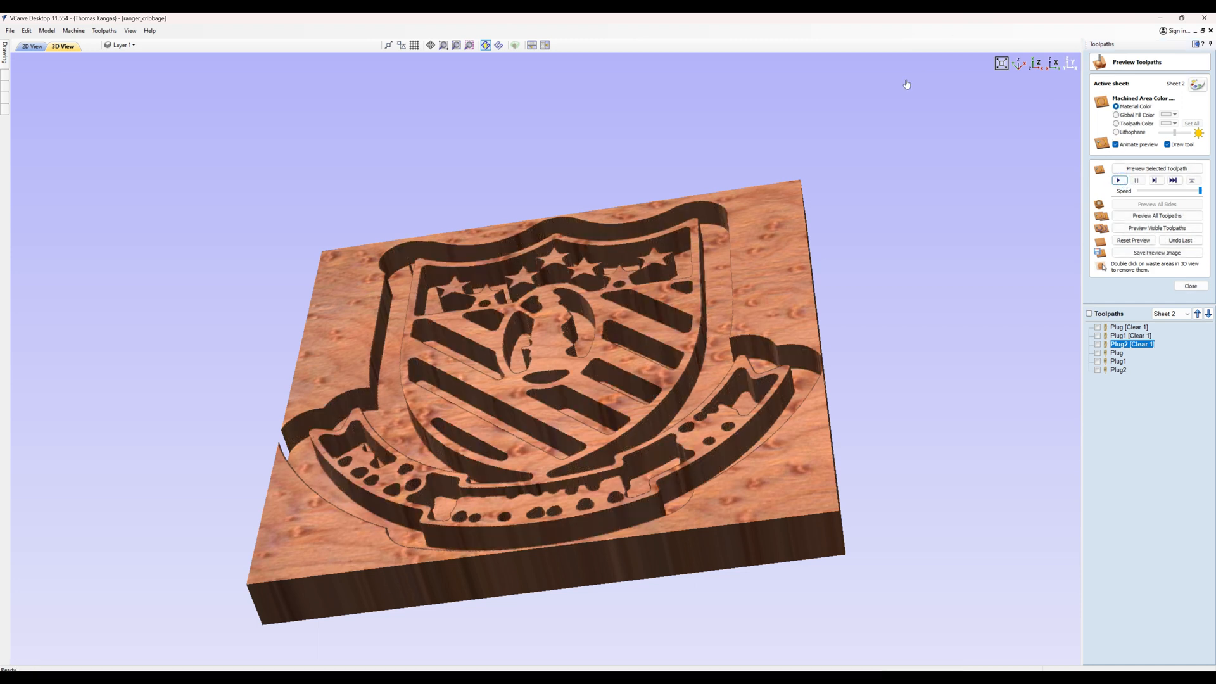
mouse_move(728, 295)
mouse_down()
mouse_move(764, 360)
mouse_move(757, 373)
mouse_move(620, 410)
mouse_move(728, 397)
mouse_move(727, 309)
mouse_move(598, 367)
mouse_up()
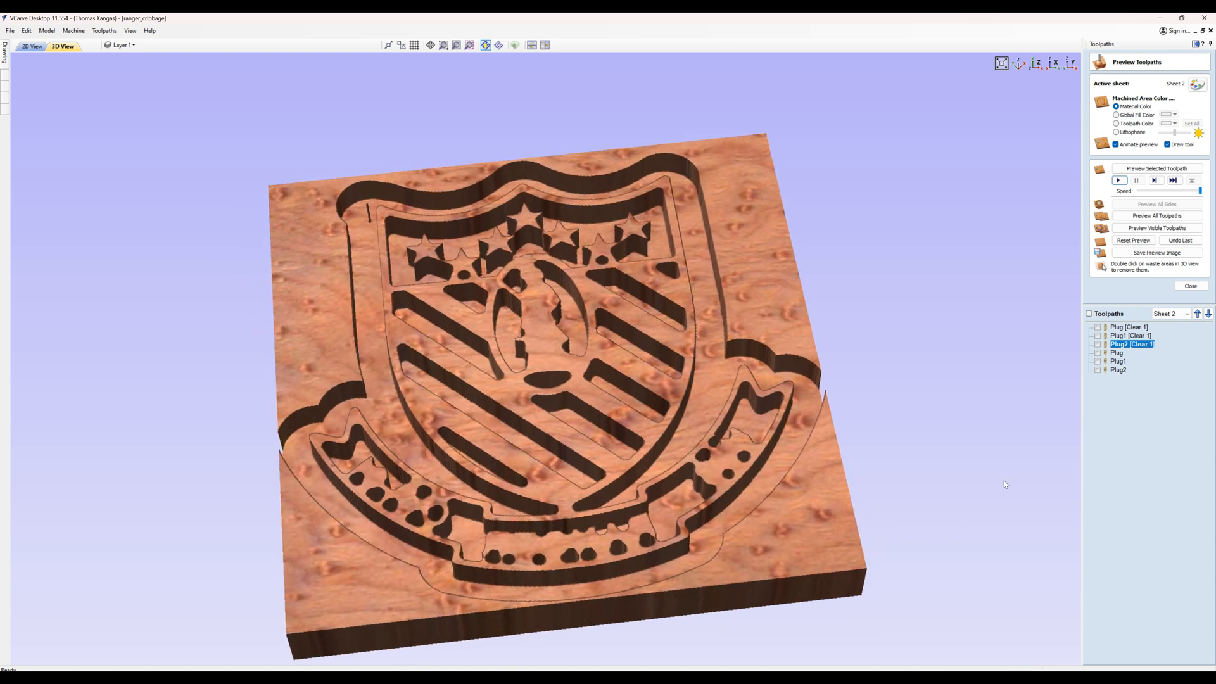
Run the machining preview of the Plug V-Carve toolpath and inspect the carved lettering and figure
click(1117, 353)
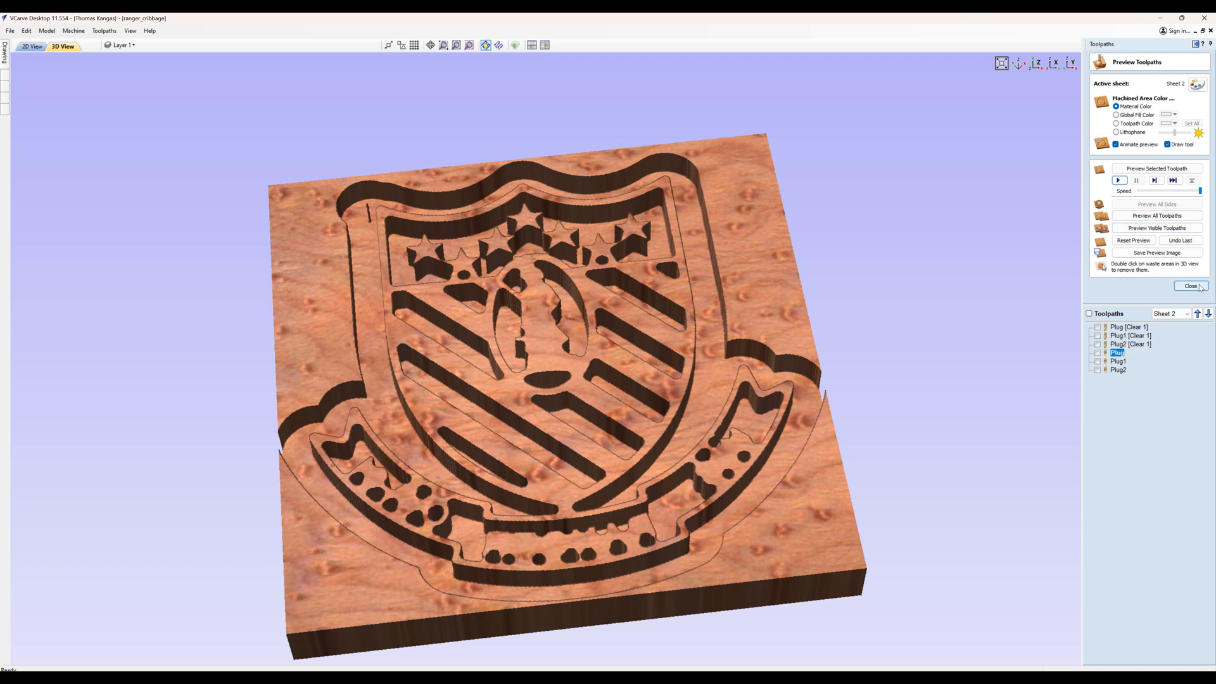
click(1119, 181)
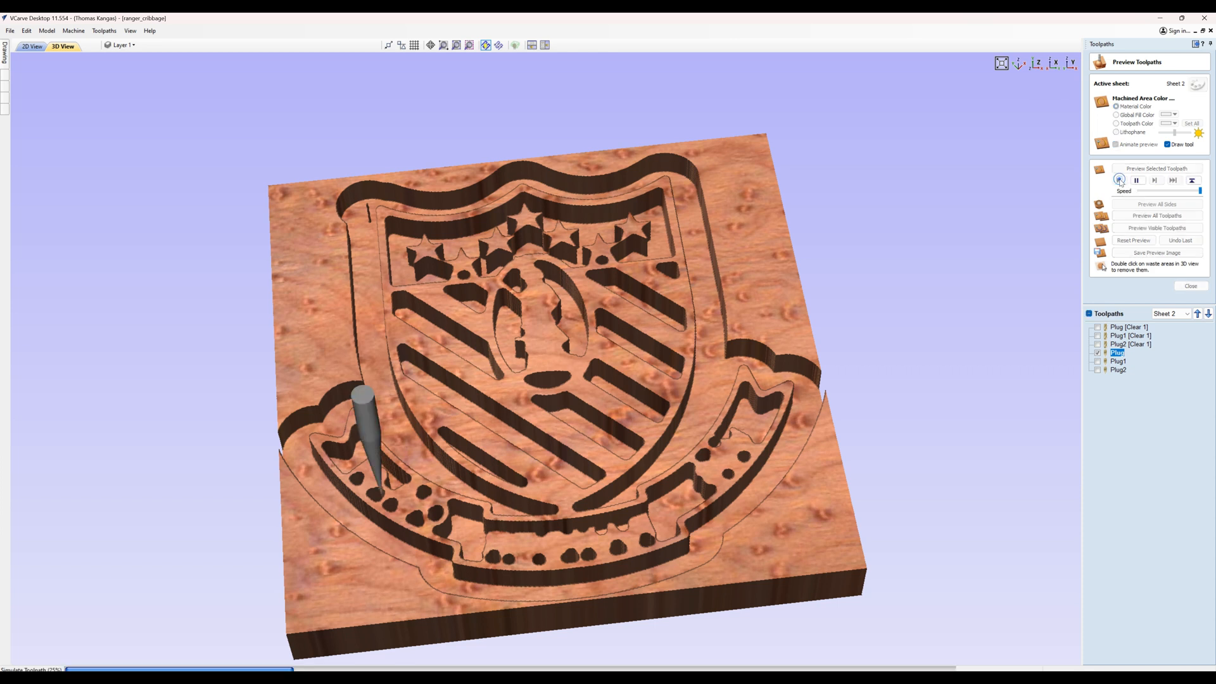
drag(746, 335, 639, 345)
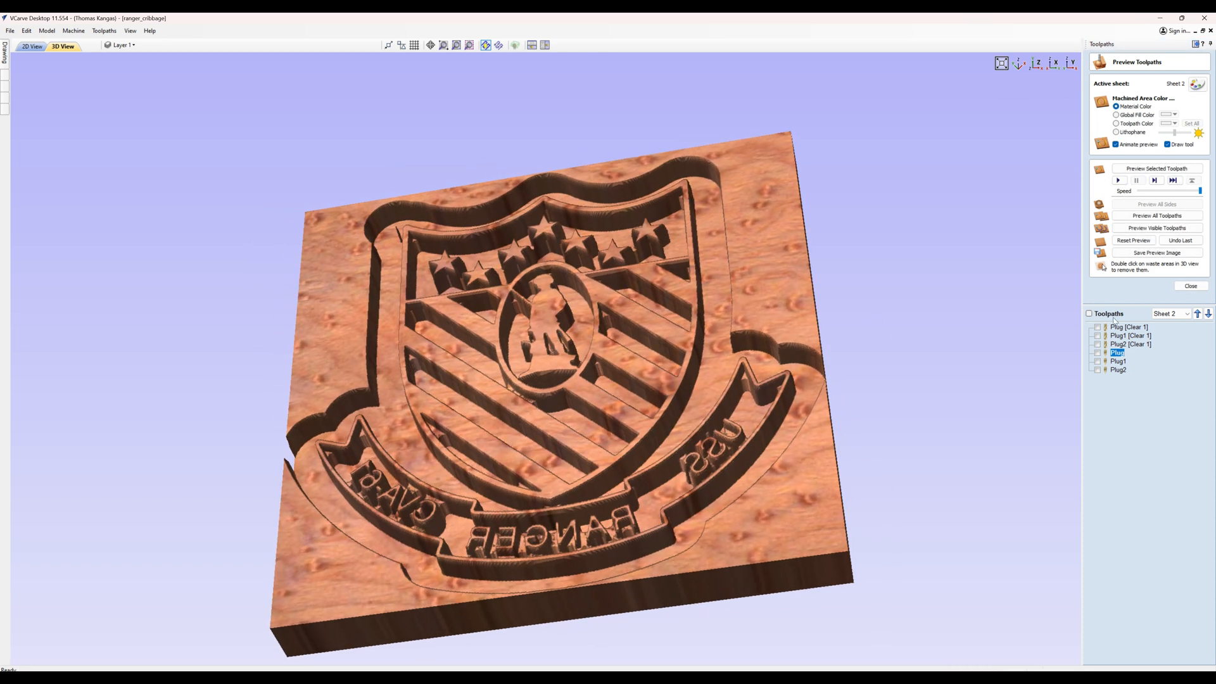
Run the machining previews of the Plug1 and Plug2 V-Carve toolpaths in order, inspect the deepened carving, and close the preview
click(1118, 361)
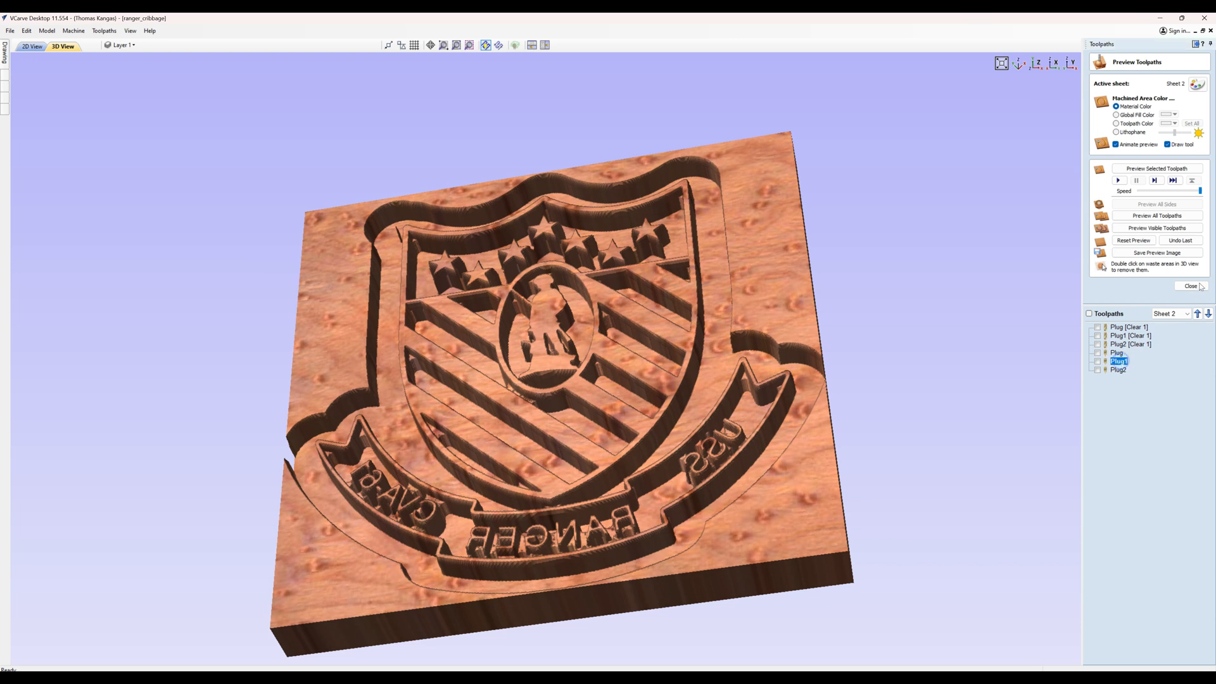
click(1117, 181)
drag(608, 352, 634, 340)
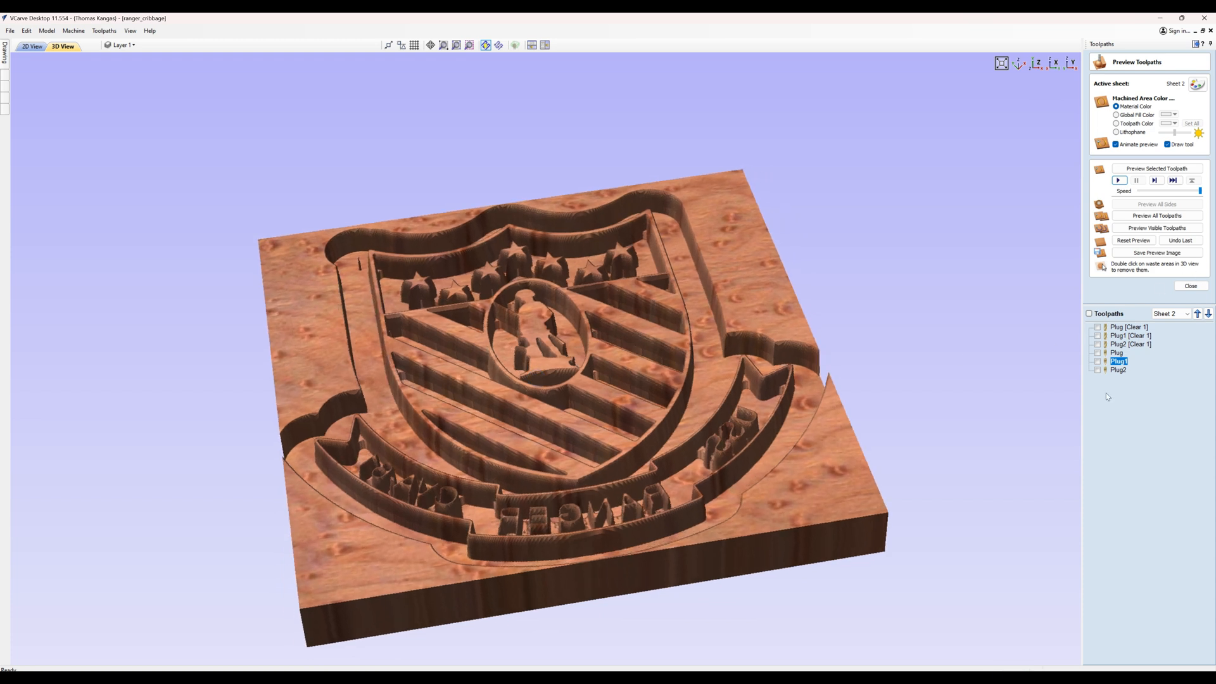
click(1118, 370)
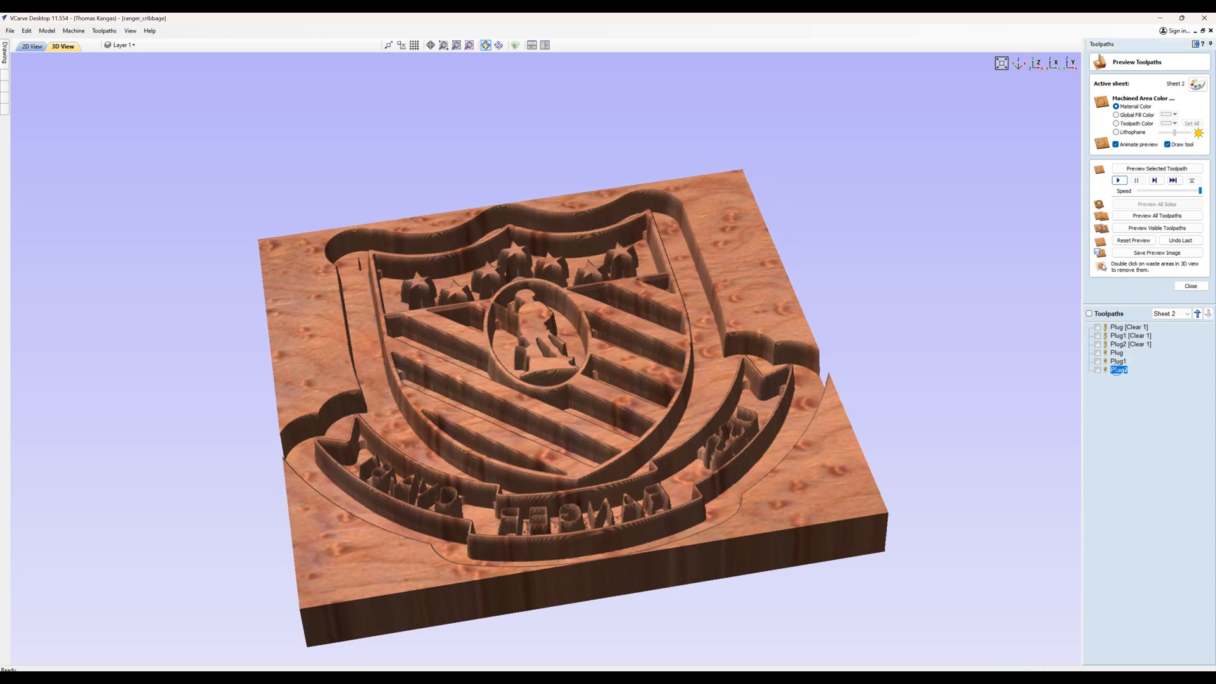
click(1117, 181)
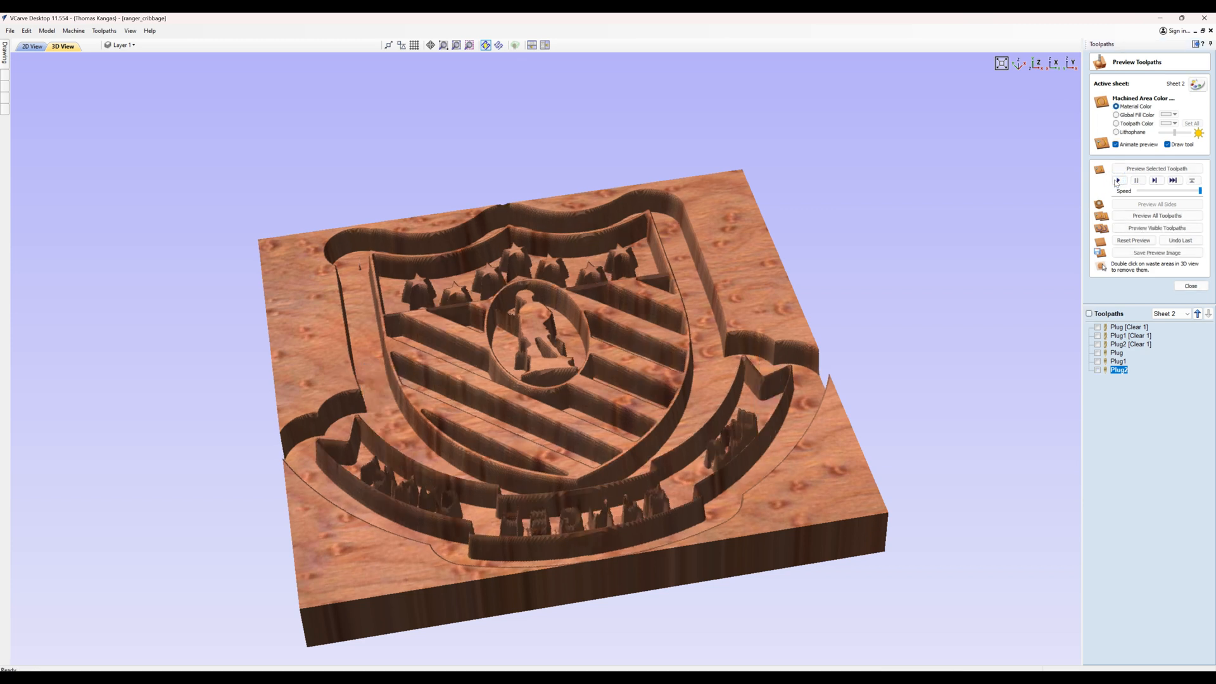
drag(666, 346, 607, 386)
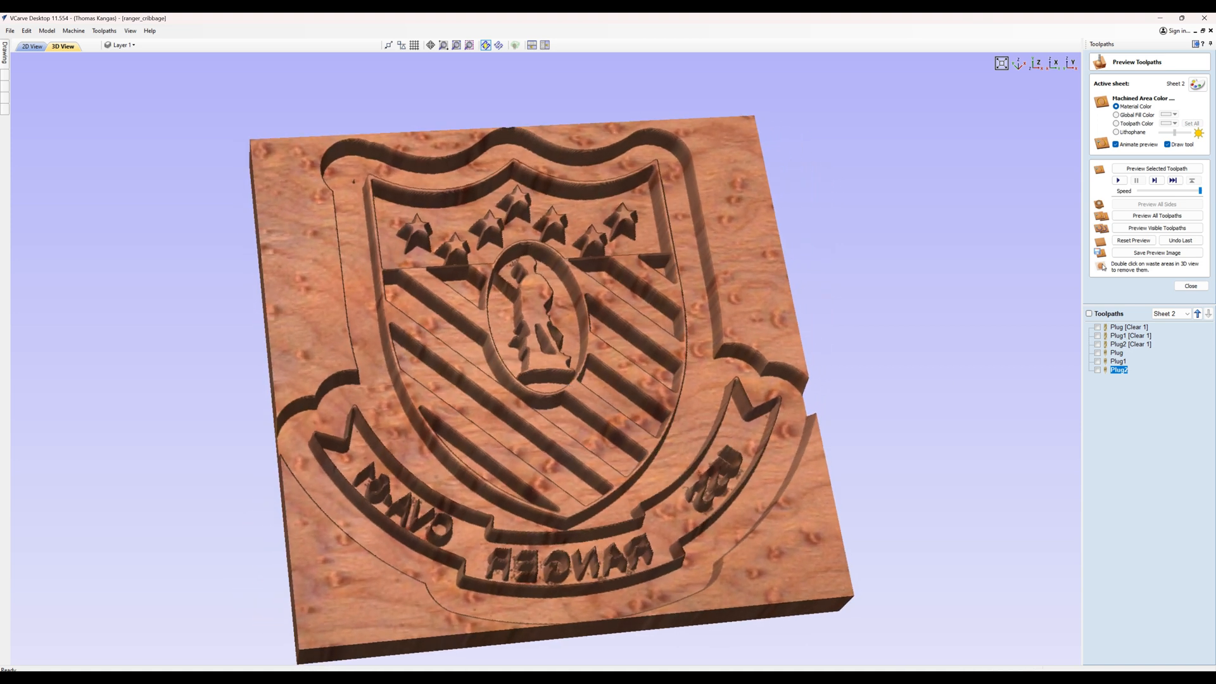
click(1190, 286)
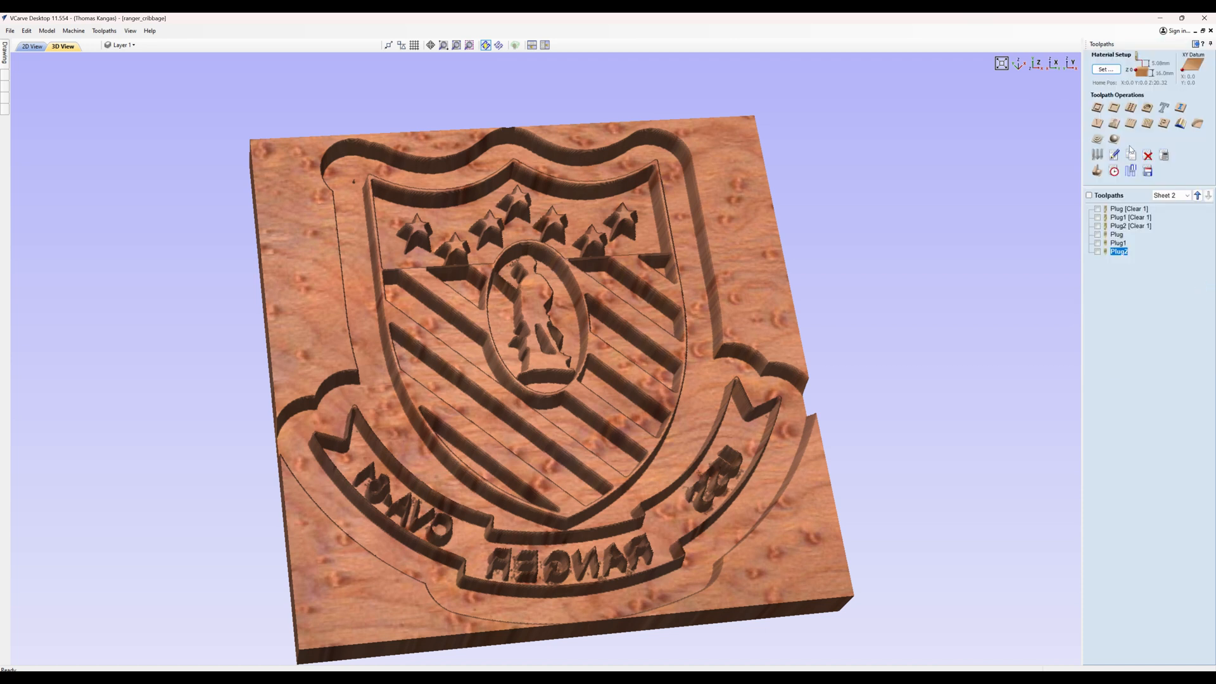
Return to the 2D drawing and make Sheet 1 with the cribbage board the active sheet
click(1210, 44)
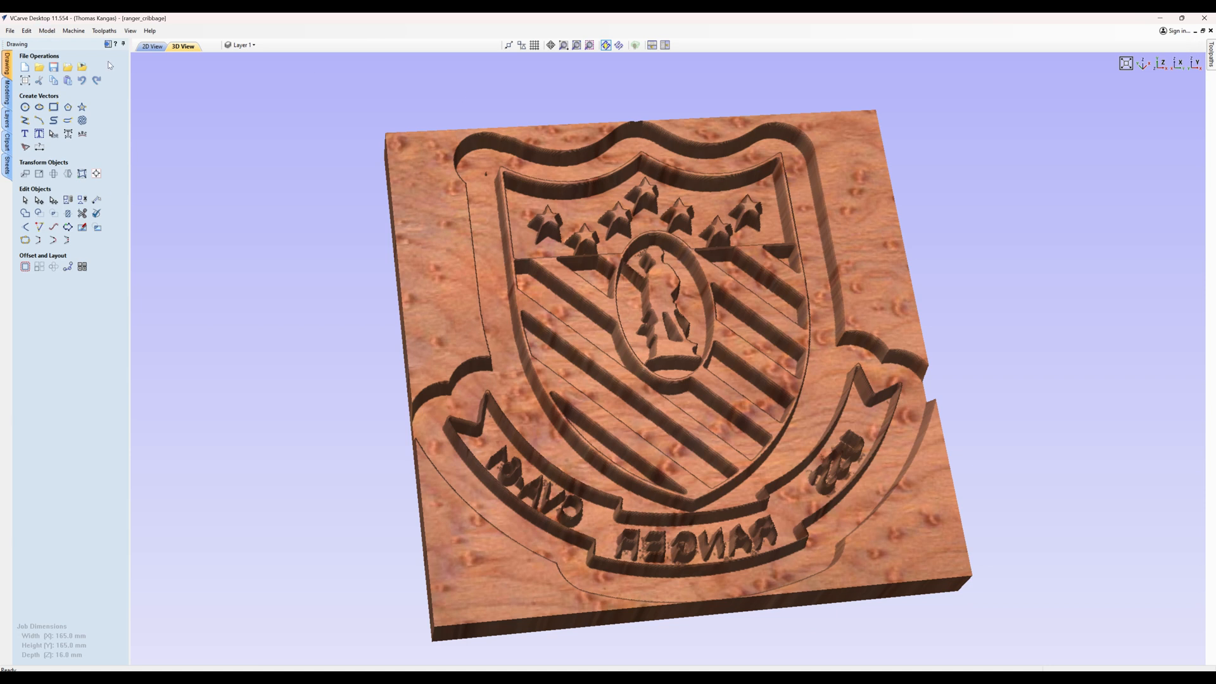
click(155, 47)
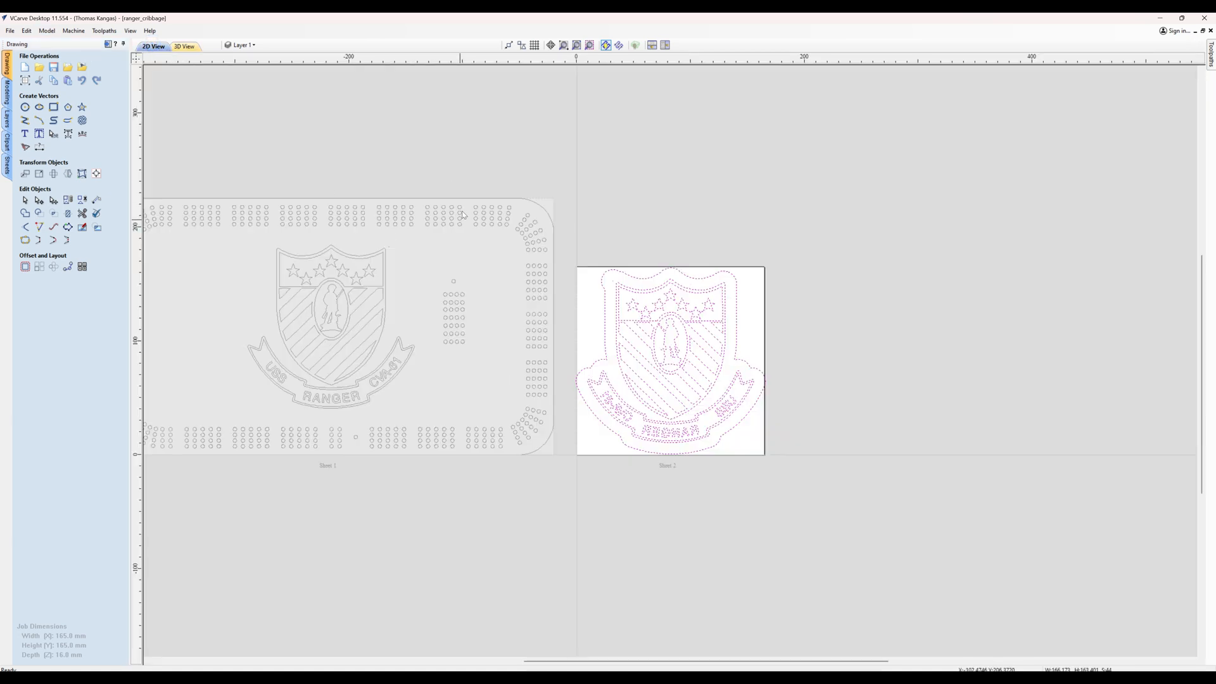
double_click(417, 267)
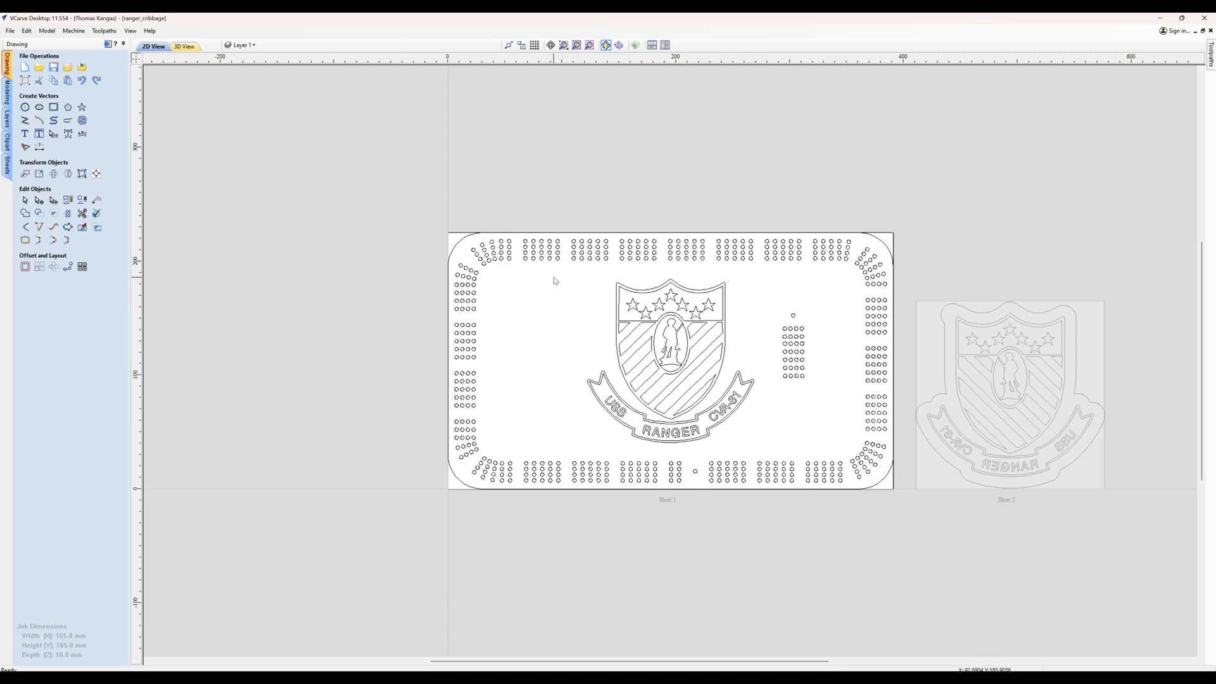
Select all peg-hole circles on the board, including the corner groups and the separate block beside the crest, leaving out the crest and board outline
scroll(554, 283, down, 1)
scroll(556, 285, up, 3)
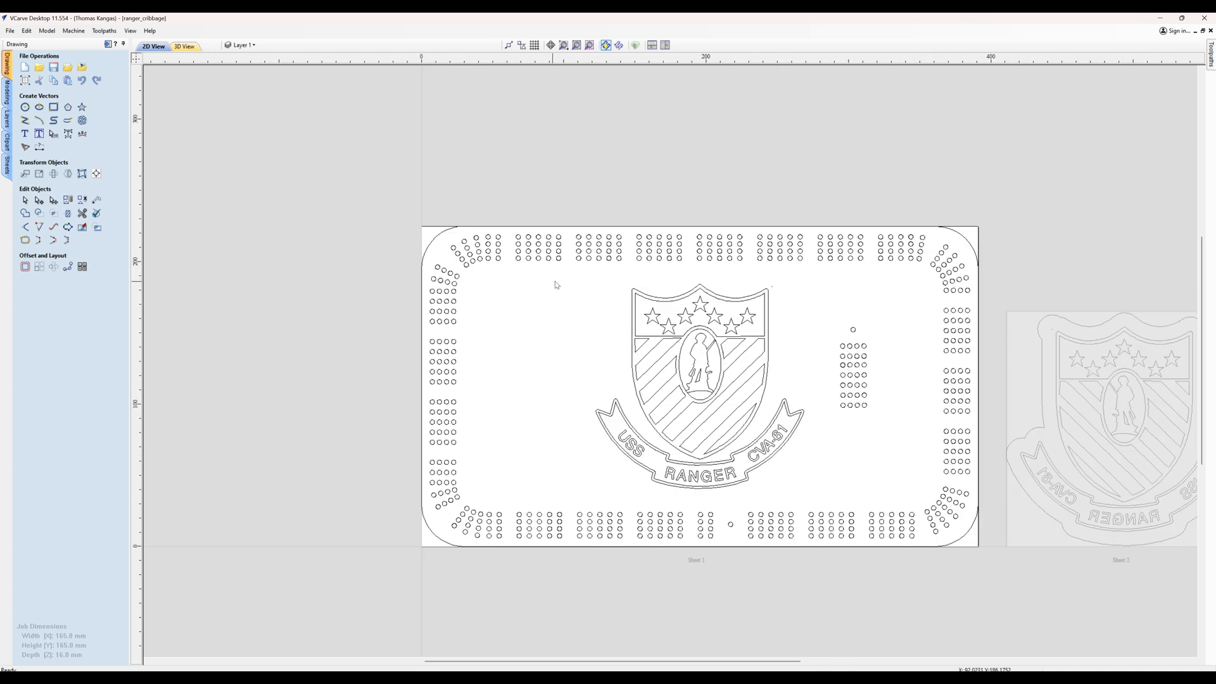
scroll(592, 298, down, 1)
scroll(648, 443, up, 1)
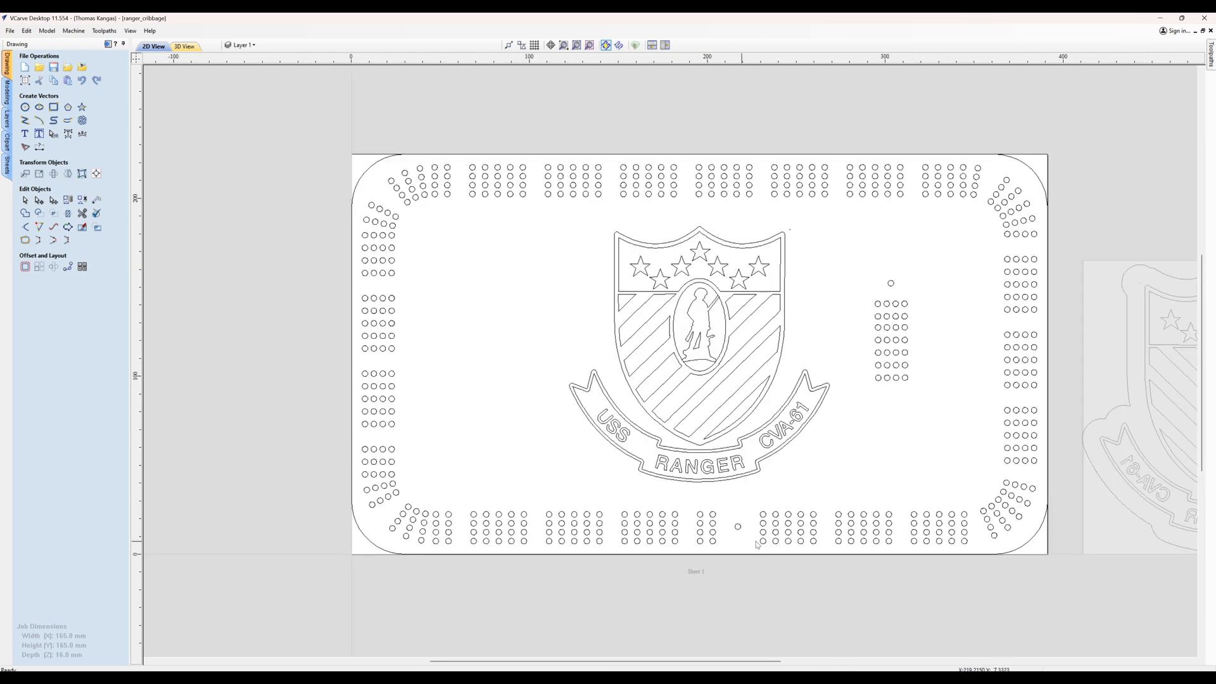
scroll(734, 543, up, 1)
scroll(743, 384, down, 1)
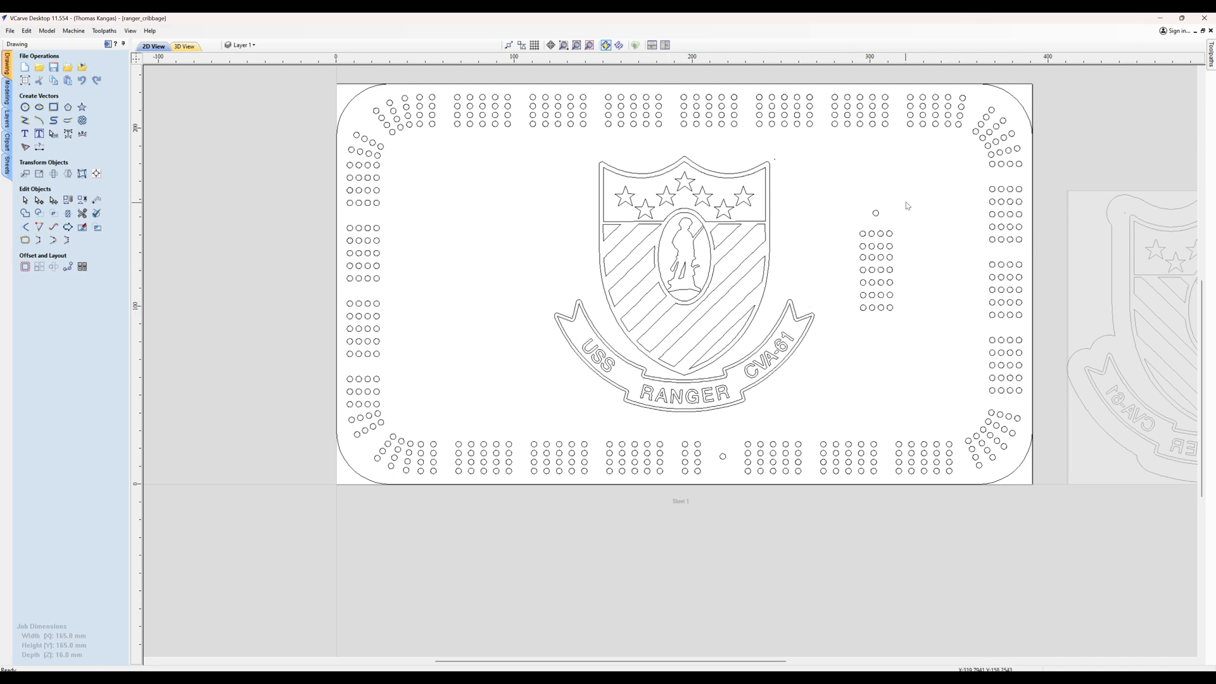
drag(905, 197, 844, 325)
drag(970, 108, 380, 134)
drag(1009, 105, 967, 474)
drag(974, 94, 379, 140)
drag(384, 131, 346, 447)
drag(844, 186, 932, 349)
shift+drag(992, 134, 964, 149)
shift+drag(1019, 119, 974, 150)
shift+click(991, 156)
shift+click(974, 133)
shift+drag(496, 475, 373, 466)
Calculate a drilling toolpath for the selected peg holes and name it Peg_Drill
click(107, 44)
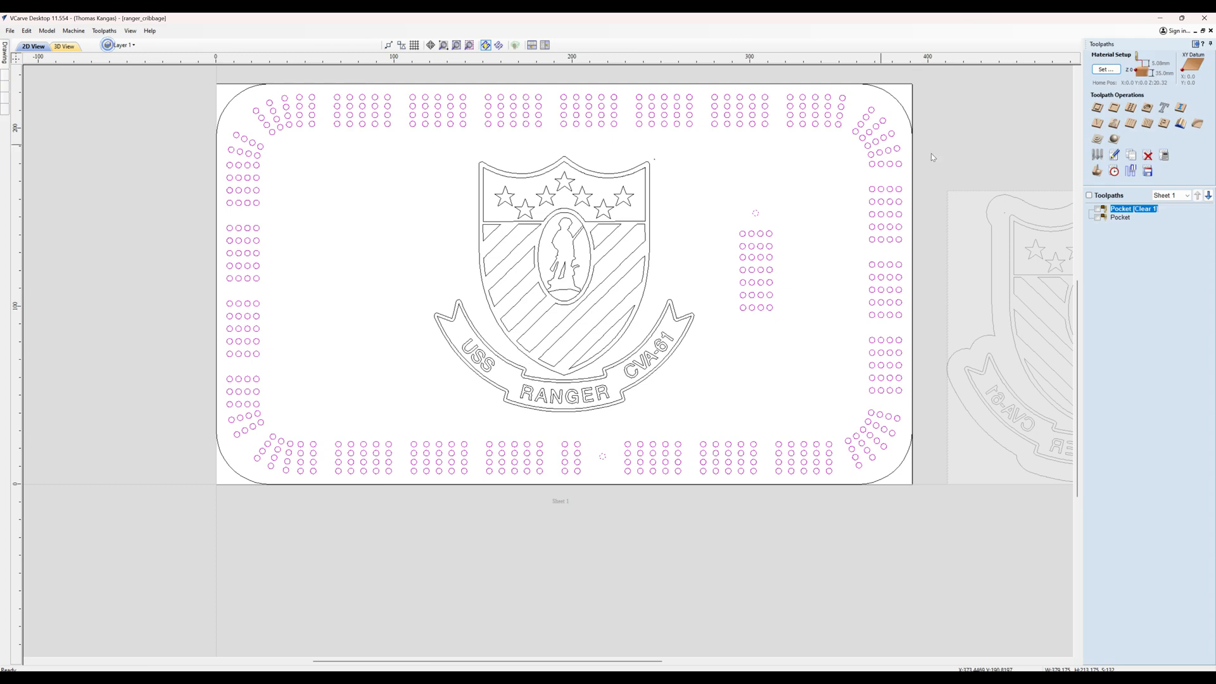
click(1131, 109)
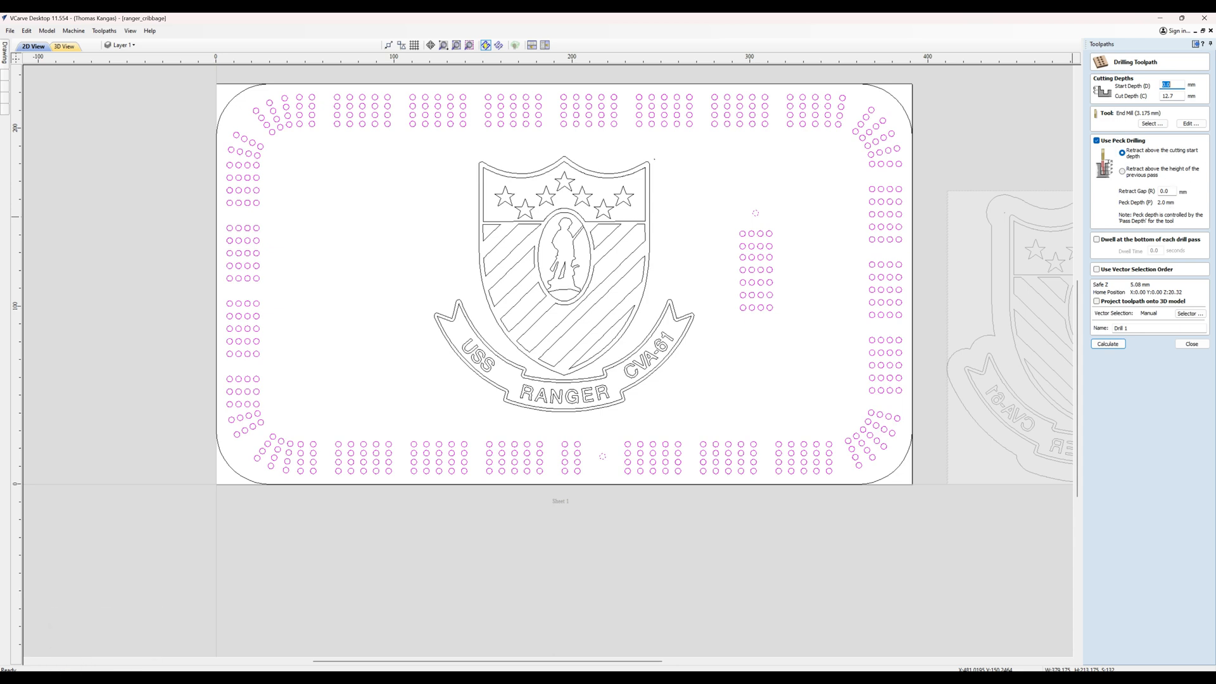
click(1145, 328)
double_click(1146, 328)
text(P)
click(1110, 344)
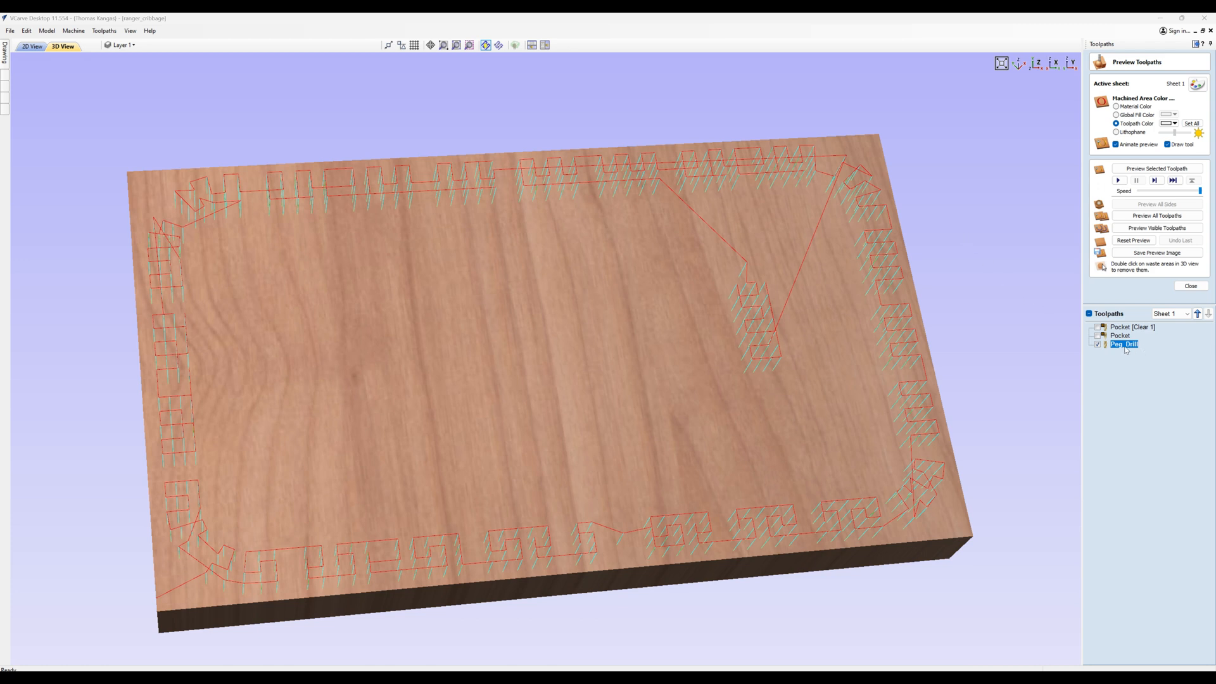
Show the Pocket [Clear 1] and Pocket toolpaths, preview all Sheet 1 toolpaths, inspect the machined board, and close the preview
click(1098, 327)
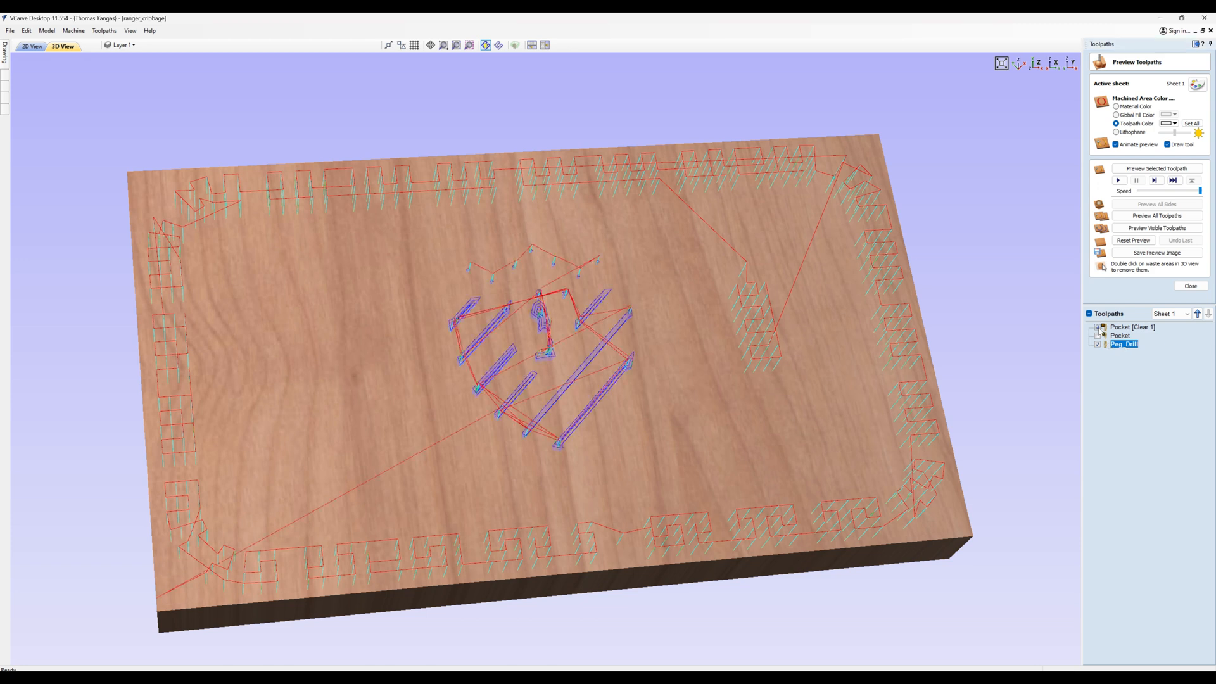
click(1098, 335)
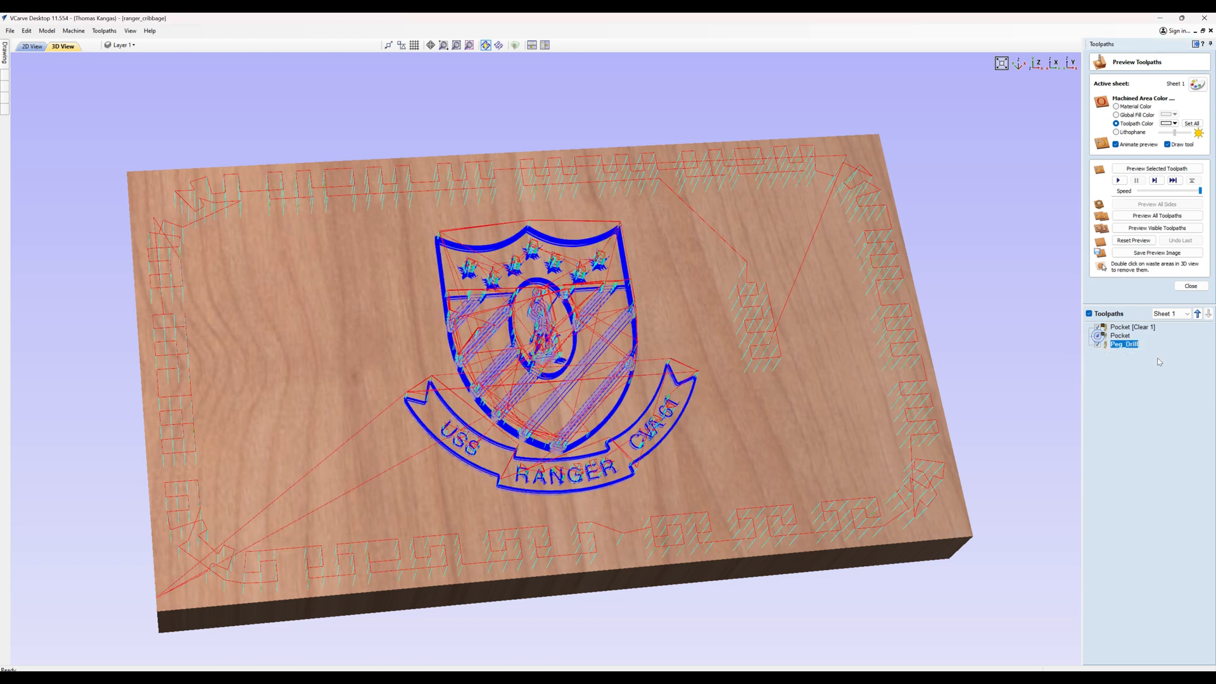
click(1141, 217)
mouse_move(728, 451)
mouse_down()
mouse_move(598, 379)
mouse_move(482, 361)
mouse_move(522, 306)
mouse_up()
drag(690, 302, 687, 298)
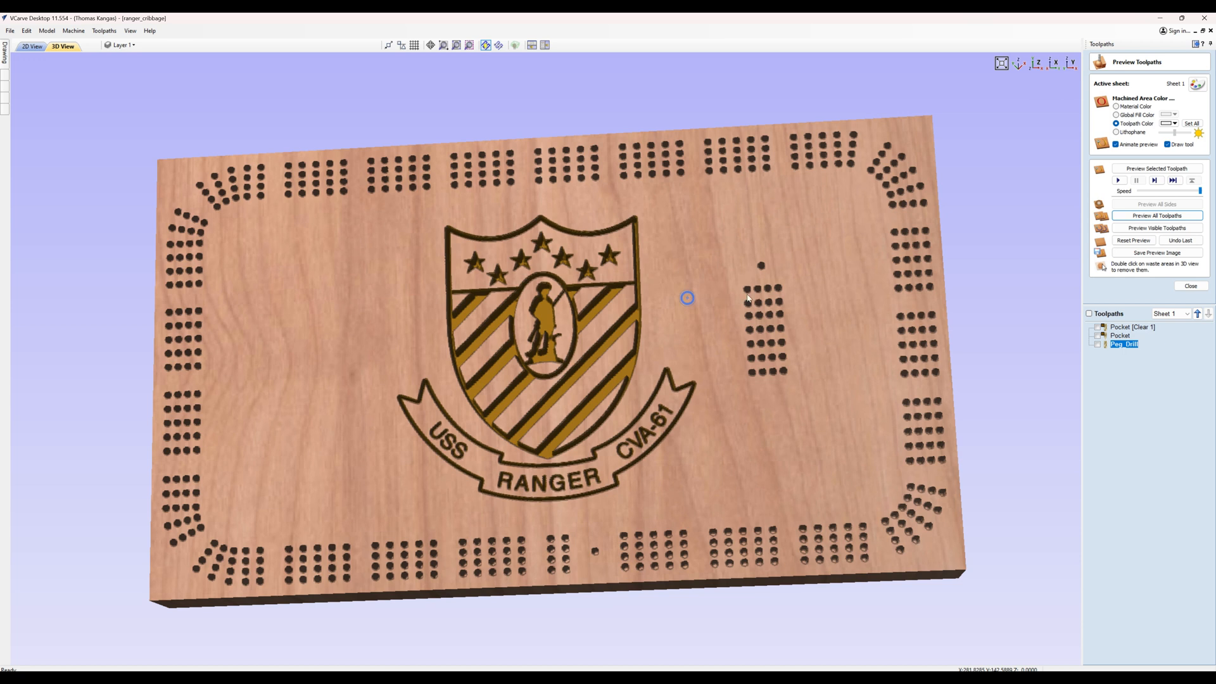
click(1190, 285)
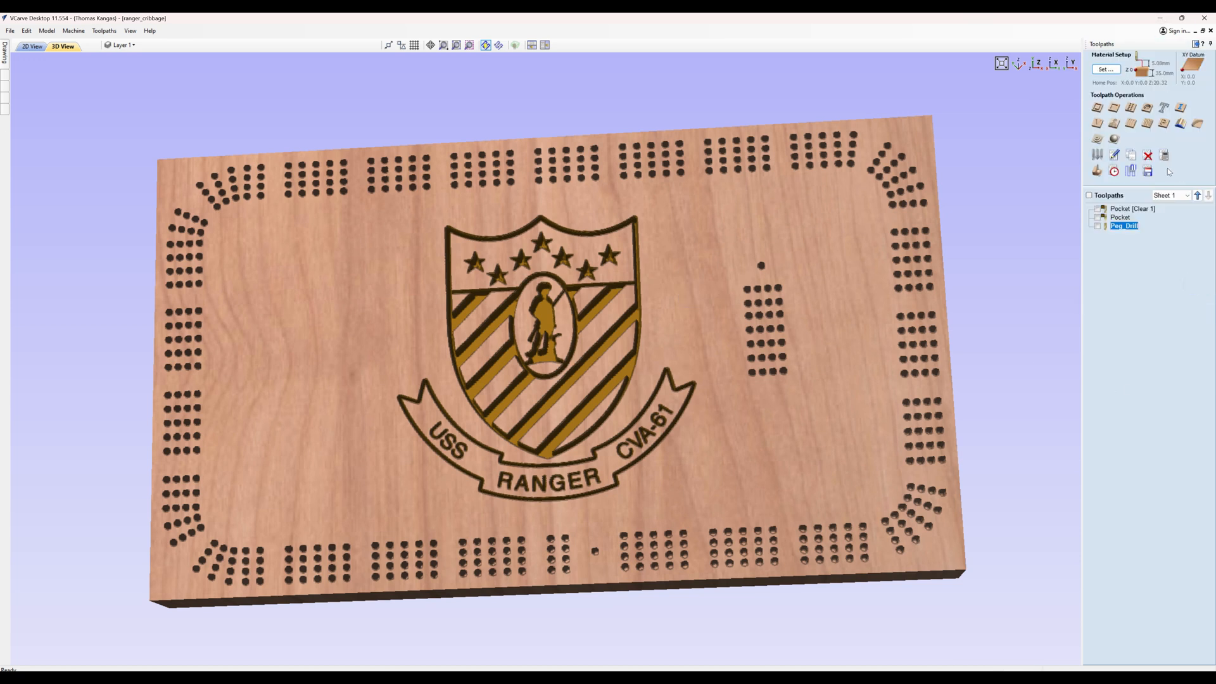
Return to the 2D drawing, clear the peg-hole selection, and select only the board's rounded outer outline
click(1195, 45)
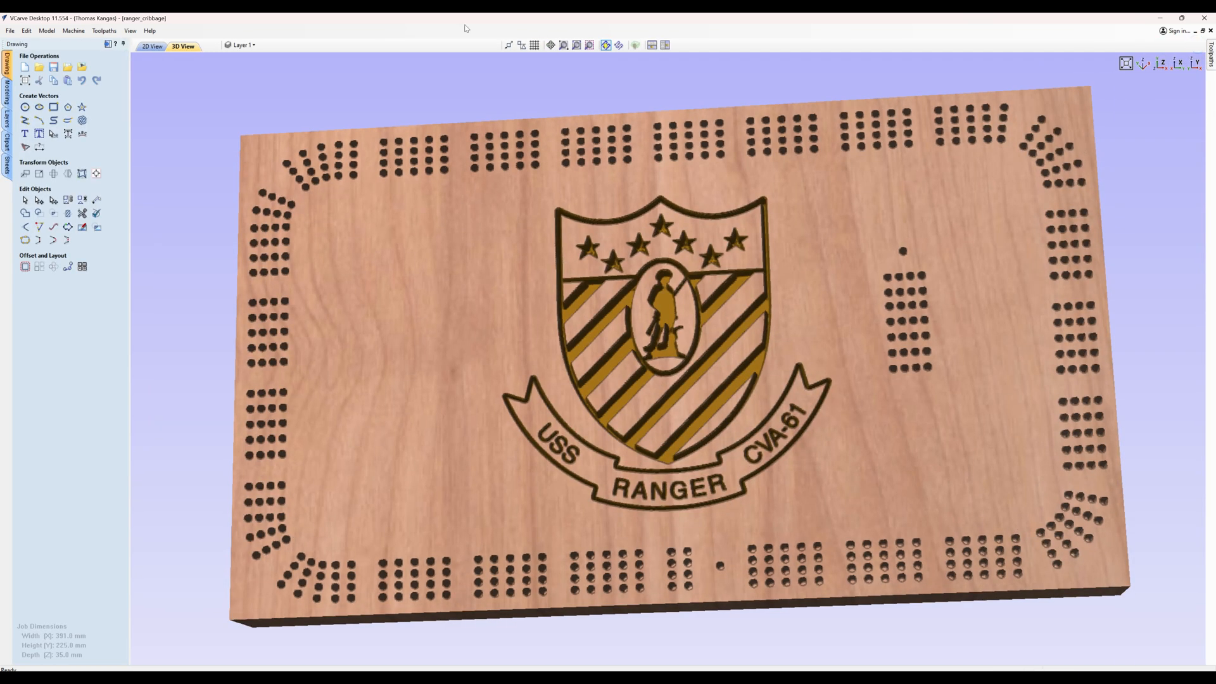
key(F2)
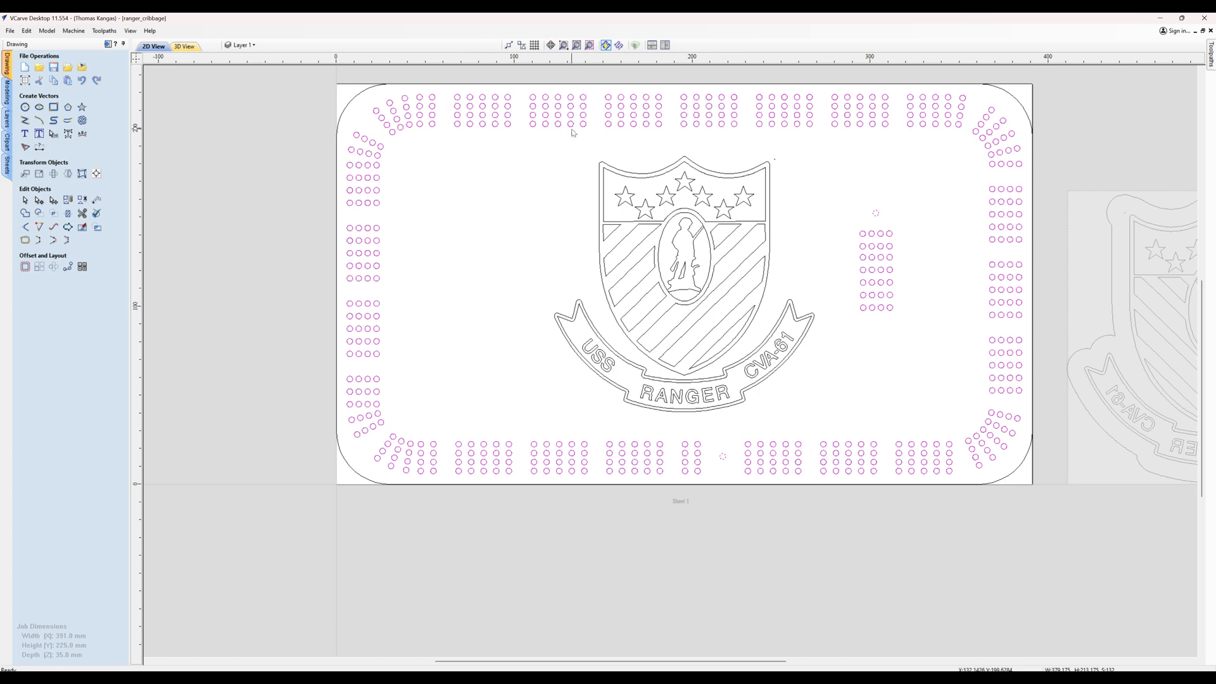
click(355, 98)
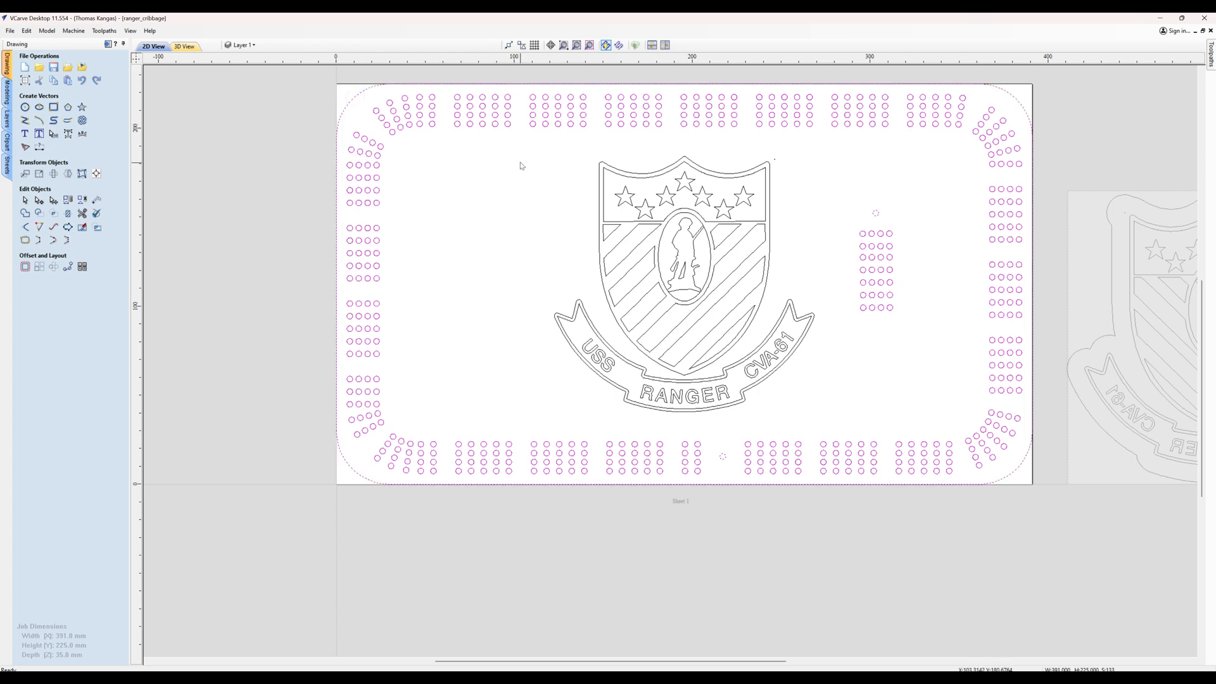
click(503, 184)
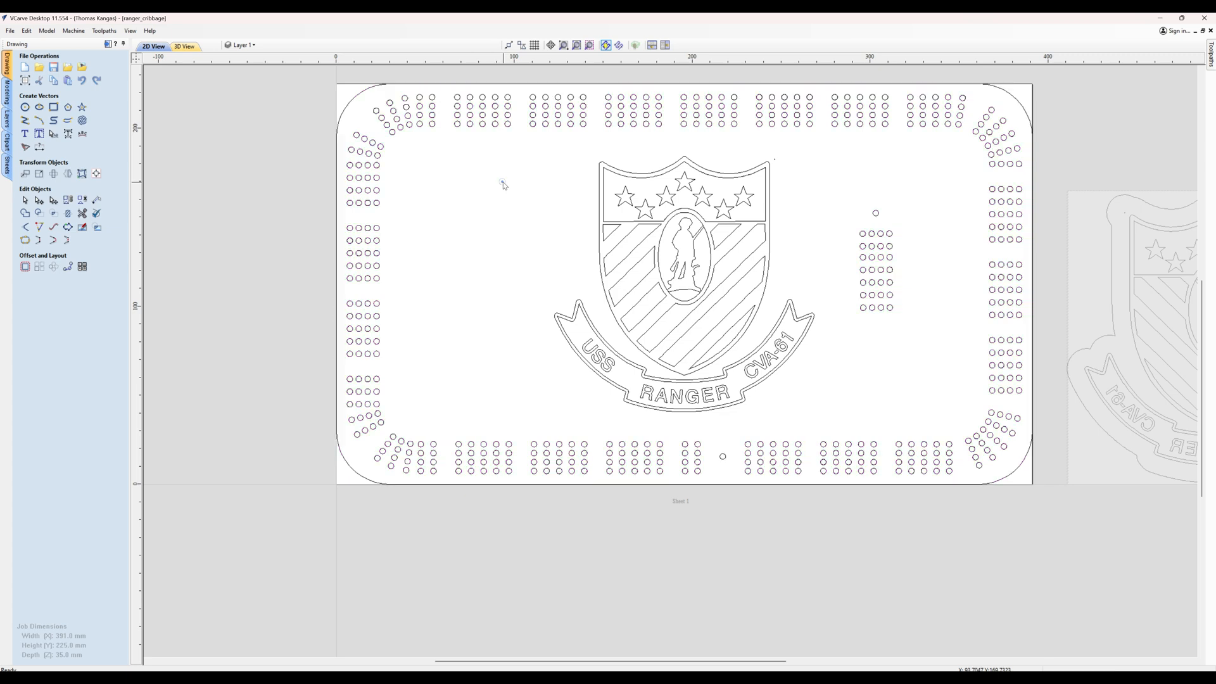
click(350, 103)
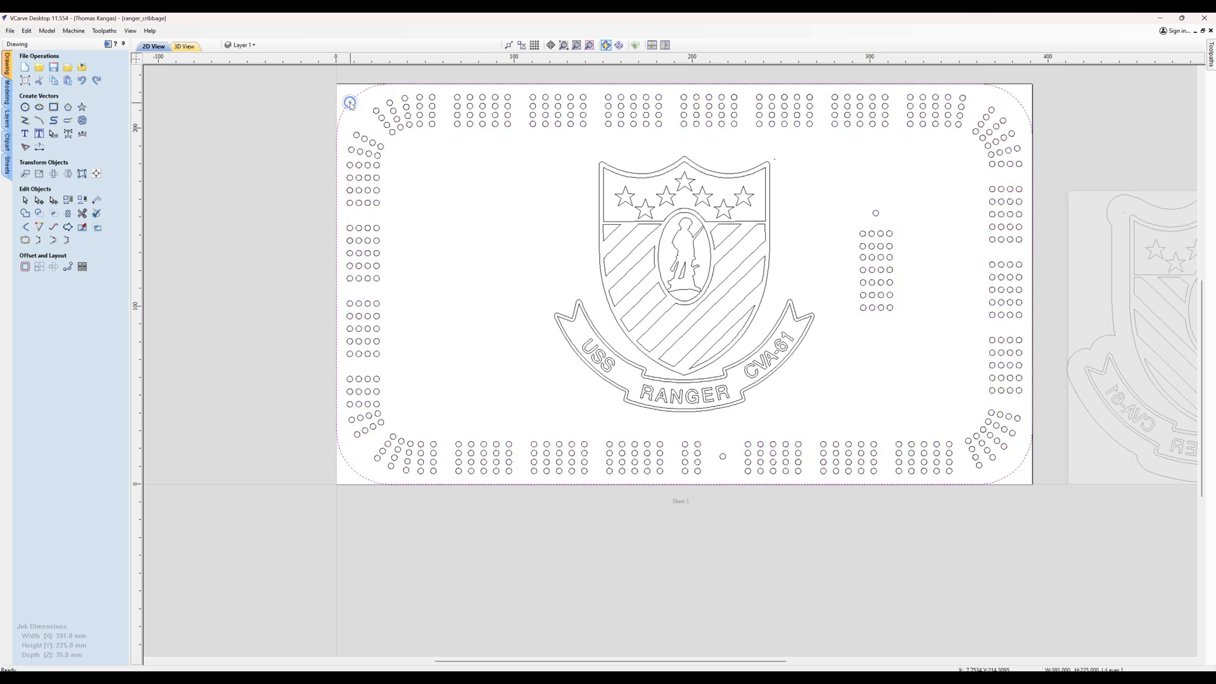
Start a 2D profile toolpath on the board outline with a cut depth of 25 mm
click(108, 44)
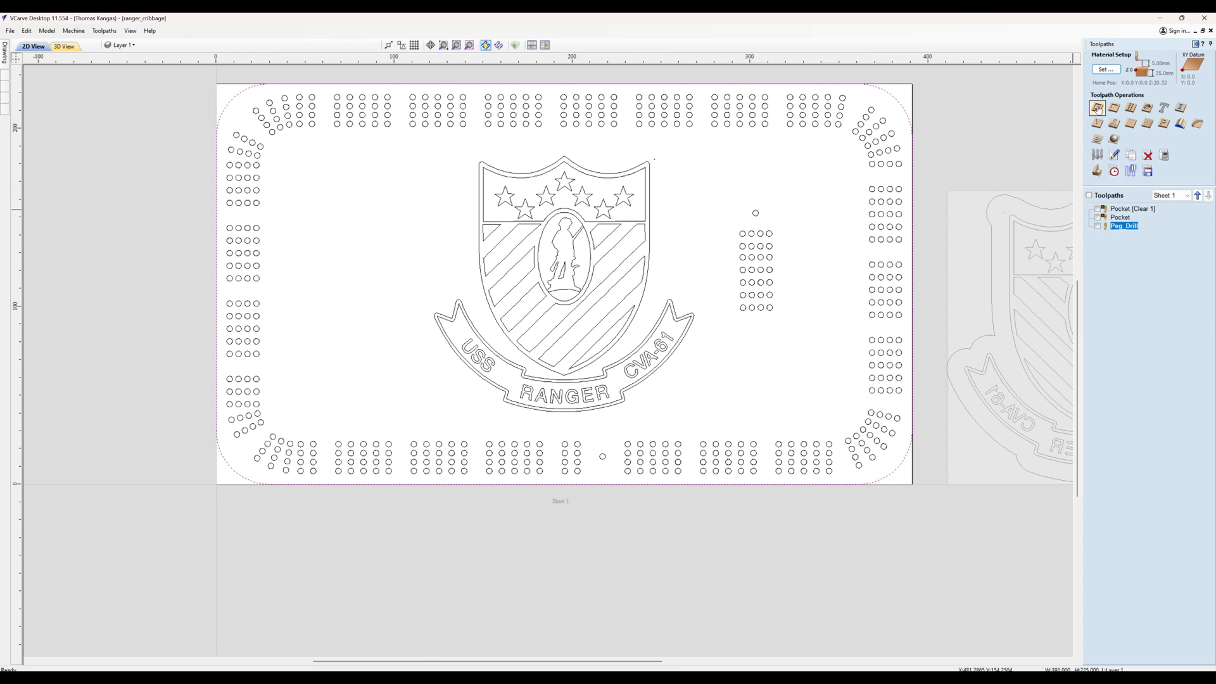
click(1098, 108)
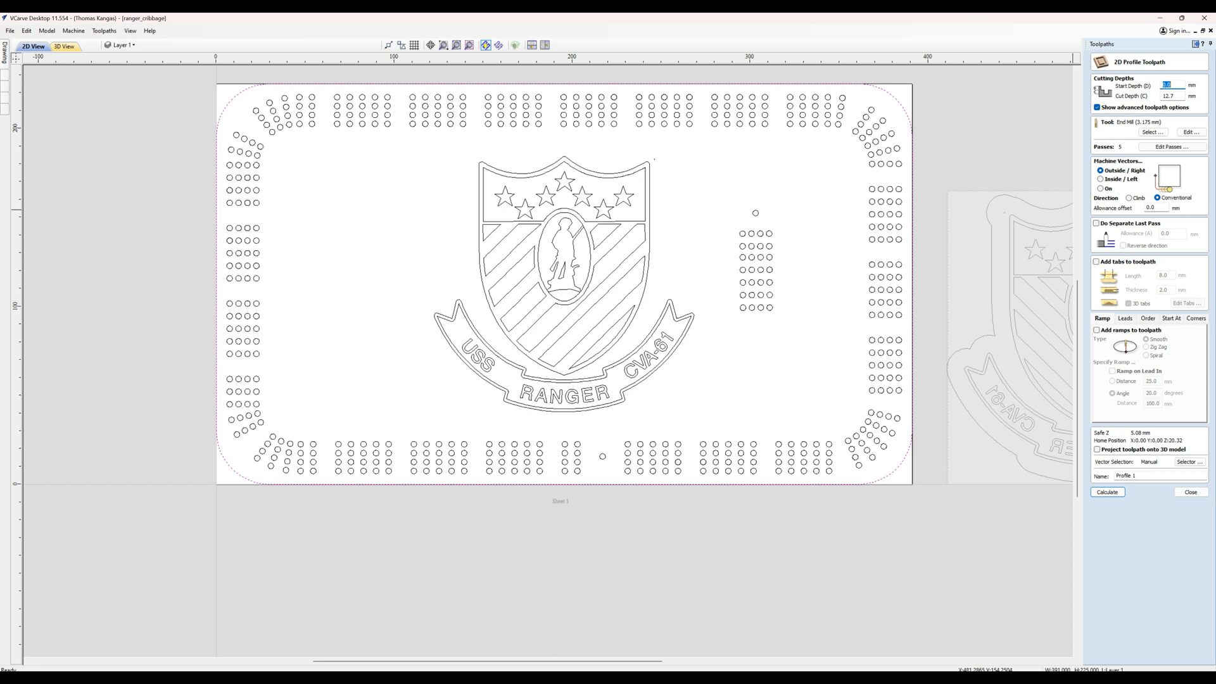
click(1171, 96)
text(25)
Assign the 1/4" end mill to the profile cut with feed rate 18, plunge rate 9 inches/min and pass depth 0.125 inches
click(1159, 133)
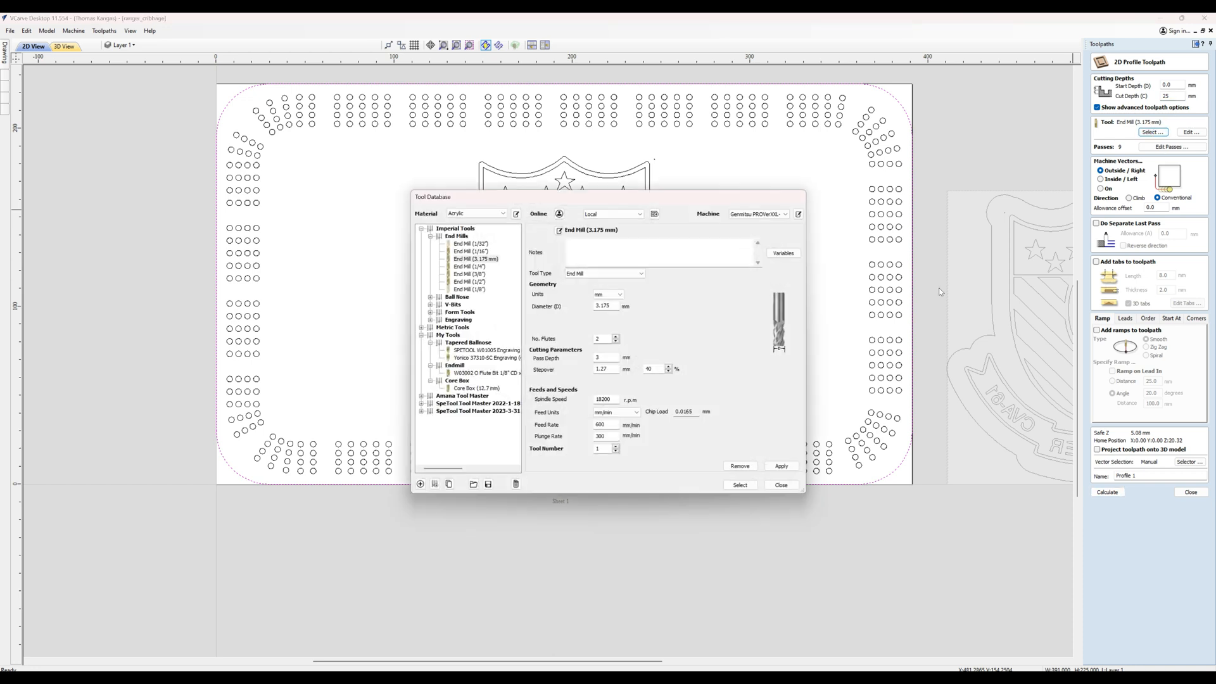
click(461, 266)
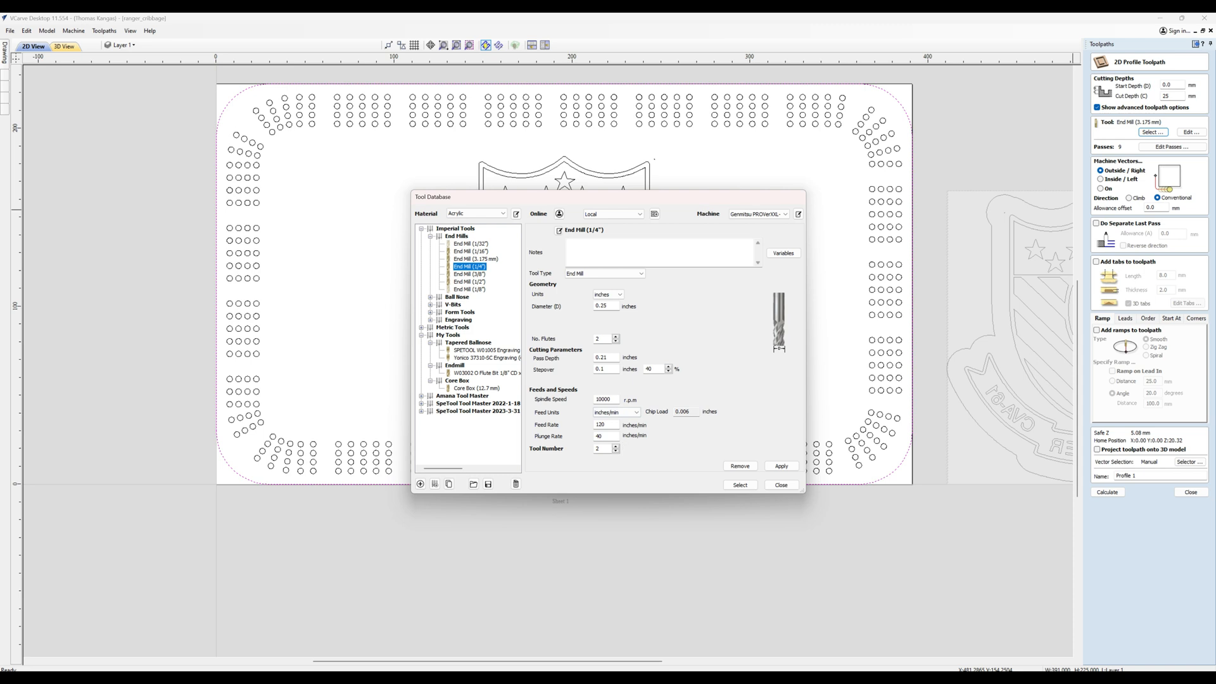
double_click(606, 425)
text(18)
key(Tab)
text(9)
click(608, 358)
double_click(602, 357)
key(BackSpace)
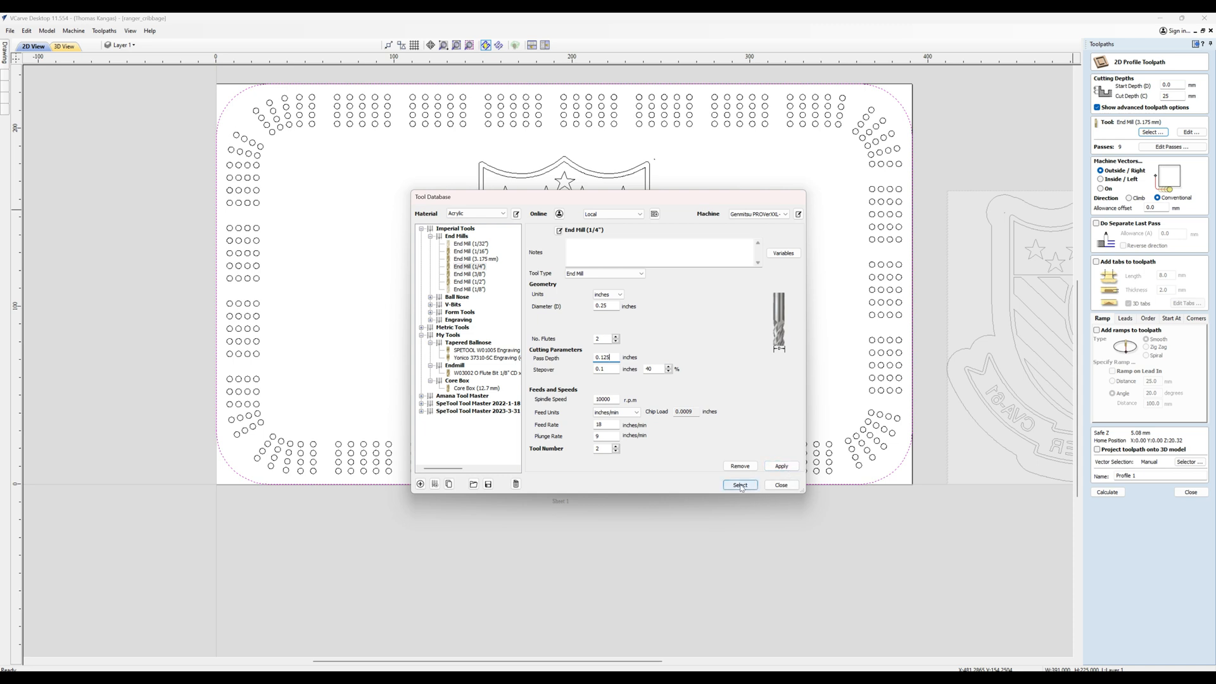
click(778, 466)
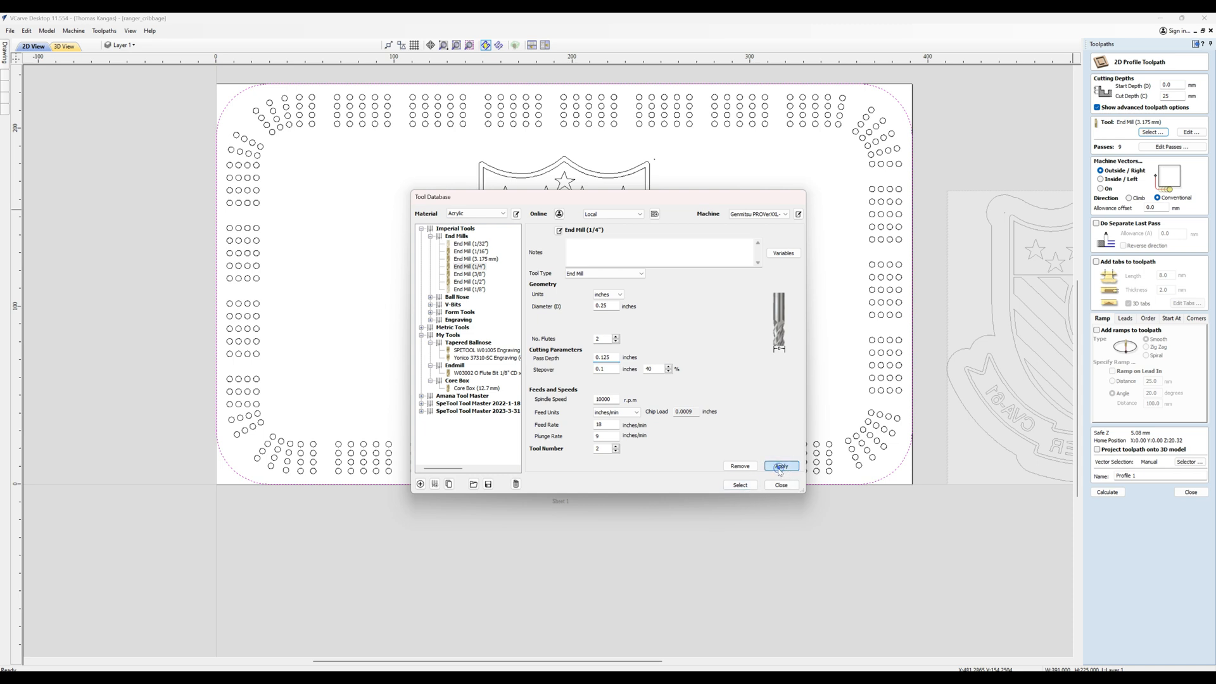
click(741, 485)
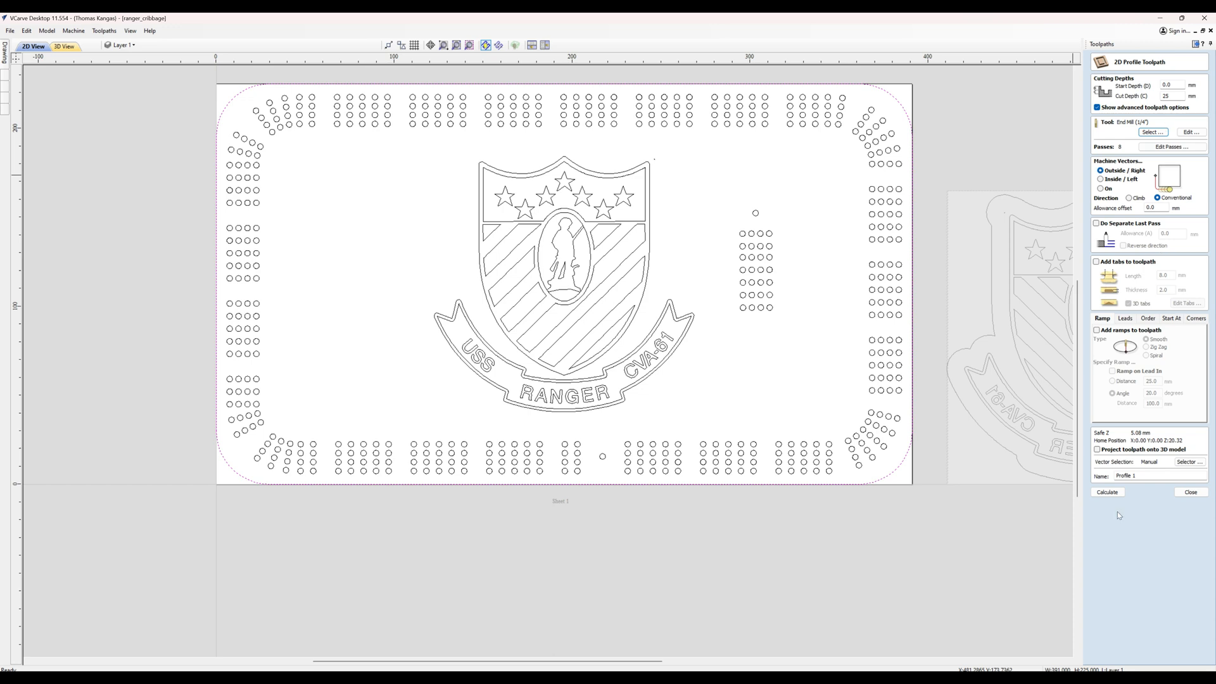
Name the board outline toolpath Profile and calculate it
drag(1140, 475, 1094, 479)
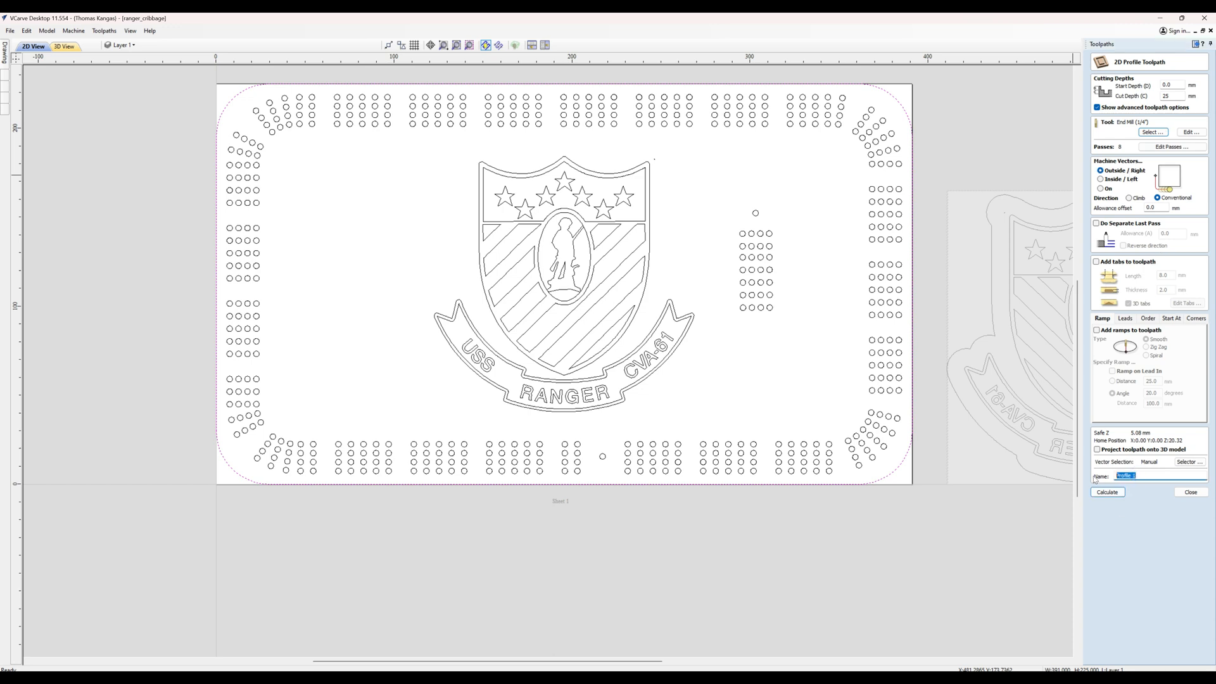
text(P)
click(1107, 493)
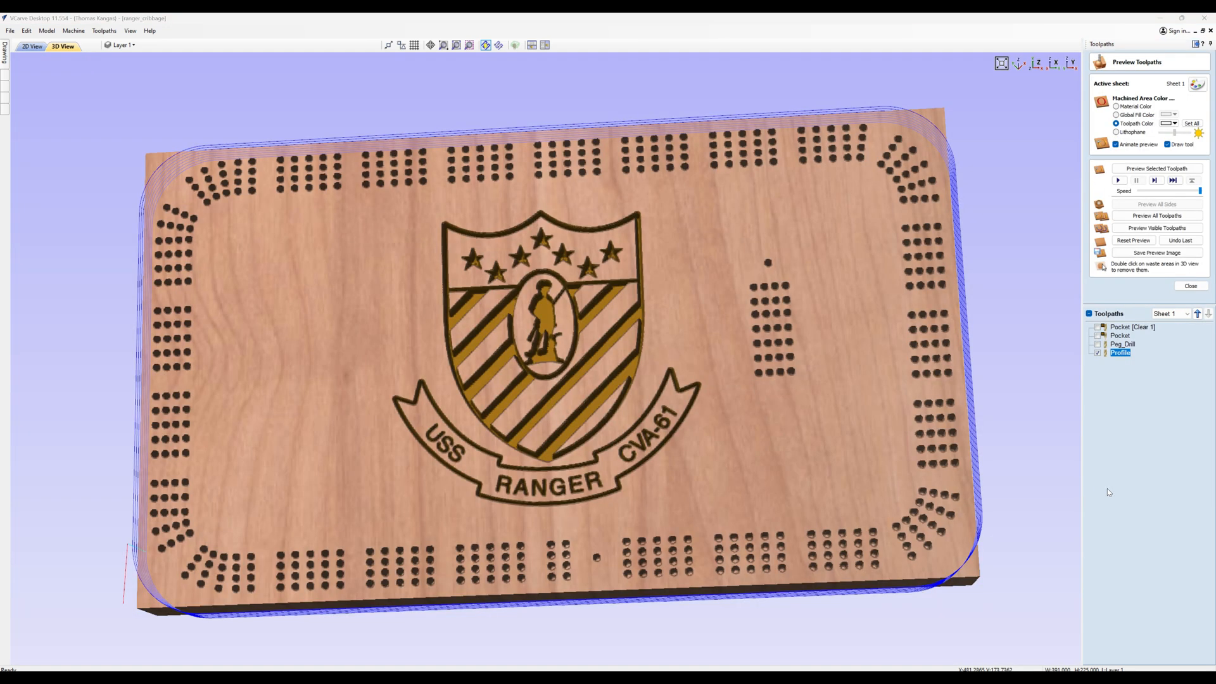
Run the machining preview of the Profile toolpath and inspect the cut-out board from several angles
mouse_move(716, 500)
mouse_down()
mouse_move(709, 341)
mouse_move(758, 317)
mouse_move(735, 445)
mouse_move(682, 472)
mouse_move(766, 483)
mouse_move(724, 485)
mouse_up()
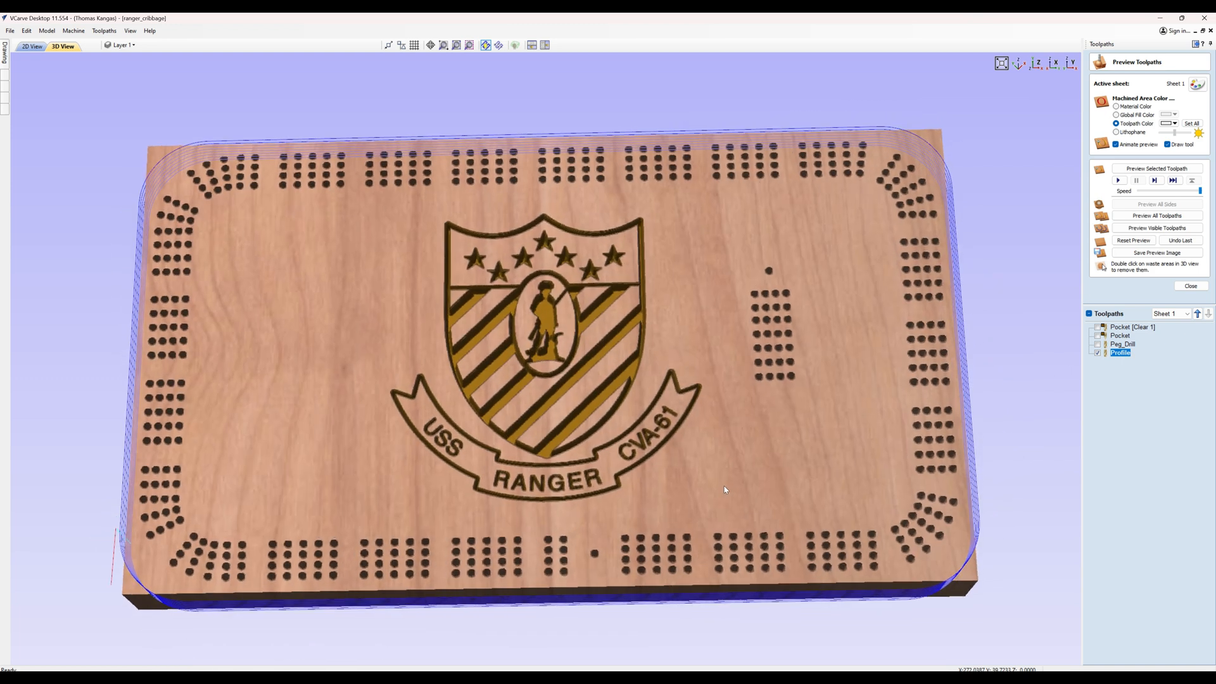
click(1120, 181)
drag(818, 269, 264, 434)
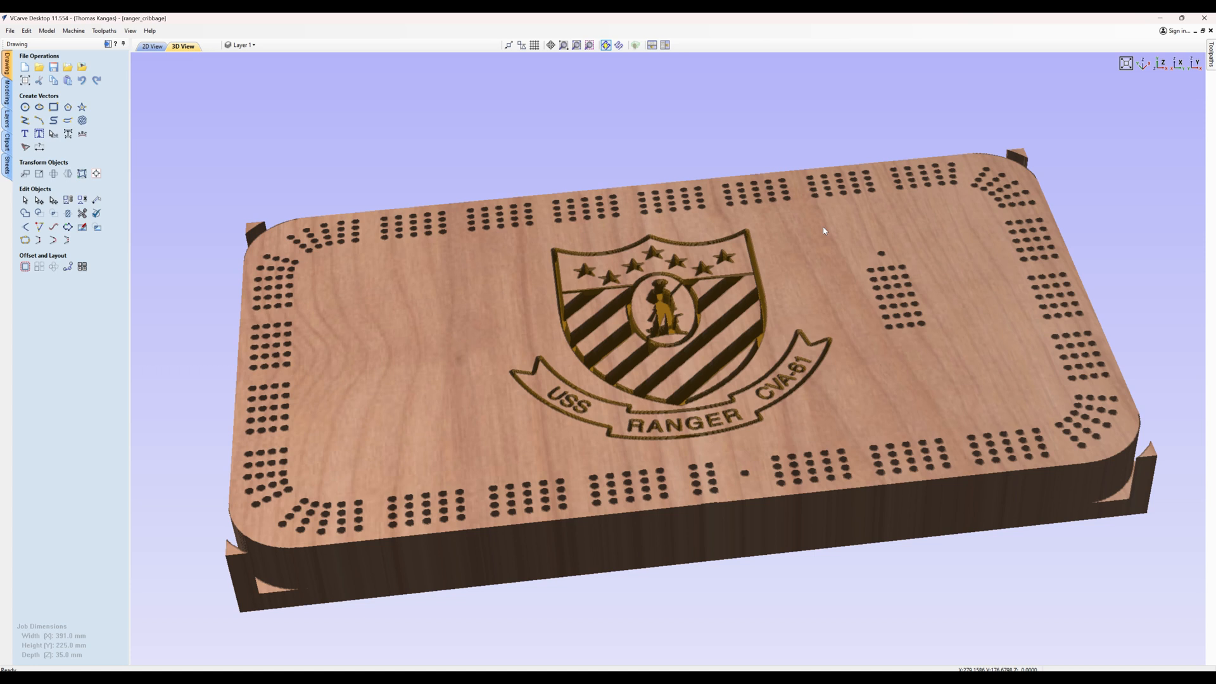
drag(834, 254, 831, 288)
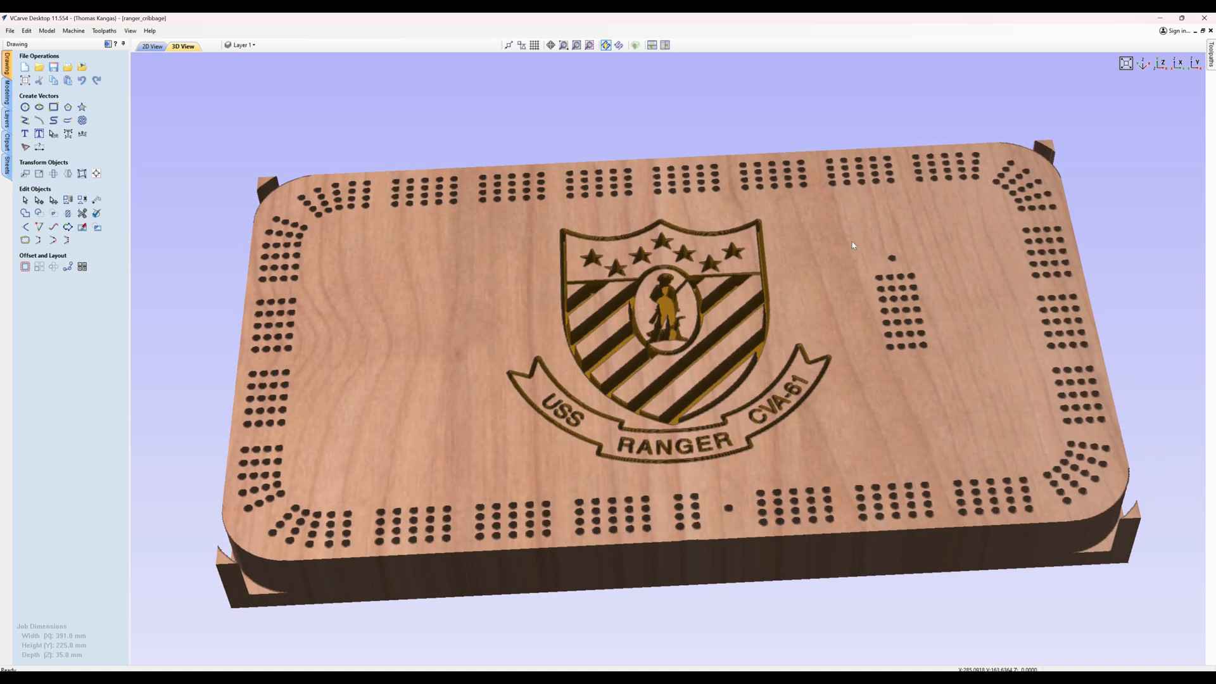